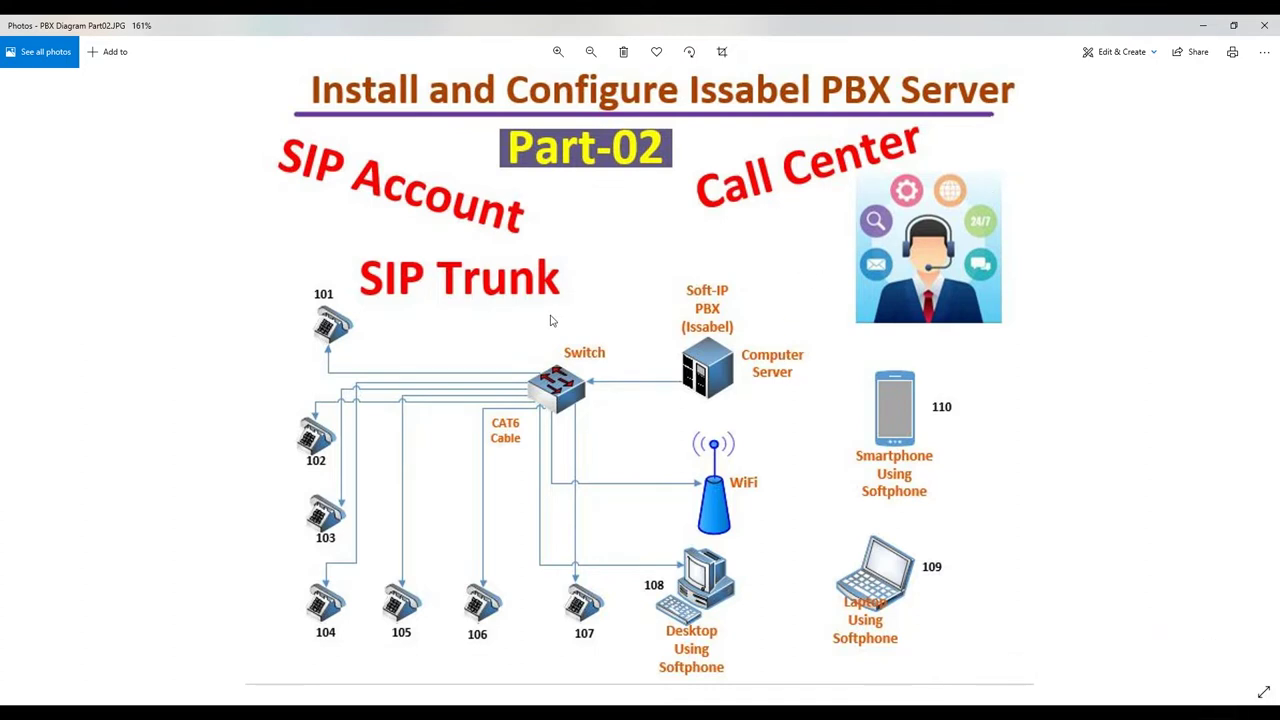
Step: Launch VMware Workstation and power on the PBX-Server virtual machine, dismissing the printing notice
click(1202, 25)
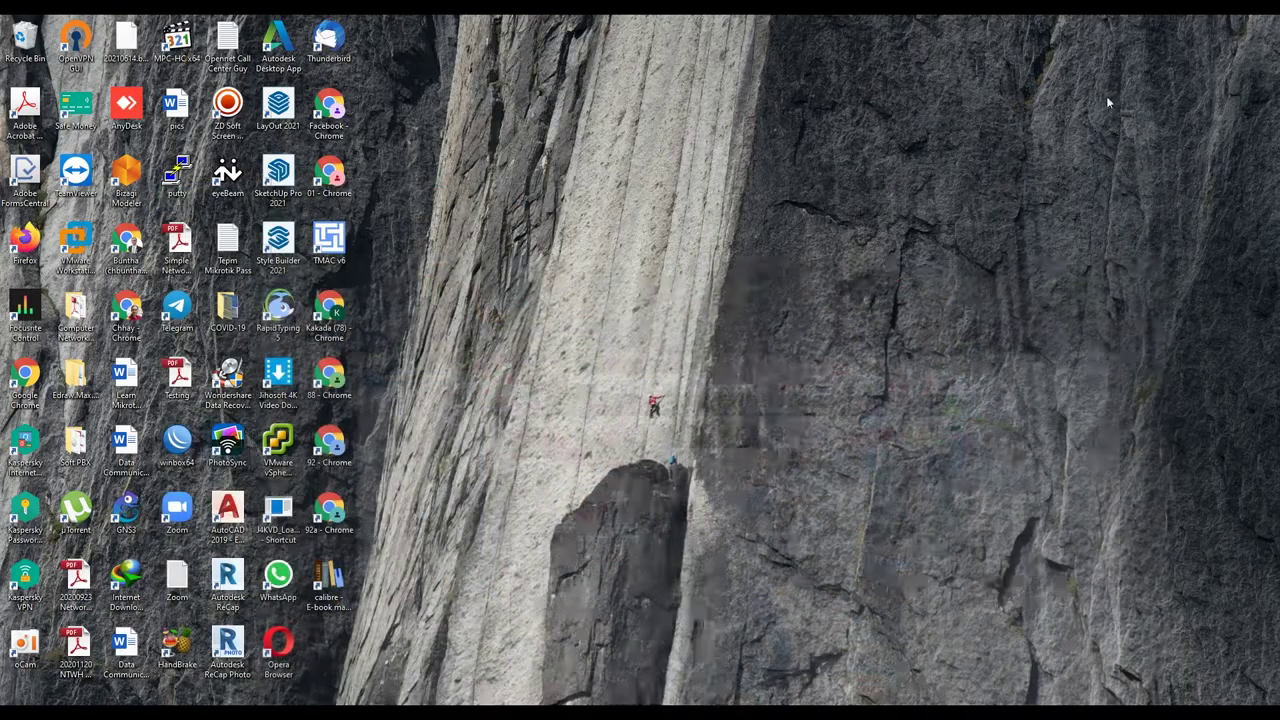
click(75, 242)
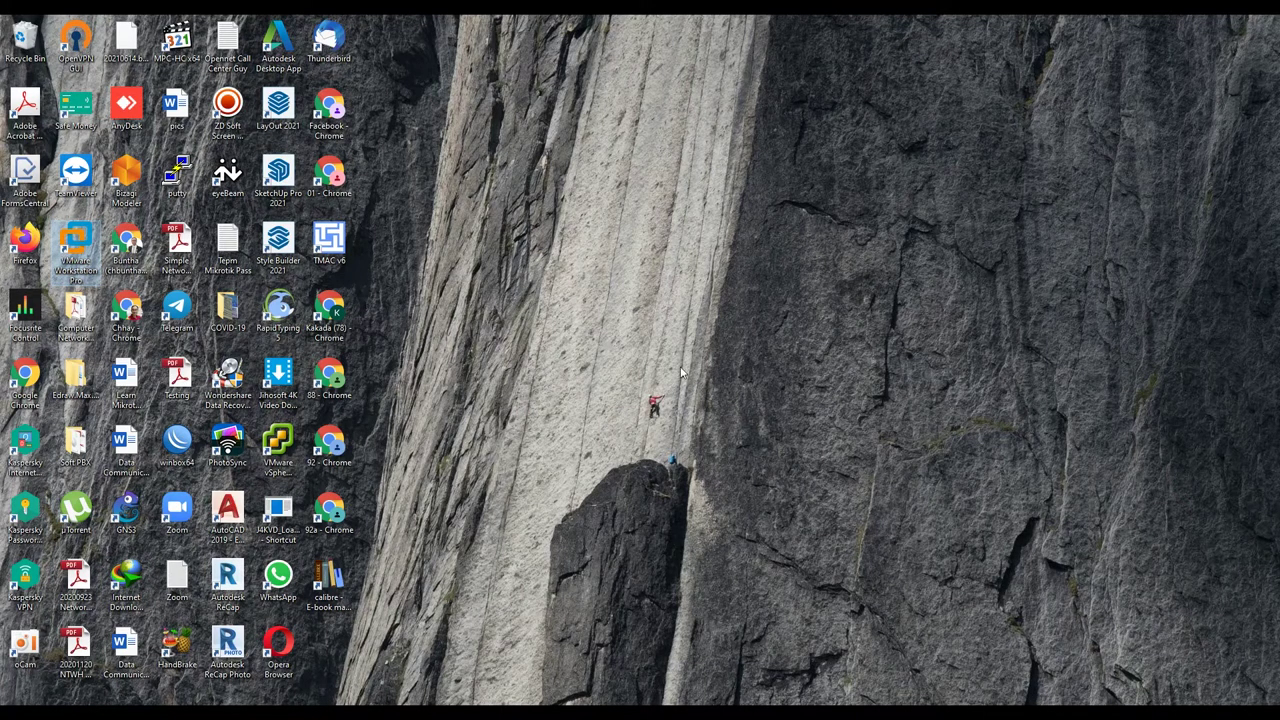
key(Return)
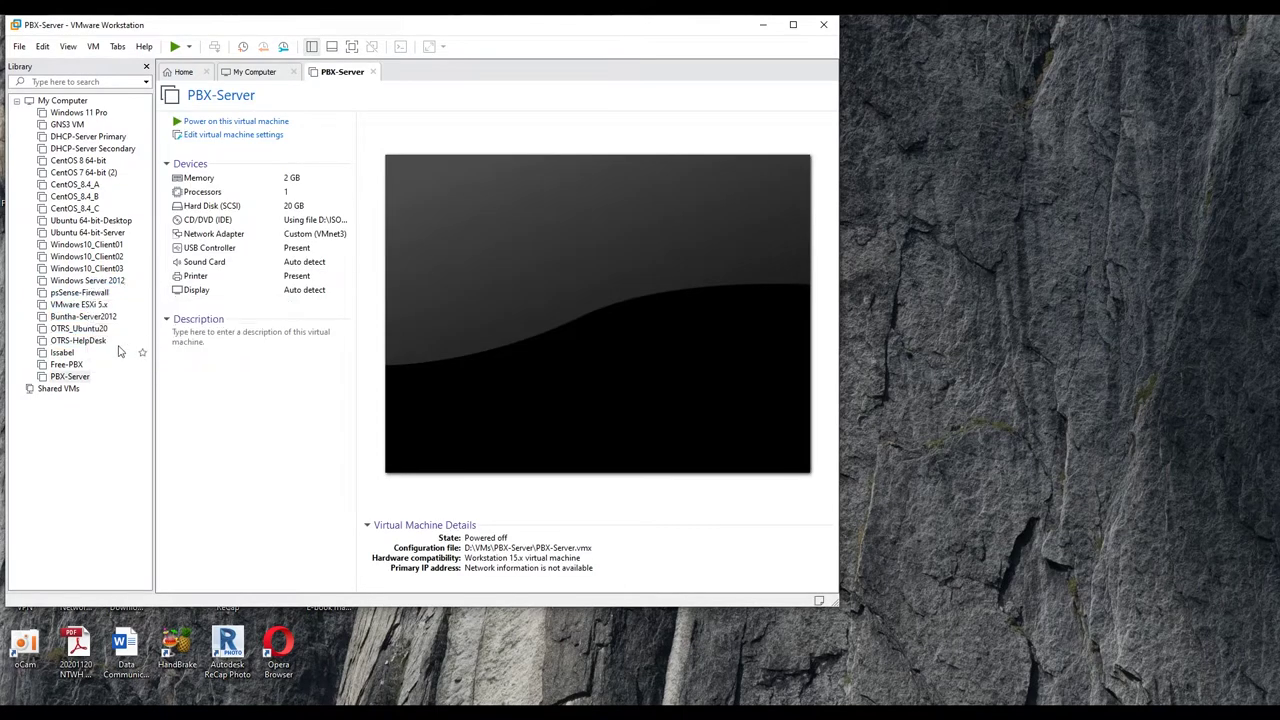
click(80, 376)
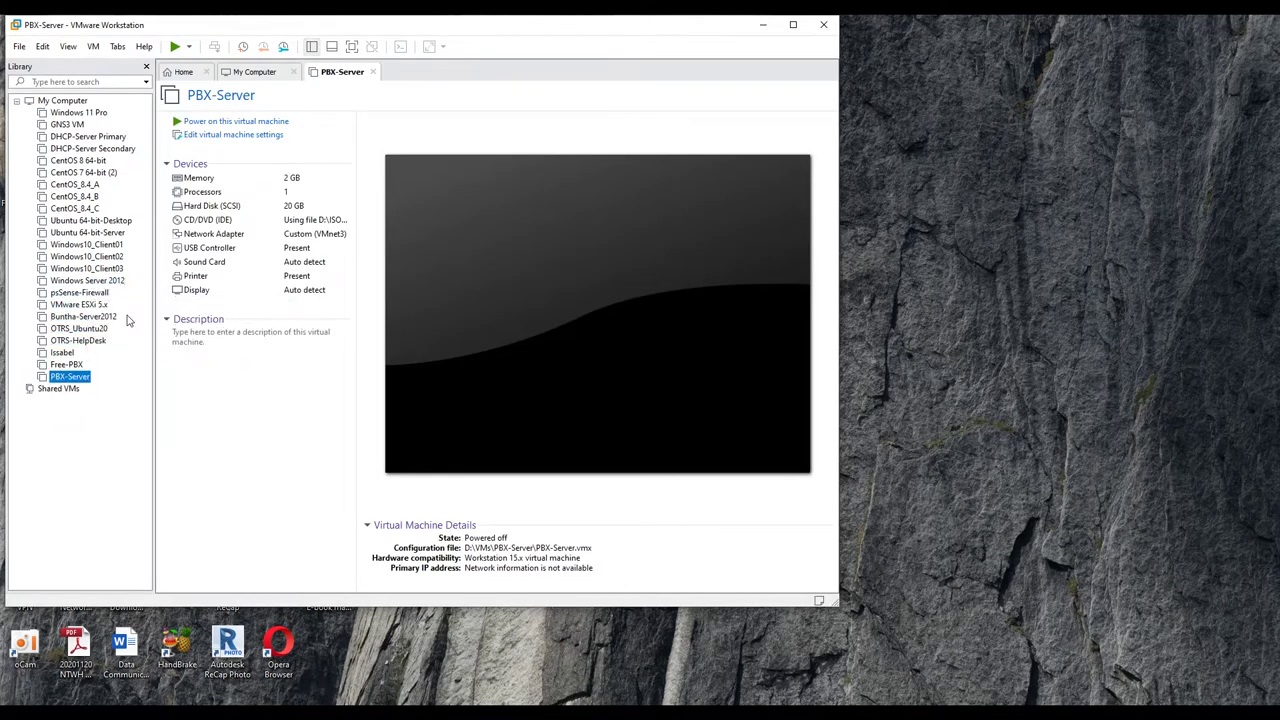
click(218, 122)
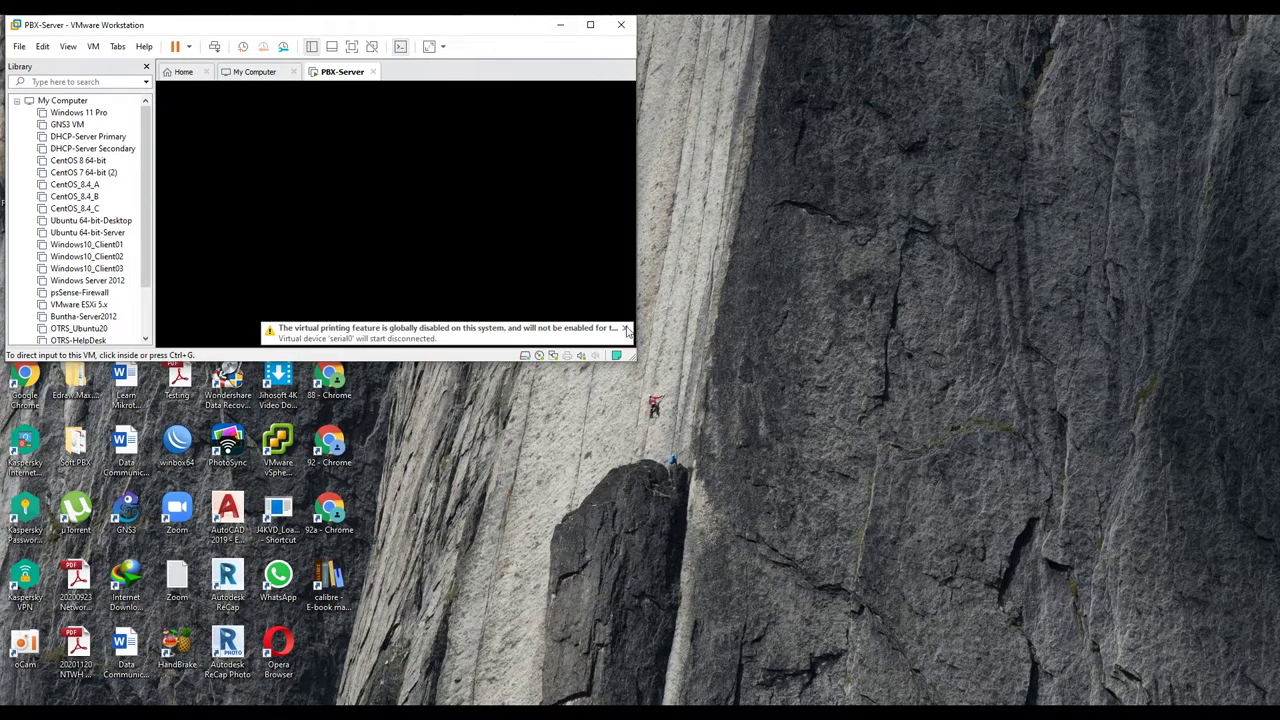
click(625, 332)
drag(377, 29, 777, 166)
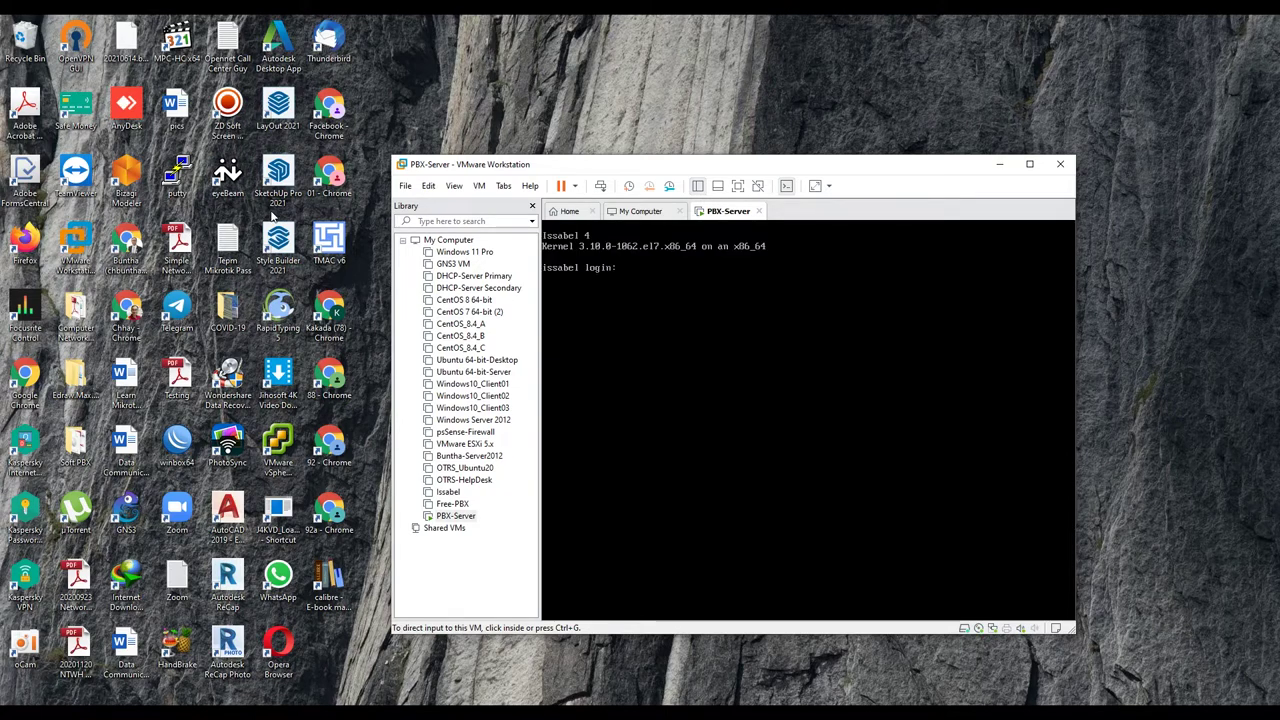
click(652, 288)
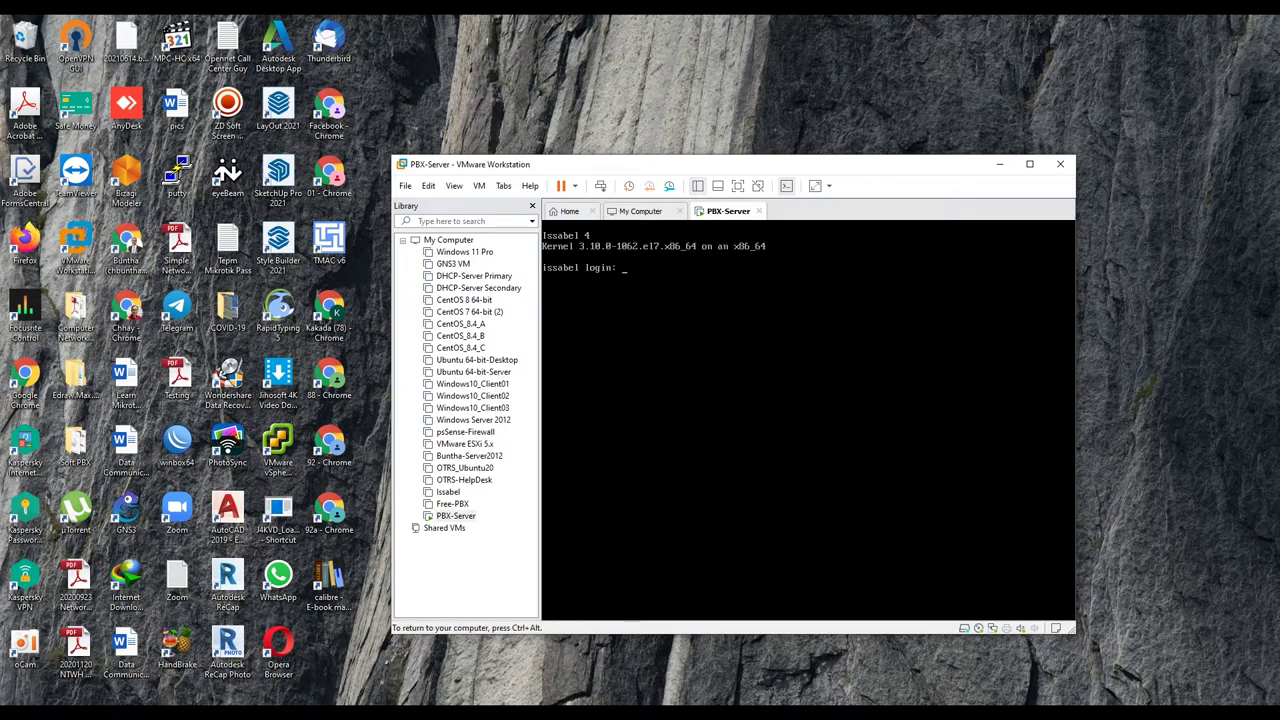
Step: Reposition the VMware window, log in as root, and enter the yum openssh-server install command
key(ctrl+alt)
drag(670, 165, 783, 141)
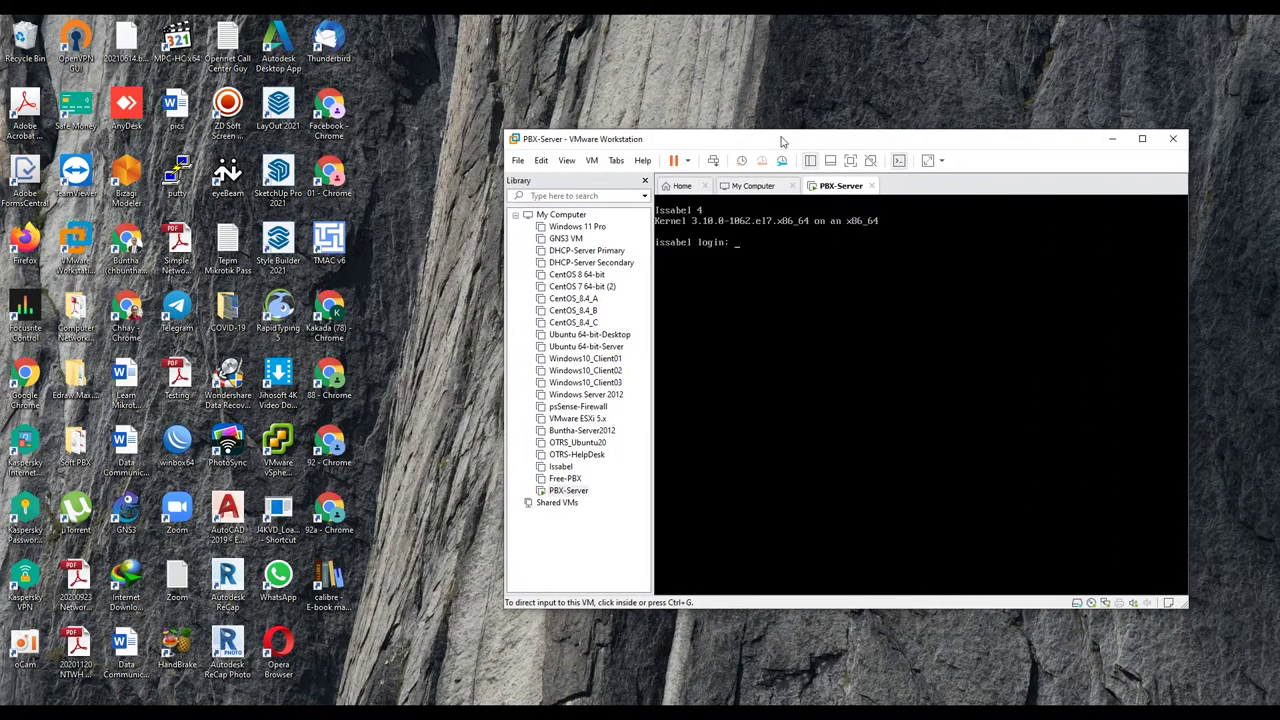
click(780, 300)
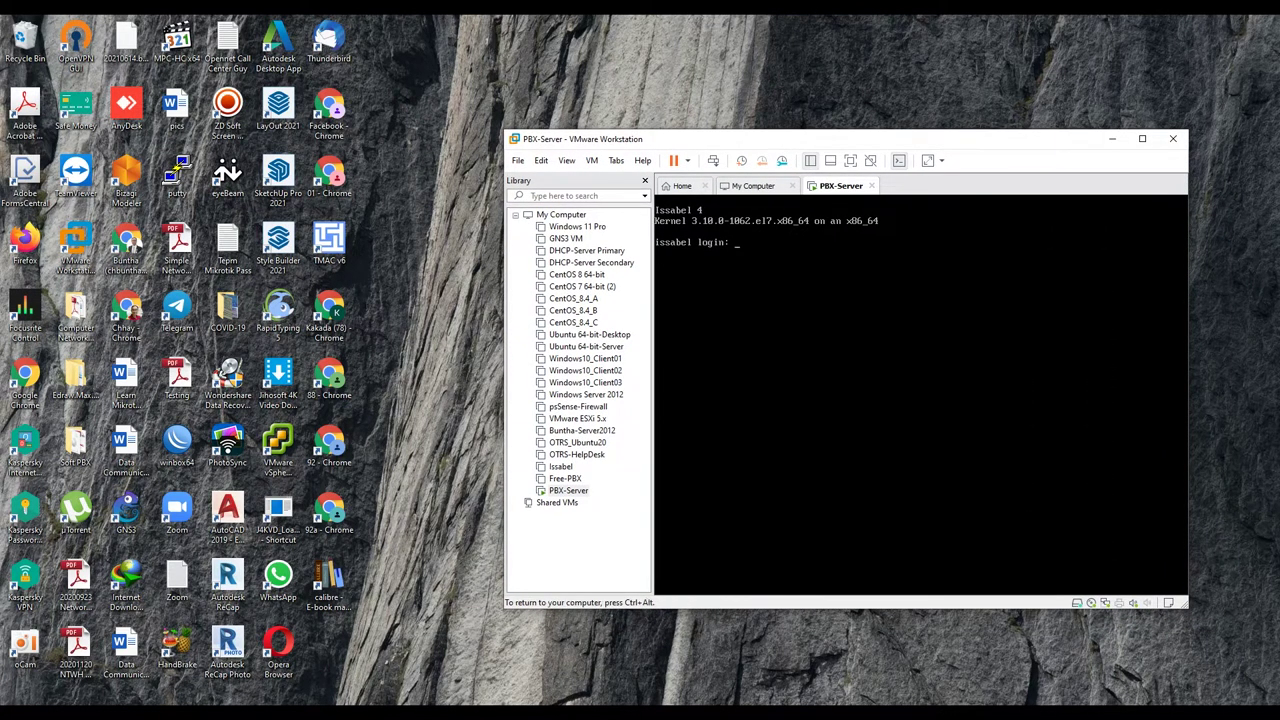
key(ctrl+alt)
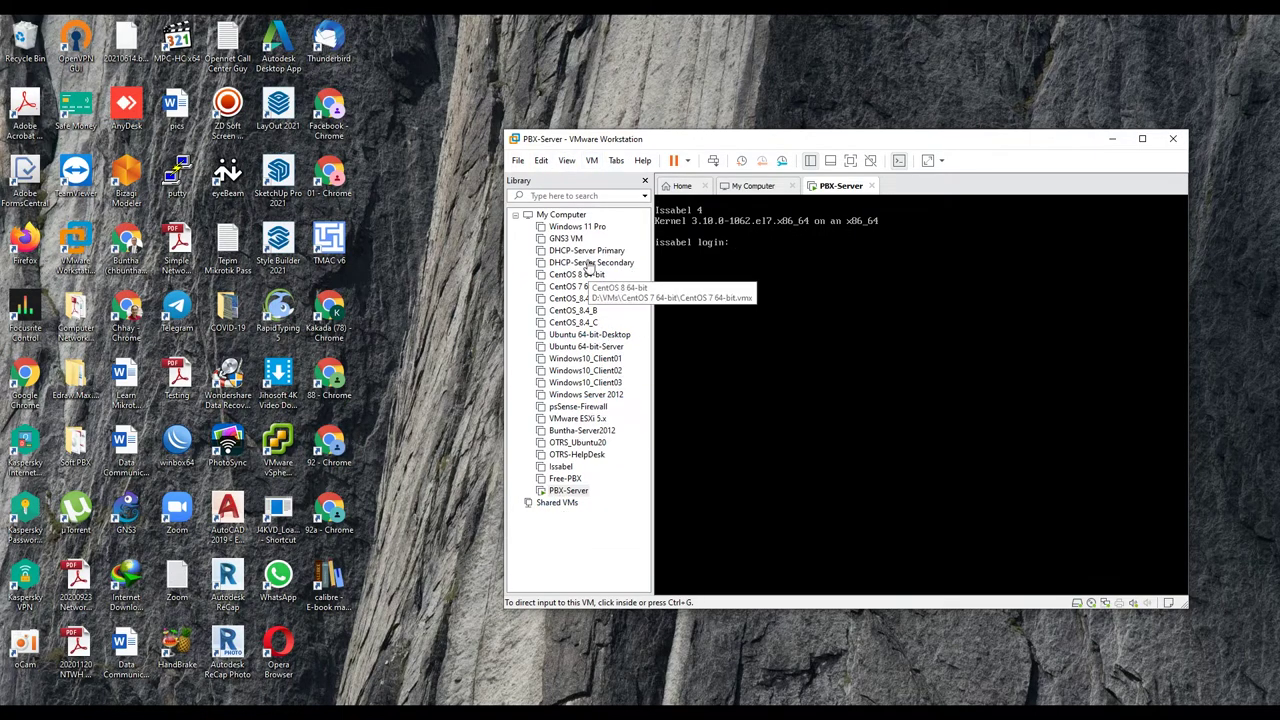
key(ctrl+g)
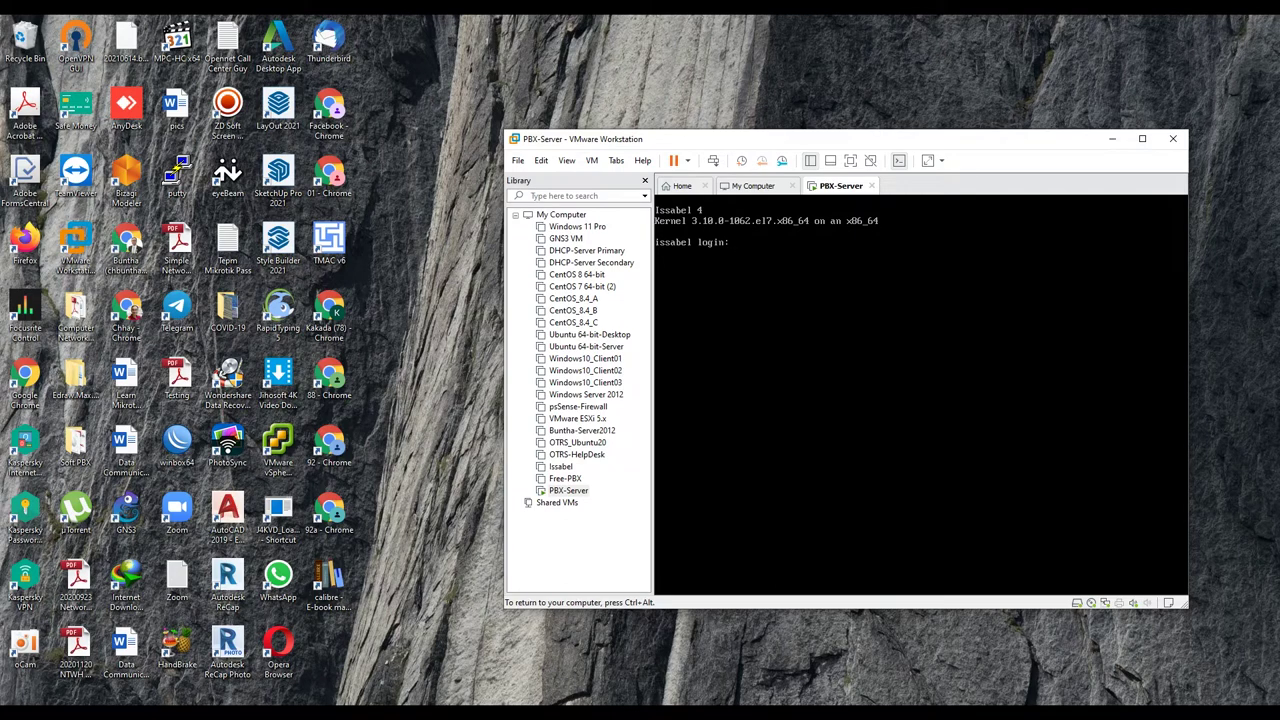
text(root)
key(Return)
key(Return)
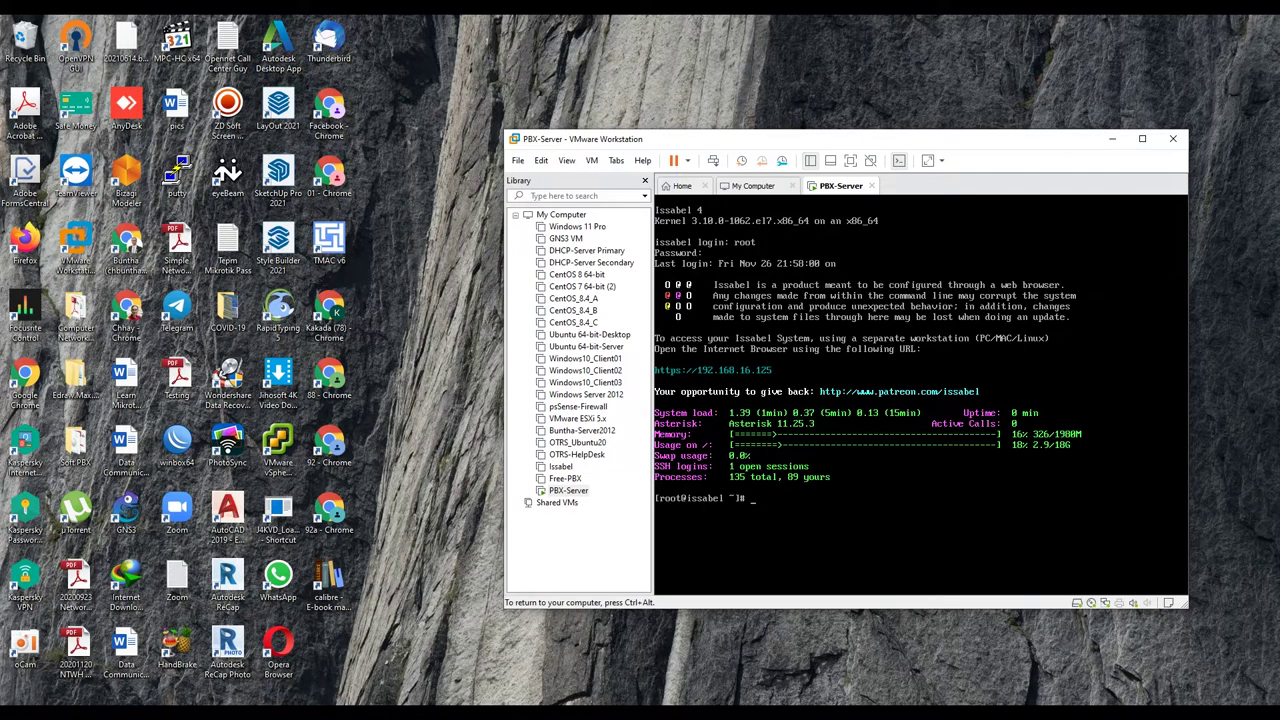
text(yum openssh-server install)
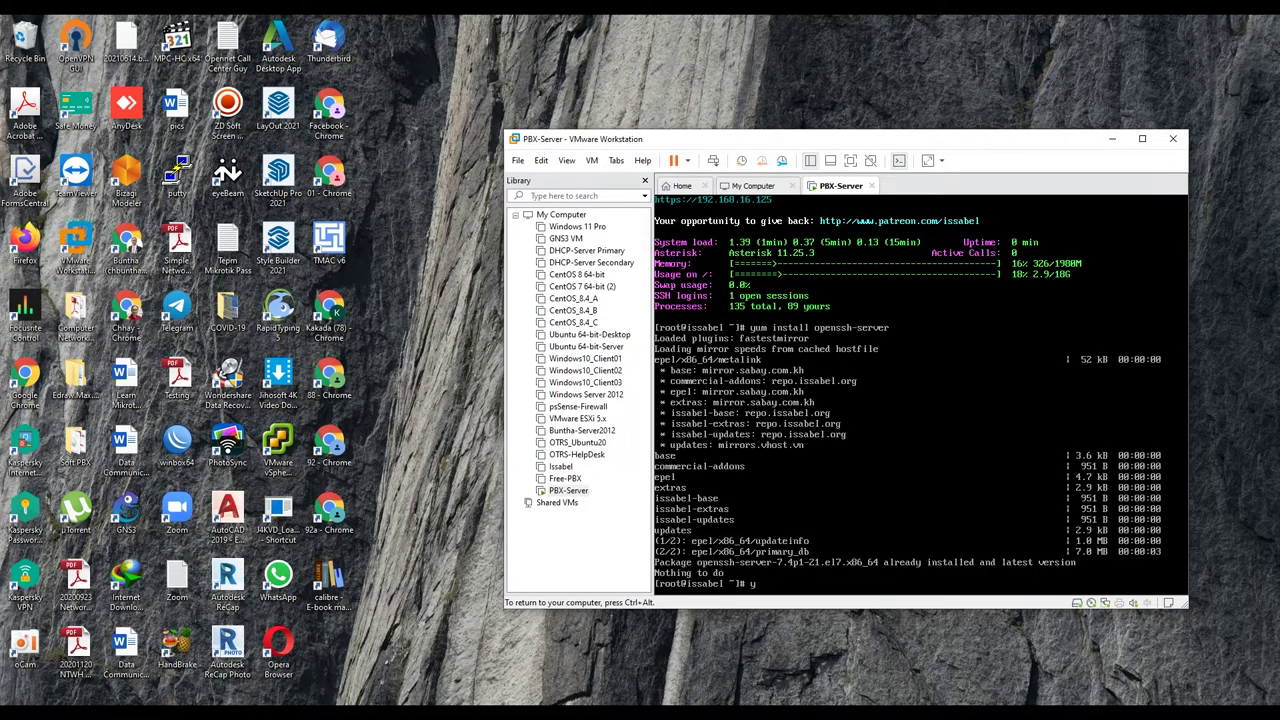
Step: Enter the yum update command on the Issabel server console
text(um update)
Step: Run yum update, turn off VMware Tools reminders, and start typing the /etc/ssh/sshd_config path
key(Return)
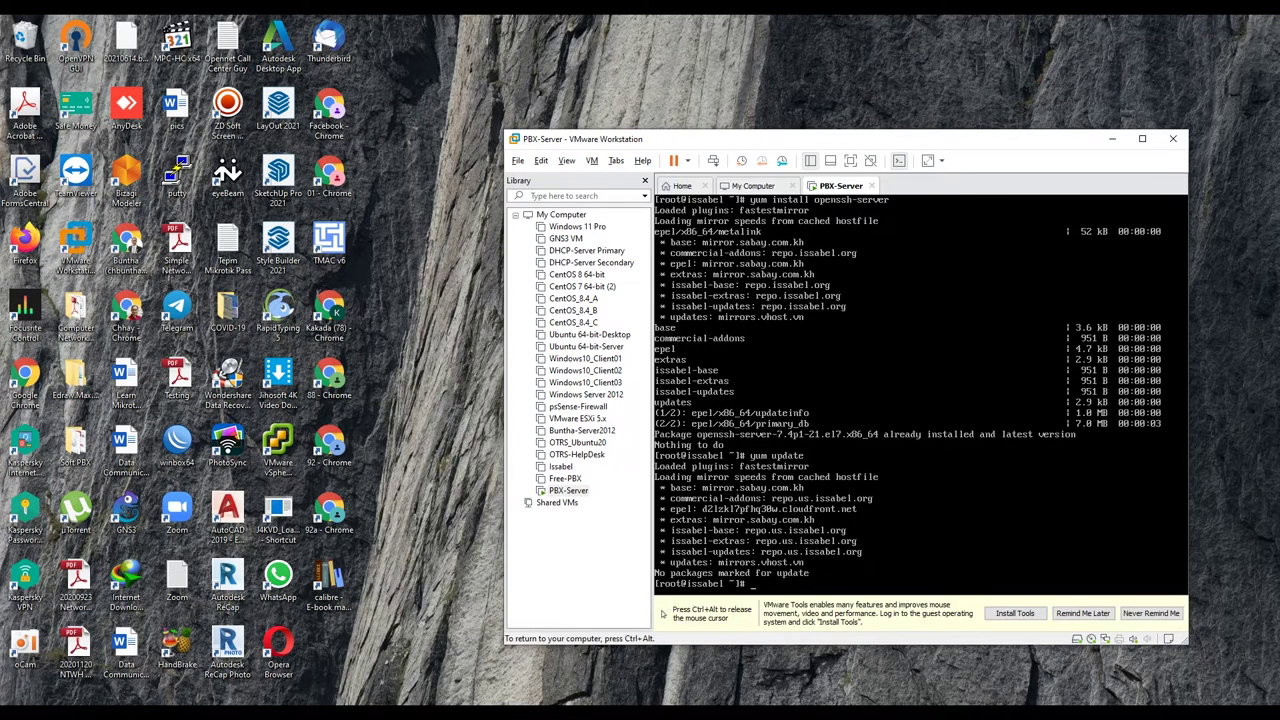
key(ctrl+alt)
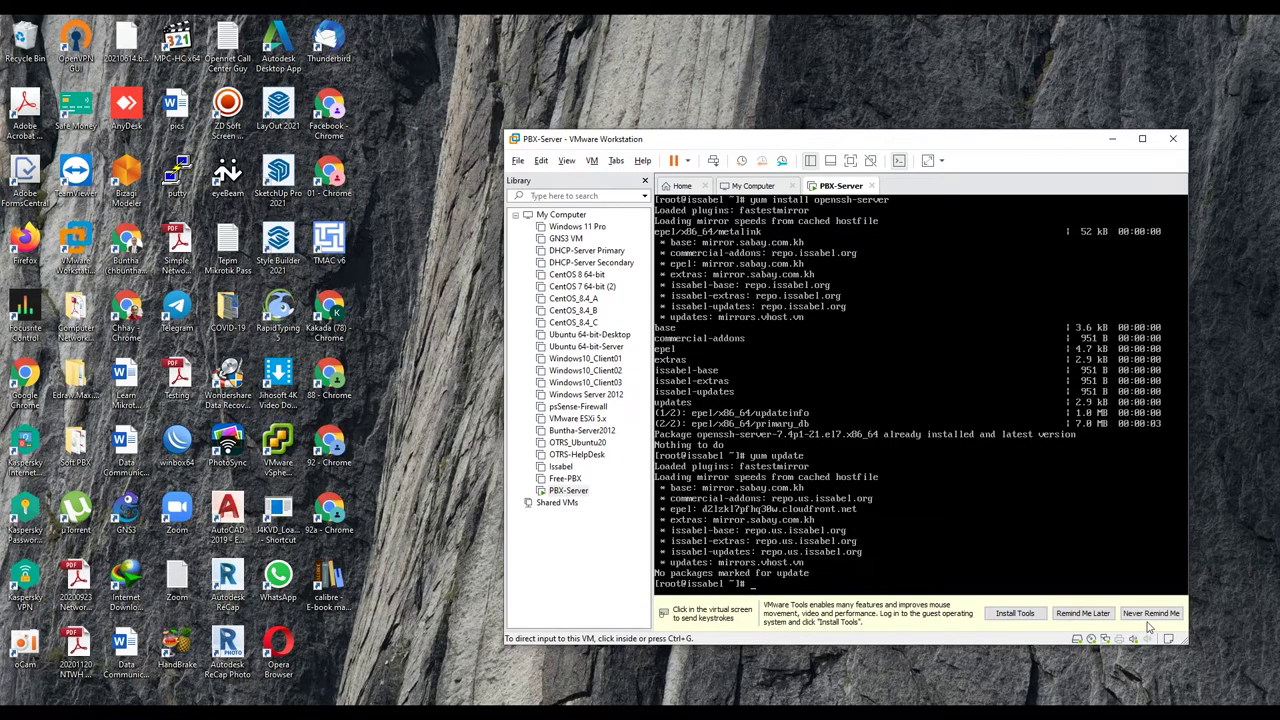
click(1151, 613)
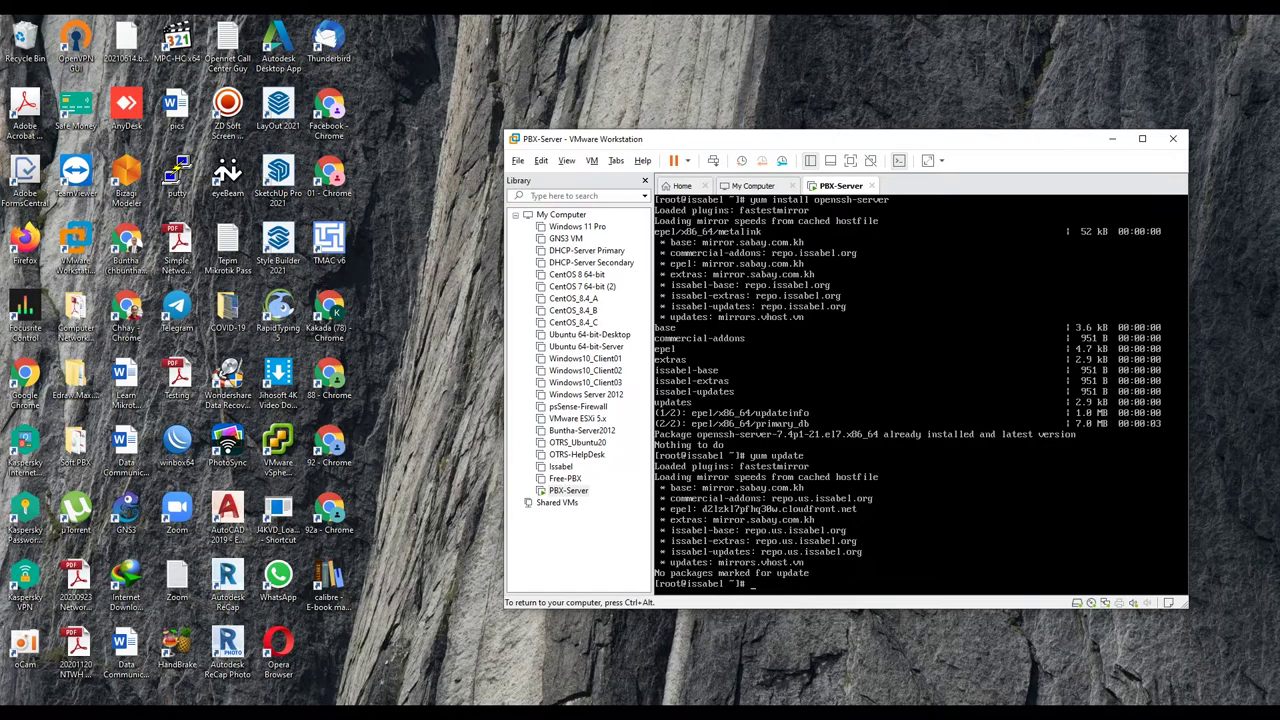
text(etc/ssh/sshd)
Step: Open /etc/ssh/sshd_config in vi, uncomment Port 22, AddressFamily, ListenAddress and PermitRootLogin, and save
key(Tab)
key(Return)
key(i)
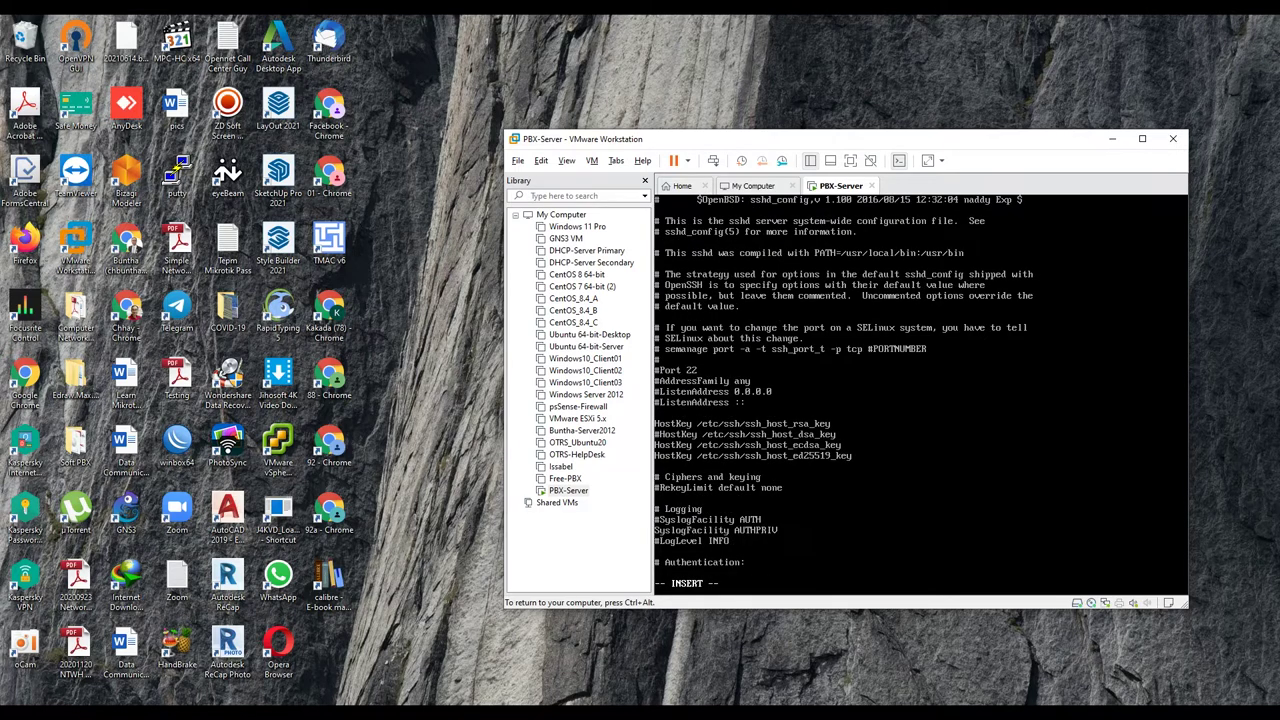
key(Delete)
key(Delete)
key(Delete)
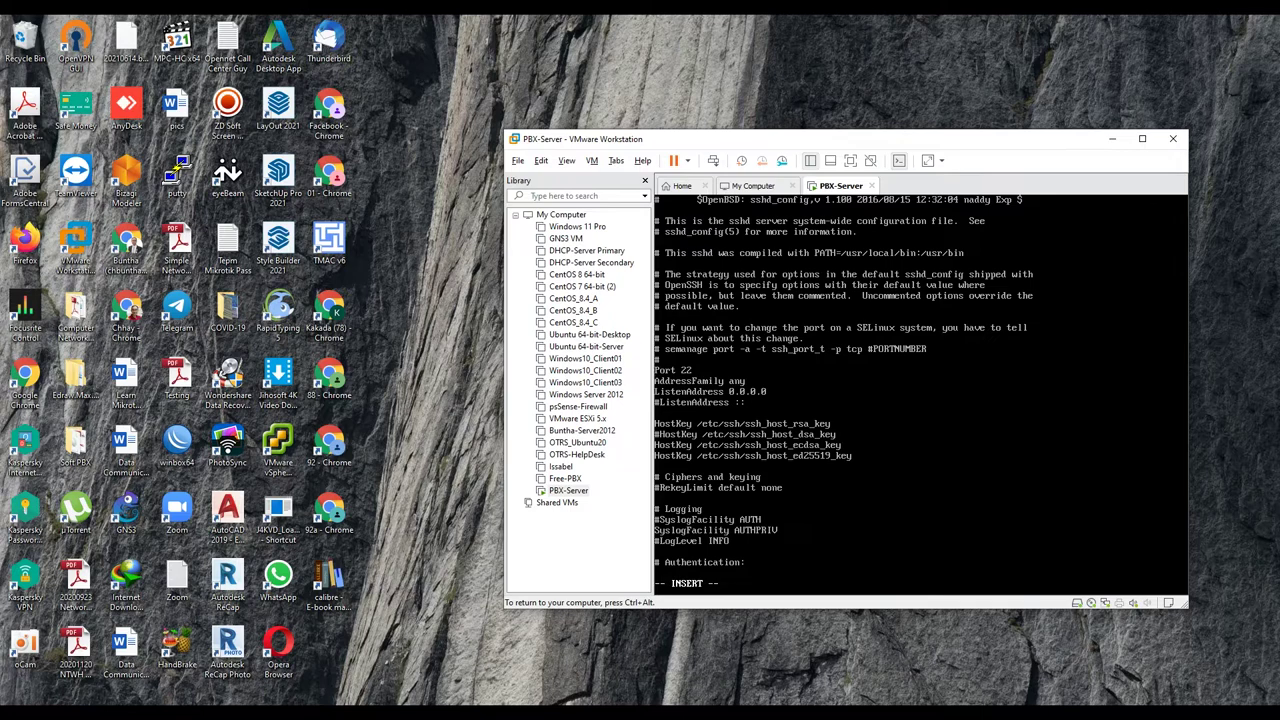
key(Down)
key(Delete)
key(Down)
key(Down)
key(Down)
key(Down)
key(Down)
key(Down)
key(Down)
key(Down)
key(Down)
key(Down)
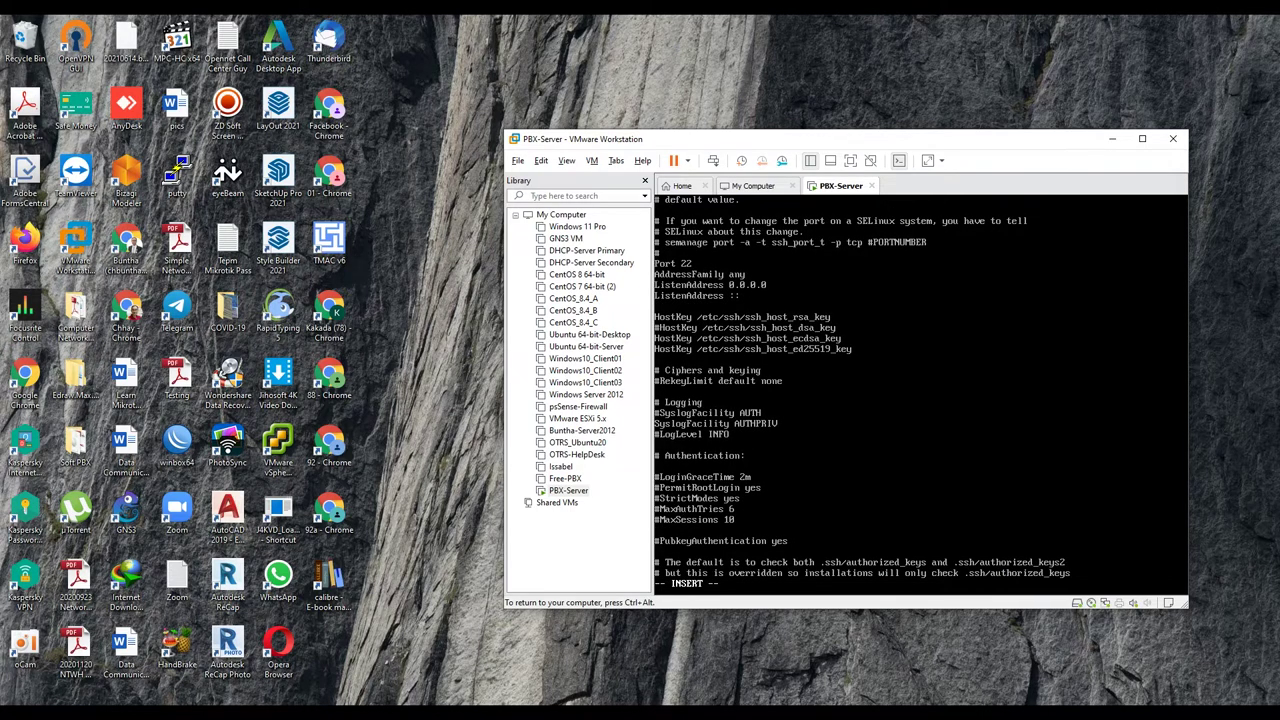
key(Delete)
key(Escape)
key(Return)
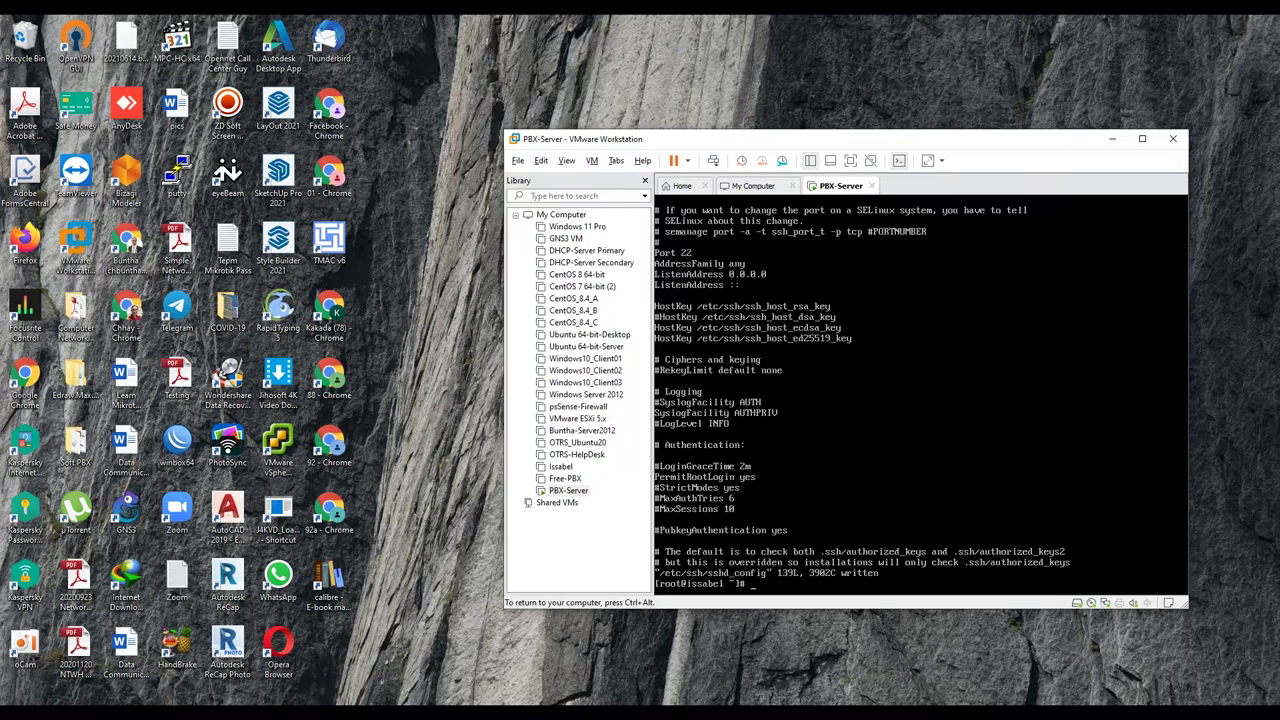
Step: Run ifconfig to show eth0 at 192.168.16.125, then release input from the VM
text(config)
key(Return)
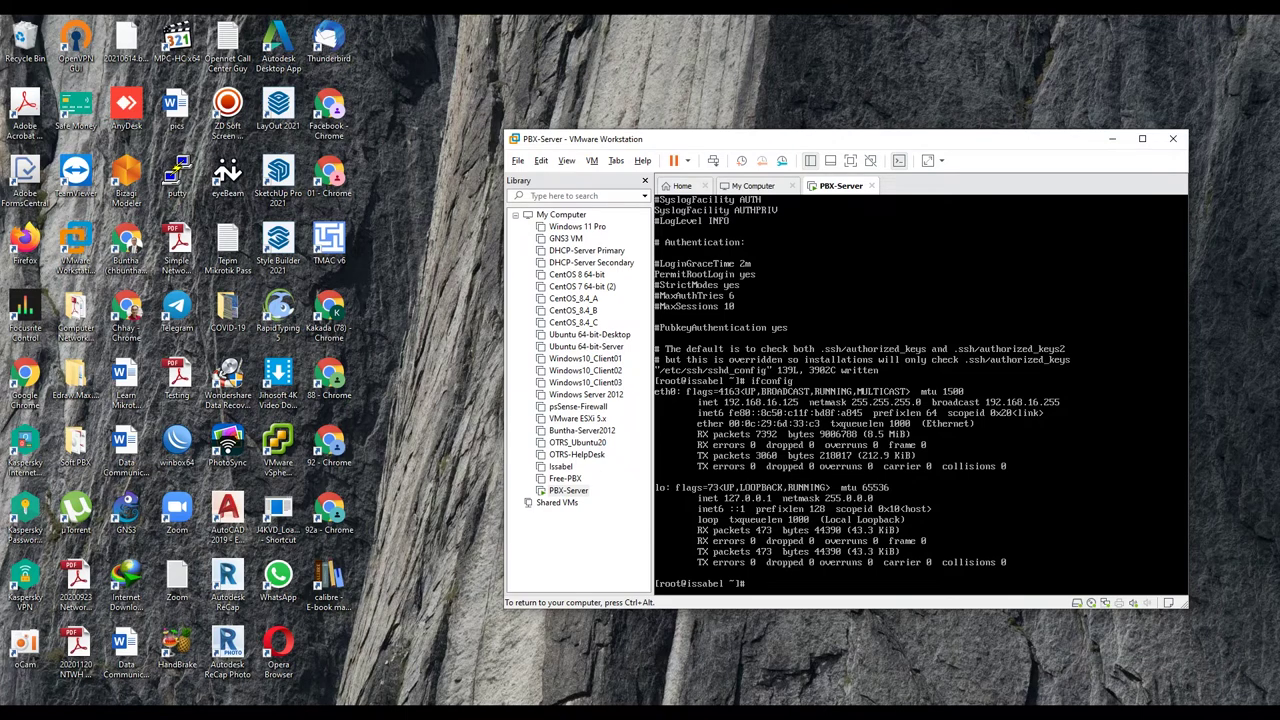
key(ctrl+alt)
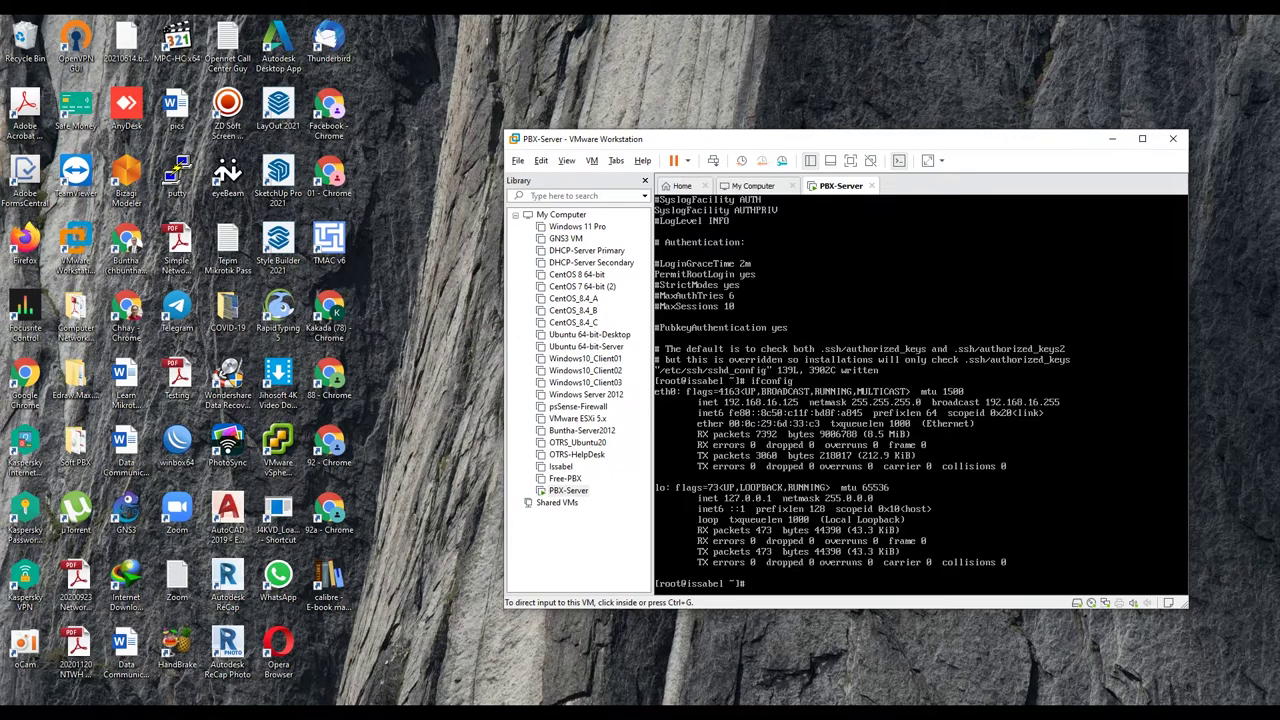
Step: Open a Command Prompt from the Run box, retrying after a cannot-find error
click(555, 632)
key(super+r)
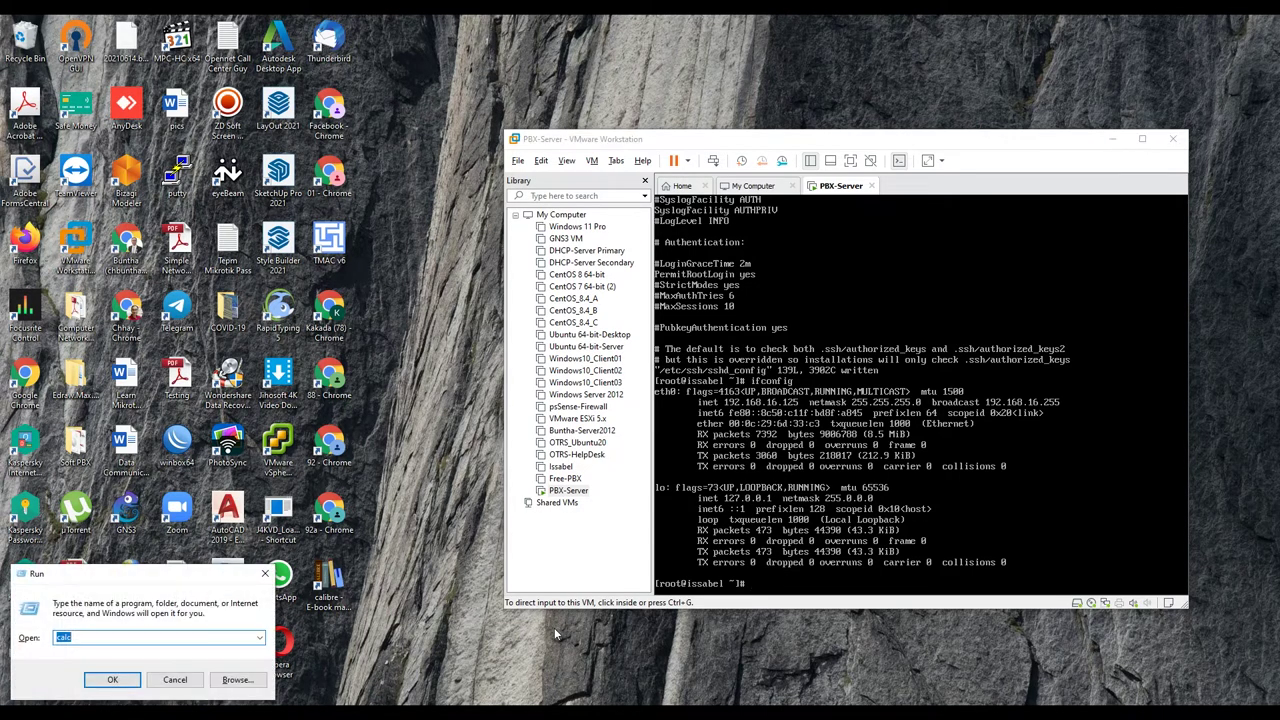
text(cmd)
key(Return)
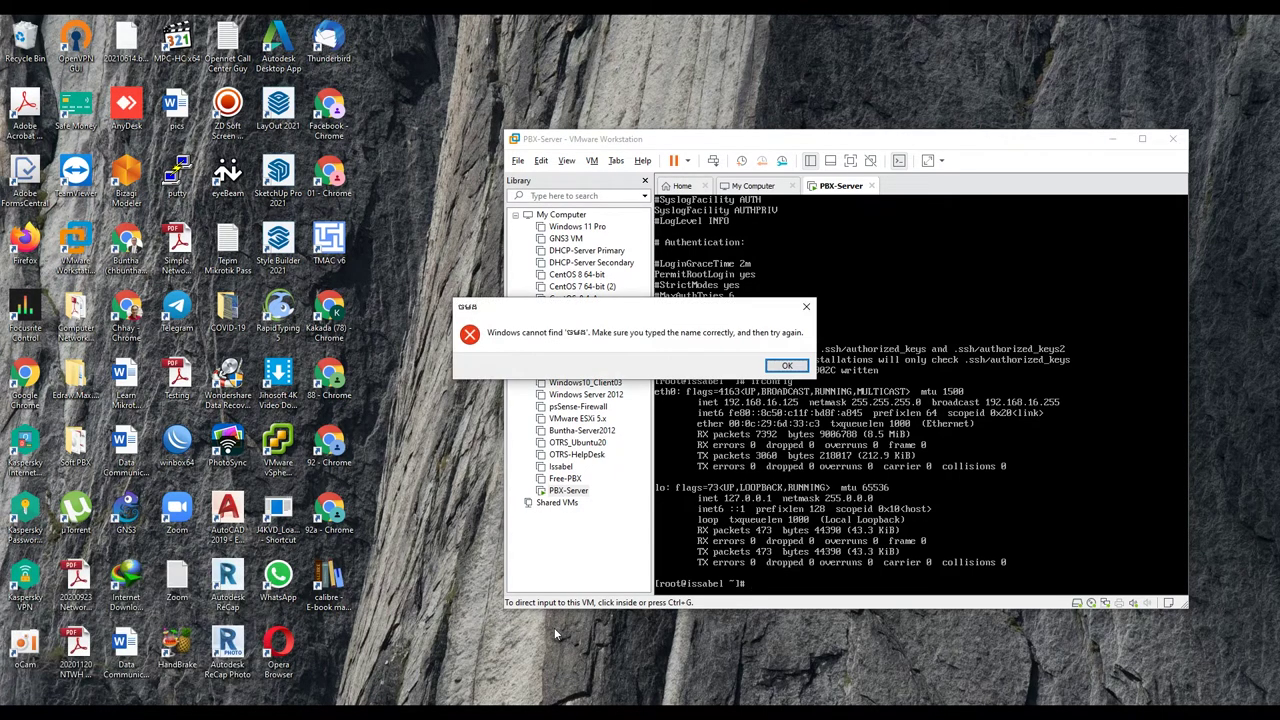
key(Return)
text(cmd)
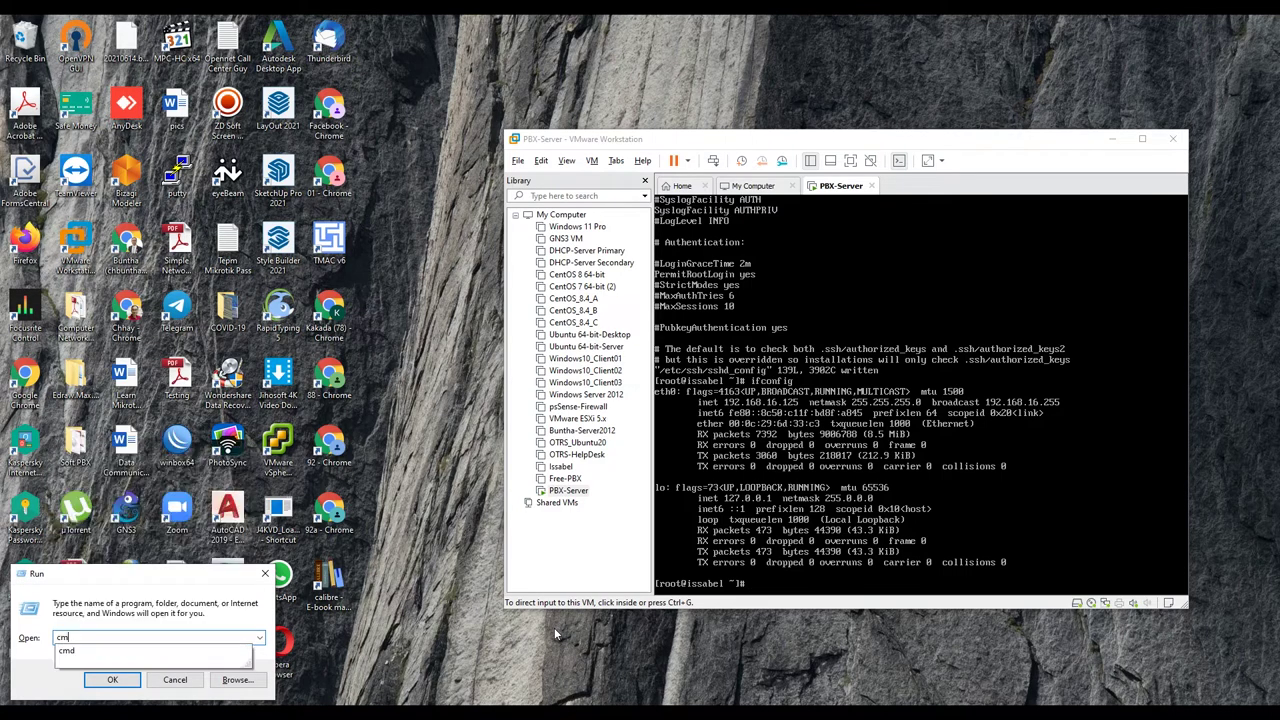
key(Return)
Step: Run ipconfig, note the host IPv4 address 192.168.16.130, and close the window
text(ipconfig)
key(Return)
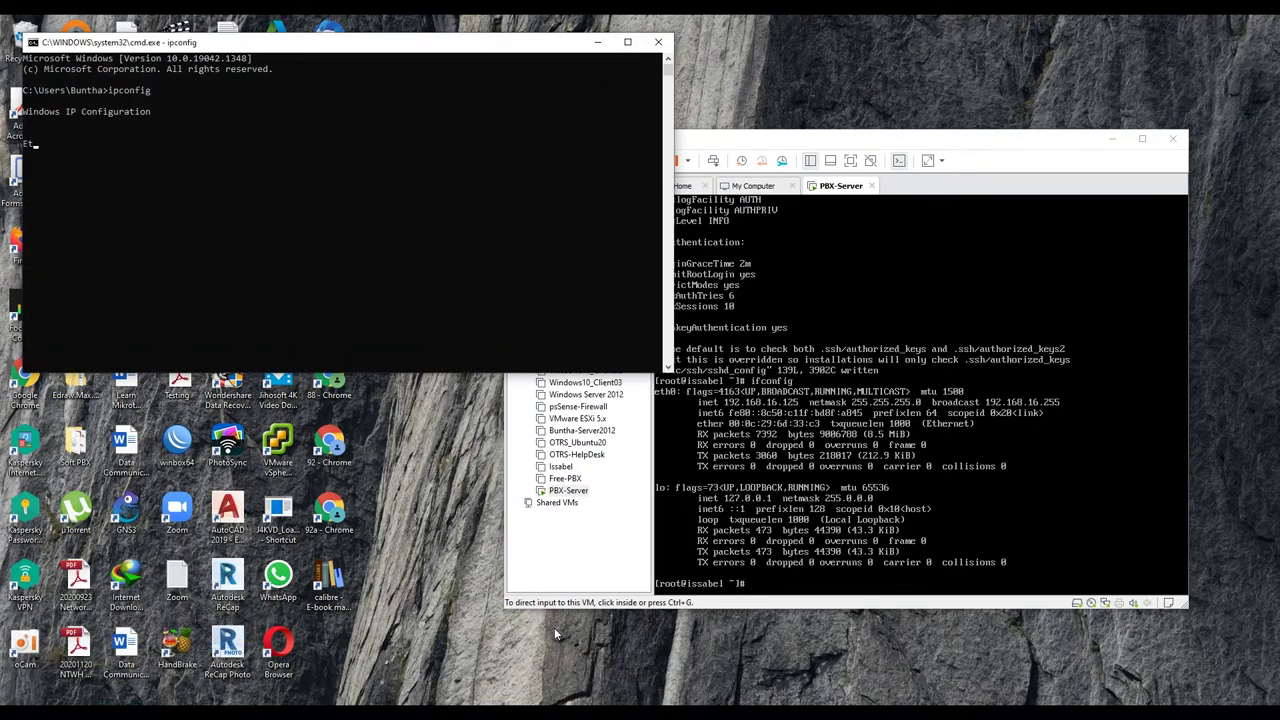
scroll(331, 248, up, 15)
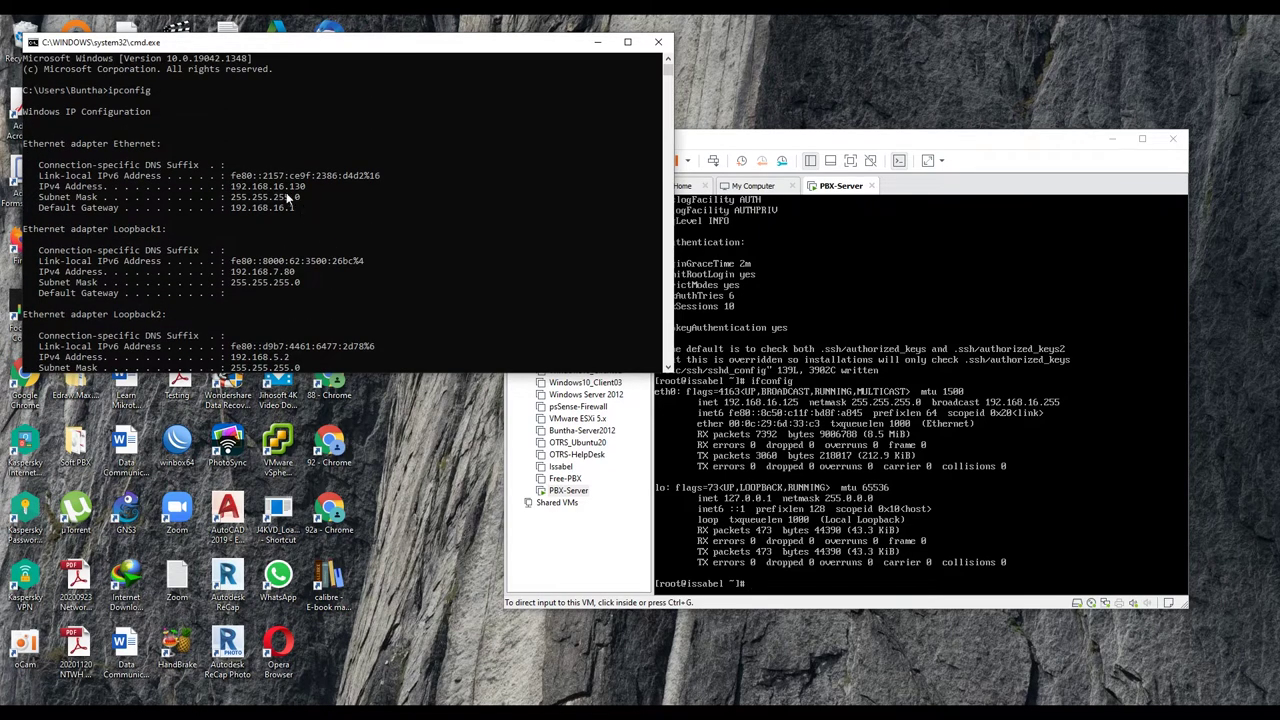
click(297, 187)
click(597, 42)
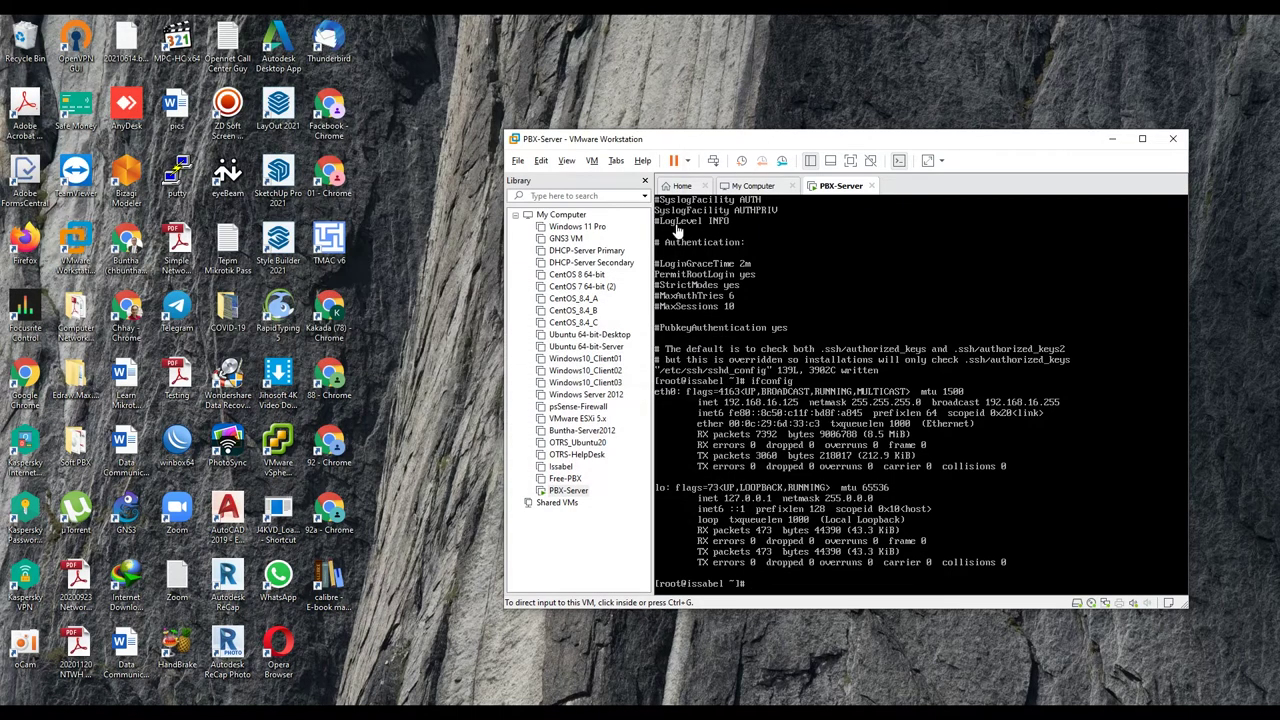
right_click(572, 491)
click(608, 485)
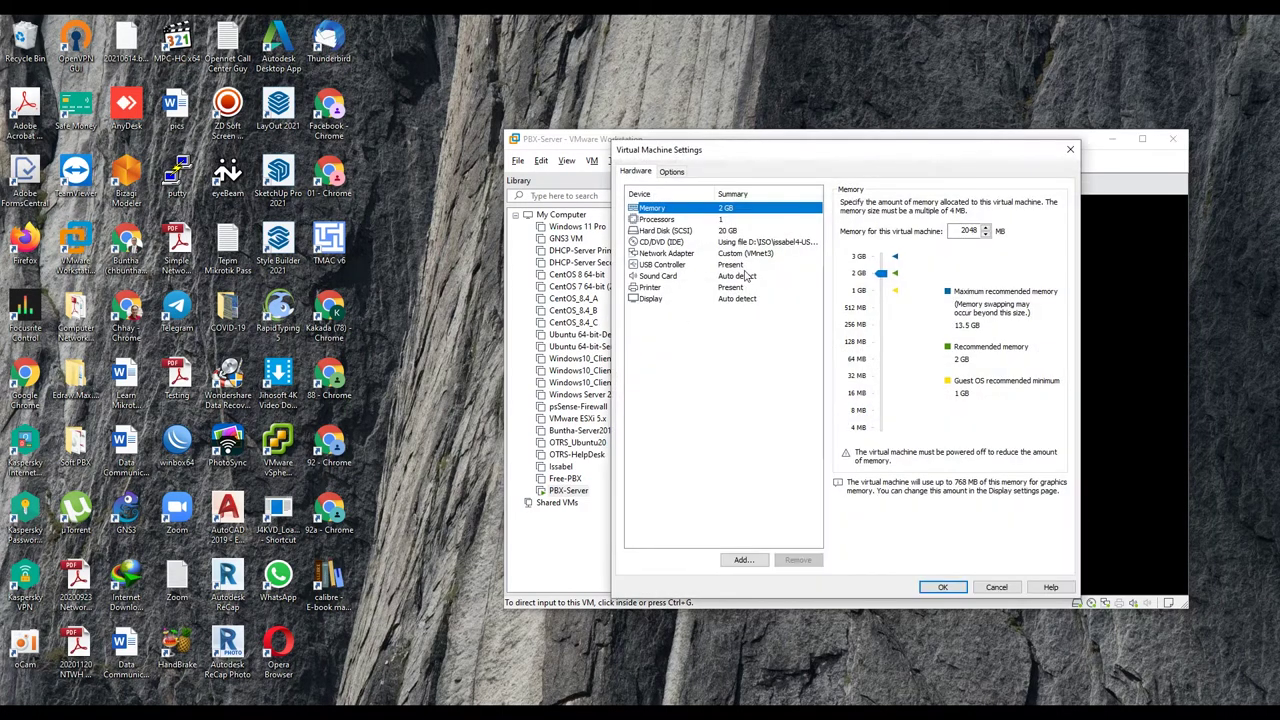
click(760, 255)
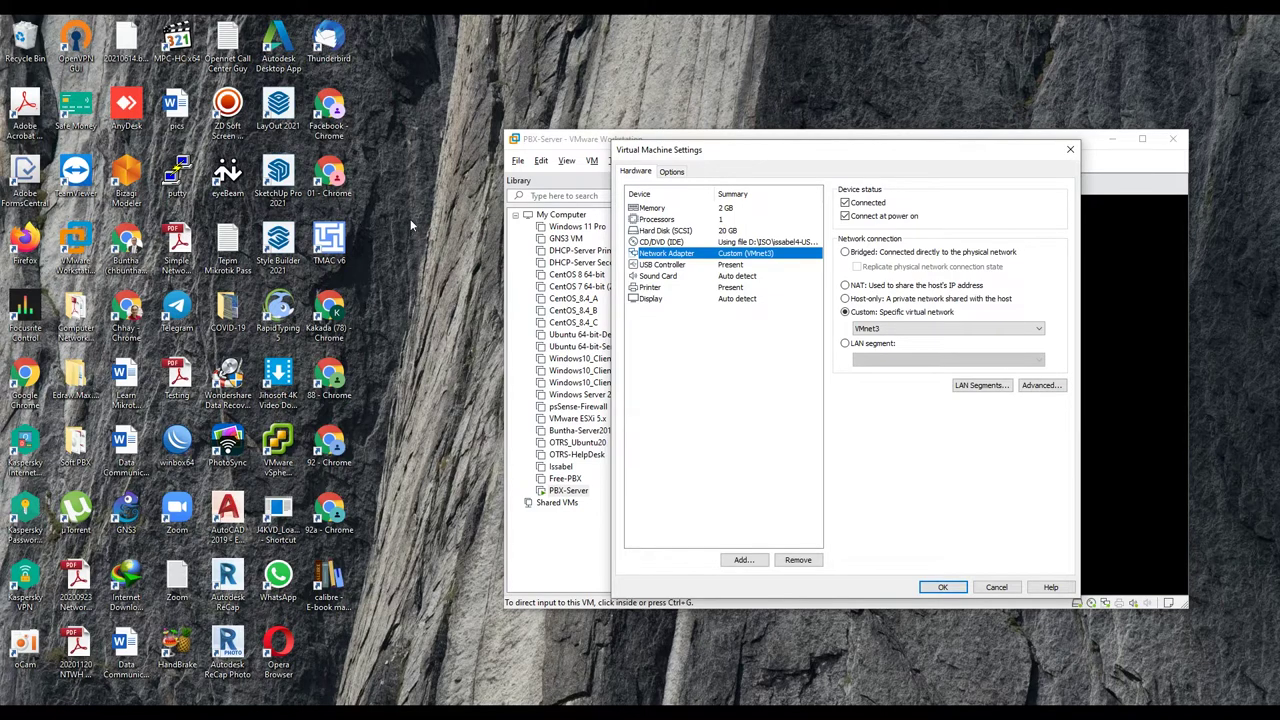
click(1004, 588)
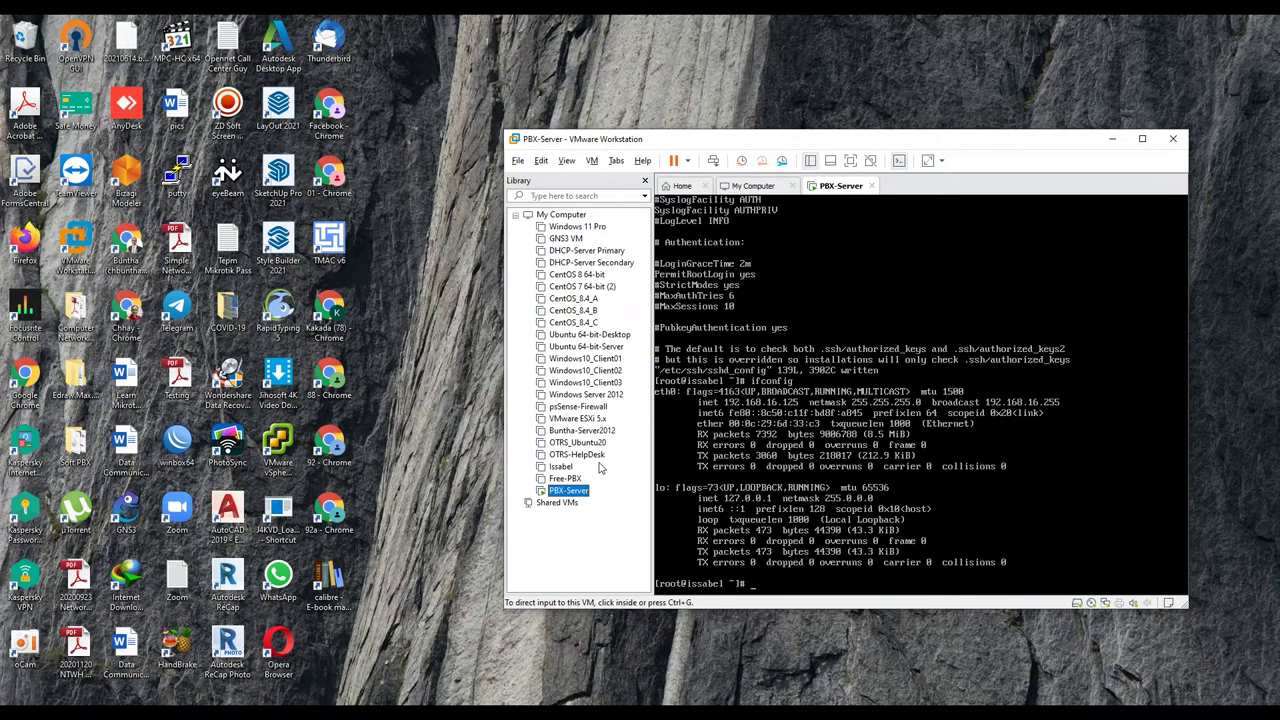
Step: Open /etc/sysconfig/network-scripts/ifcfg-eth0 in vi using Tab completion
click(756, 585)
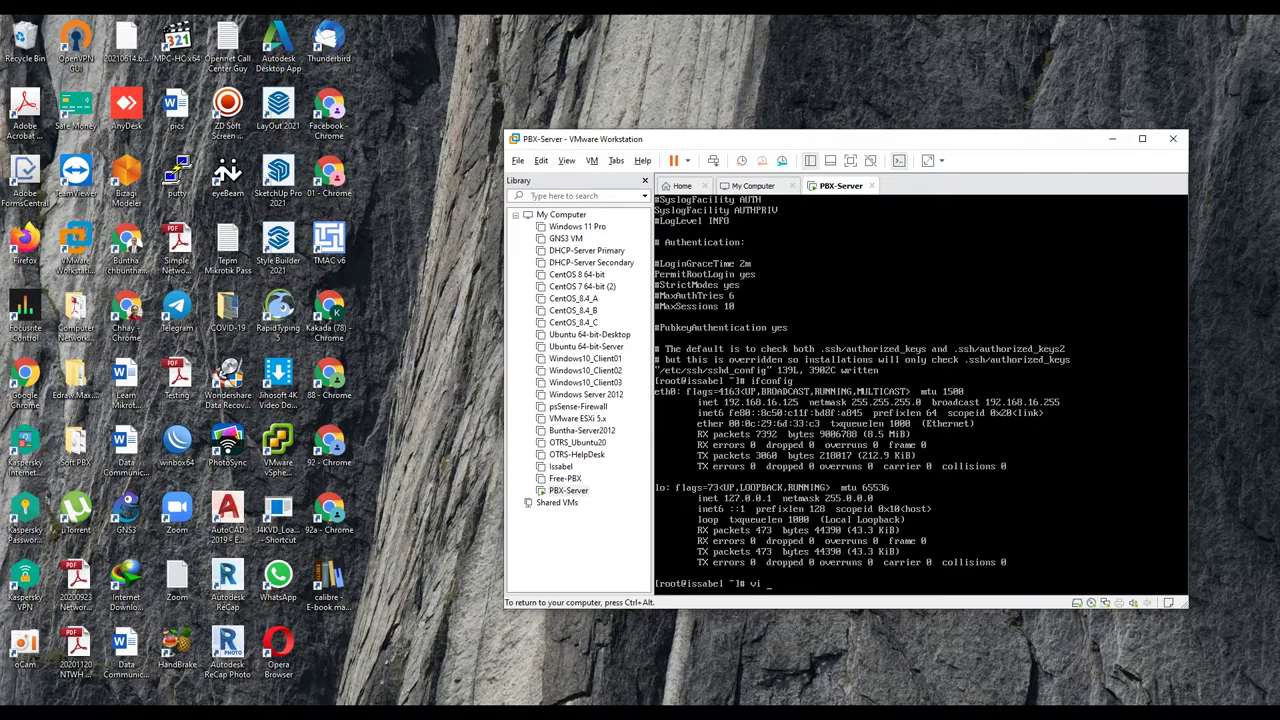
text(etc/sysconfig/network-s)
key(Tab)
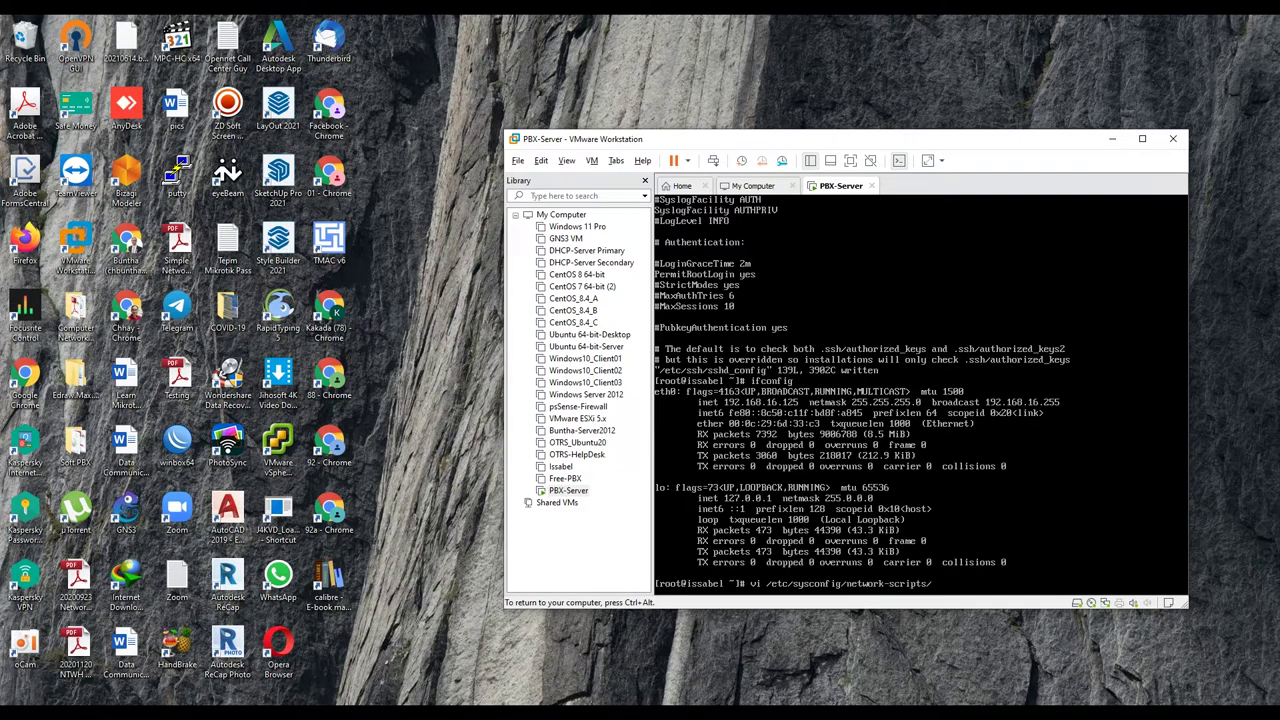
text(if)
key(Tab)
key(Tab)
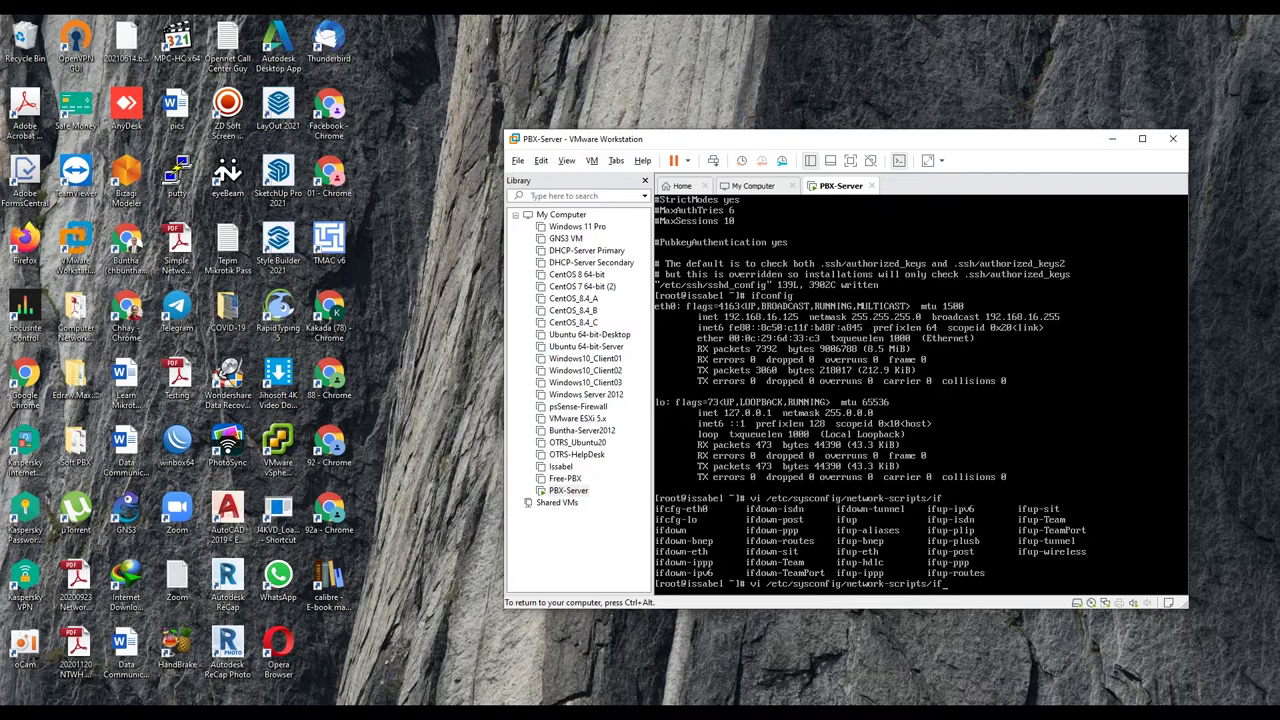
text(cfg-eth0)
key(Return)
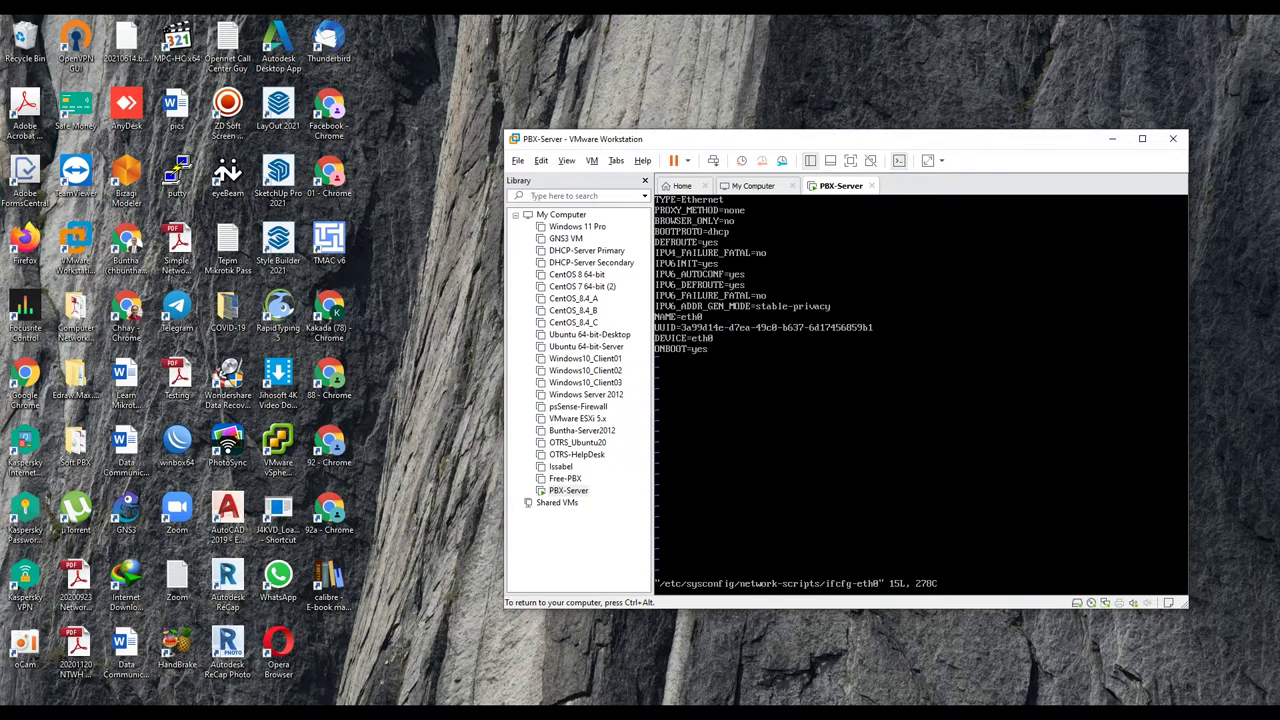
Step: Set BOOTPROTO to none and add IPADDR=192.168.16.16, PREFIX=24, GATEWAY=192.168.16.1, DNS=9.9.9.9
key(i)
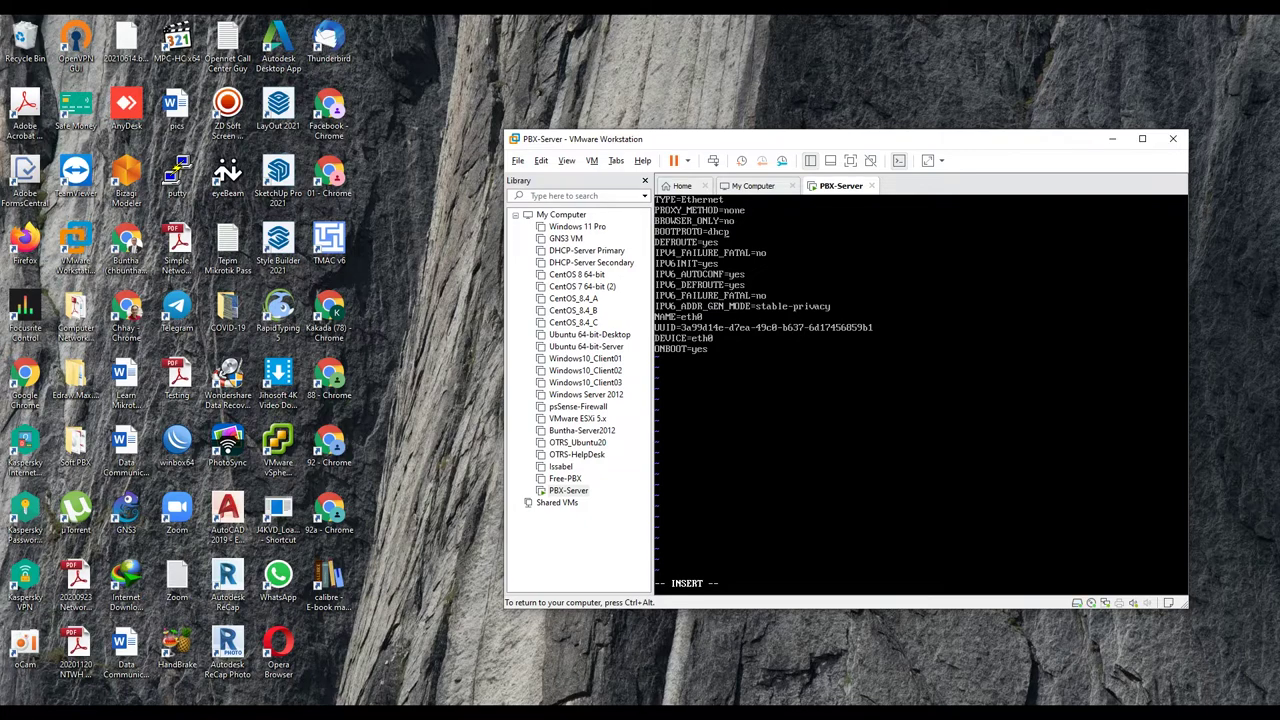
key(BackSpace)
key(BackSpace)
text(b)
text(IPADD)
text(R=192.168.16.16 P)
text(REFIX=24 )
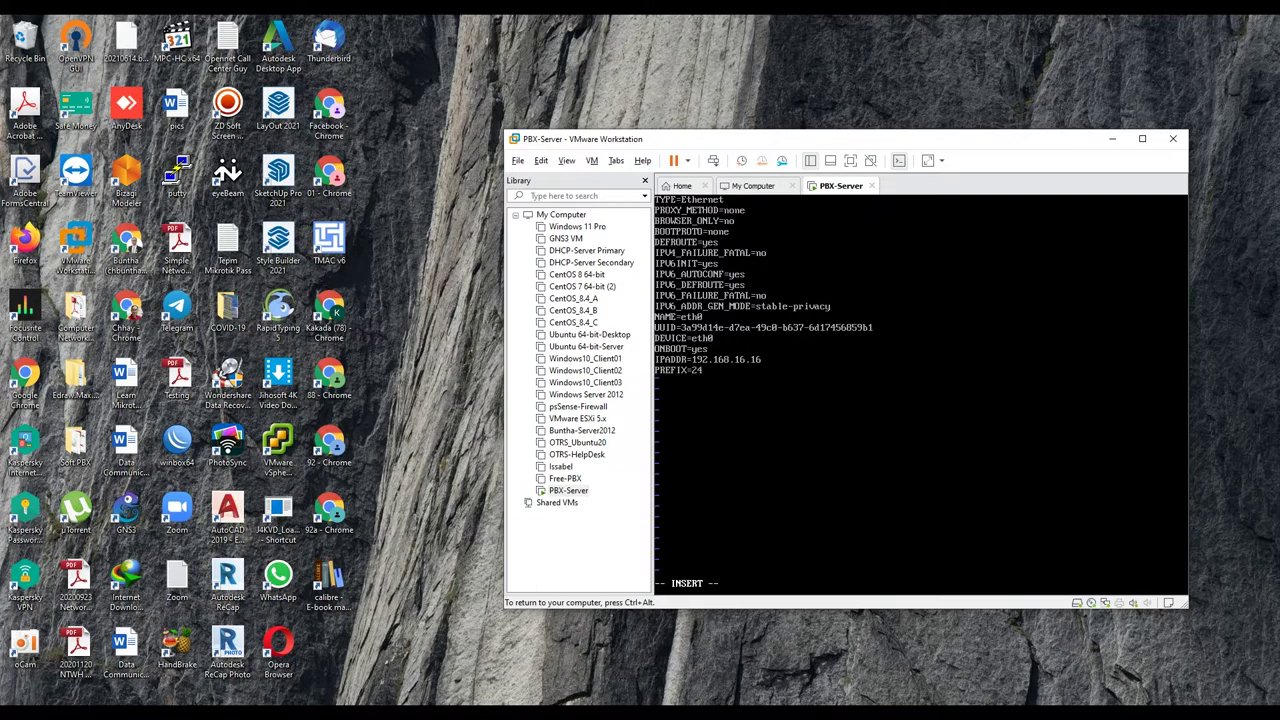
text(GATEWAY)
text(=)
text(192.168)
text(.16.1 )
text(DNS)
text(=9.9.9.)
Step: Save ifcfg-eth0 and quit vi with :wq
key(Escape)
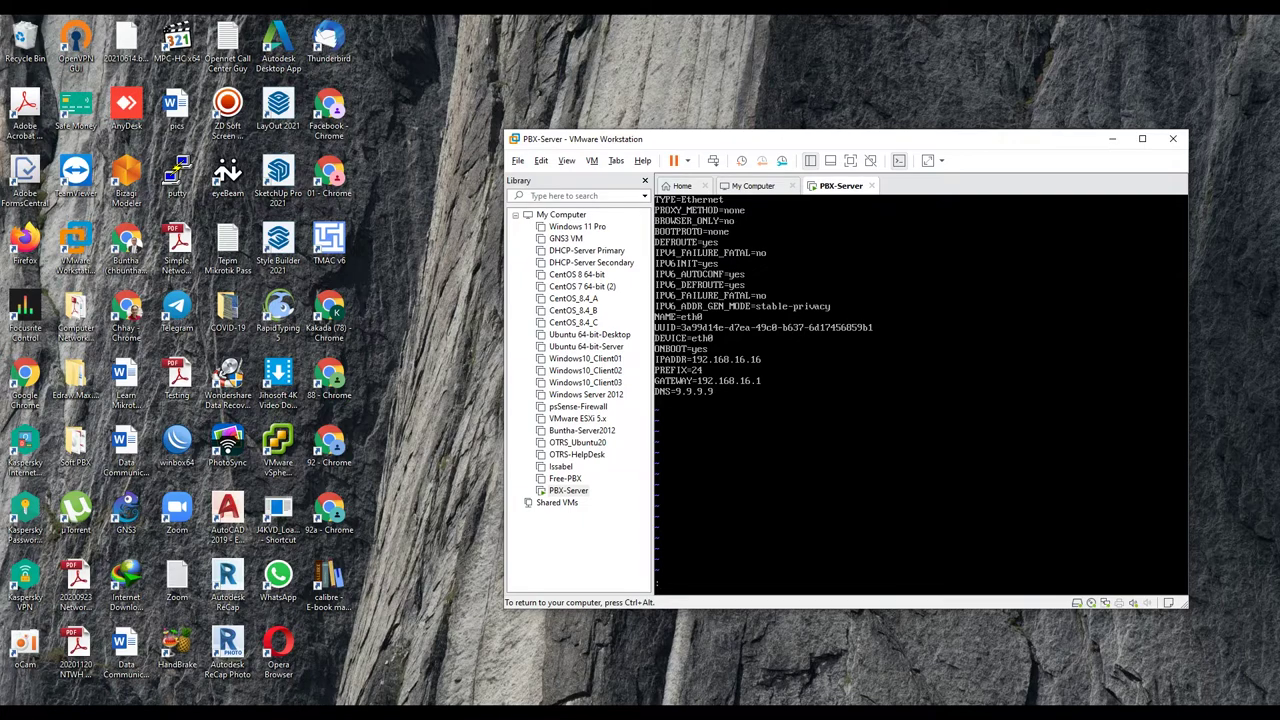
text(w)
key(BackSpace)
text(wq)
key(Return)
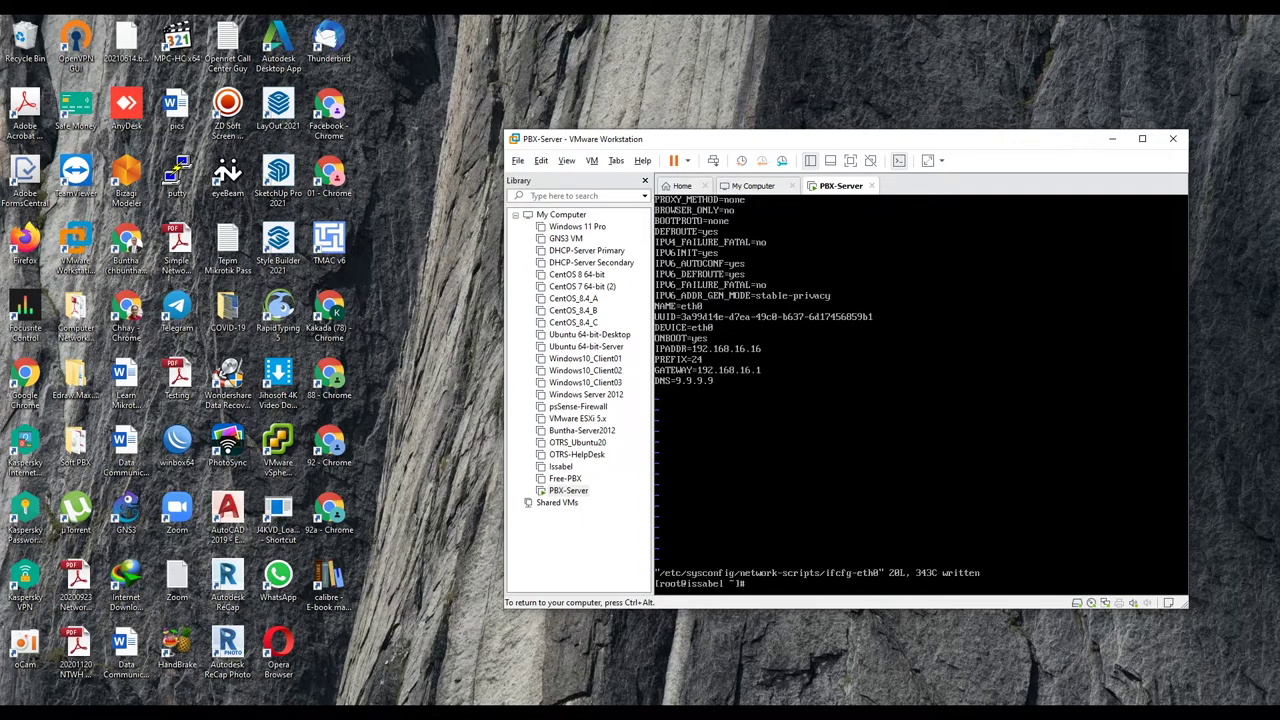
Step: Restart the network service and confirm with ifconfig that eth0 now has 192.168.16.16
text(systemctl restart network)
key(Return)
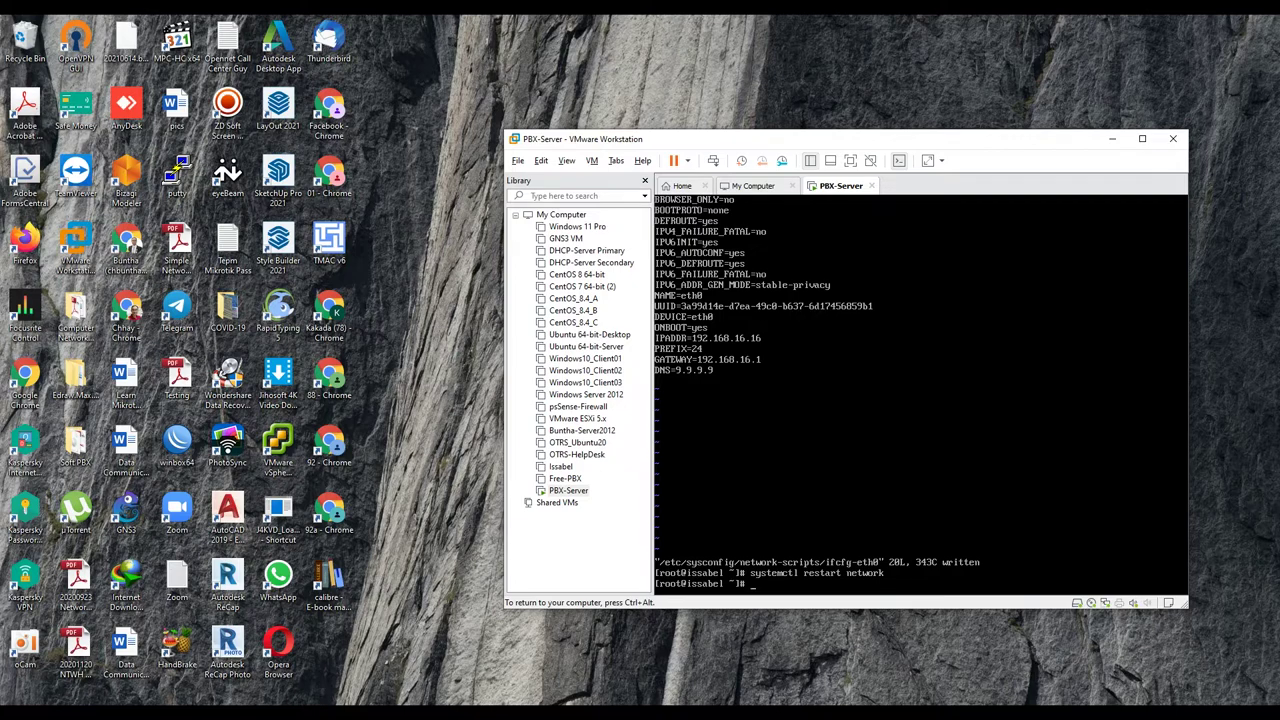
text(ifconfig)
key(Return)
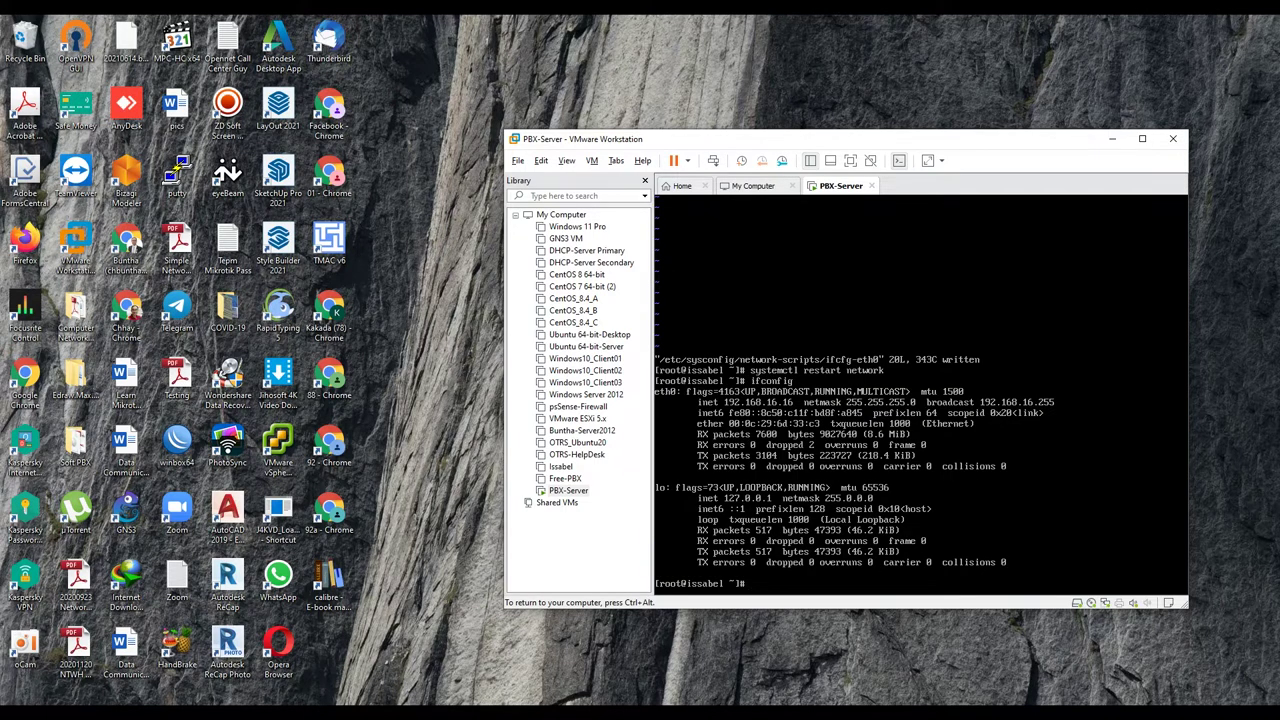
key(ctrl+alt)
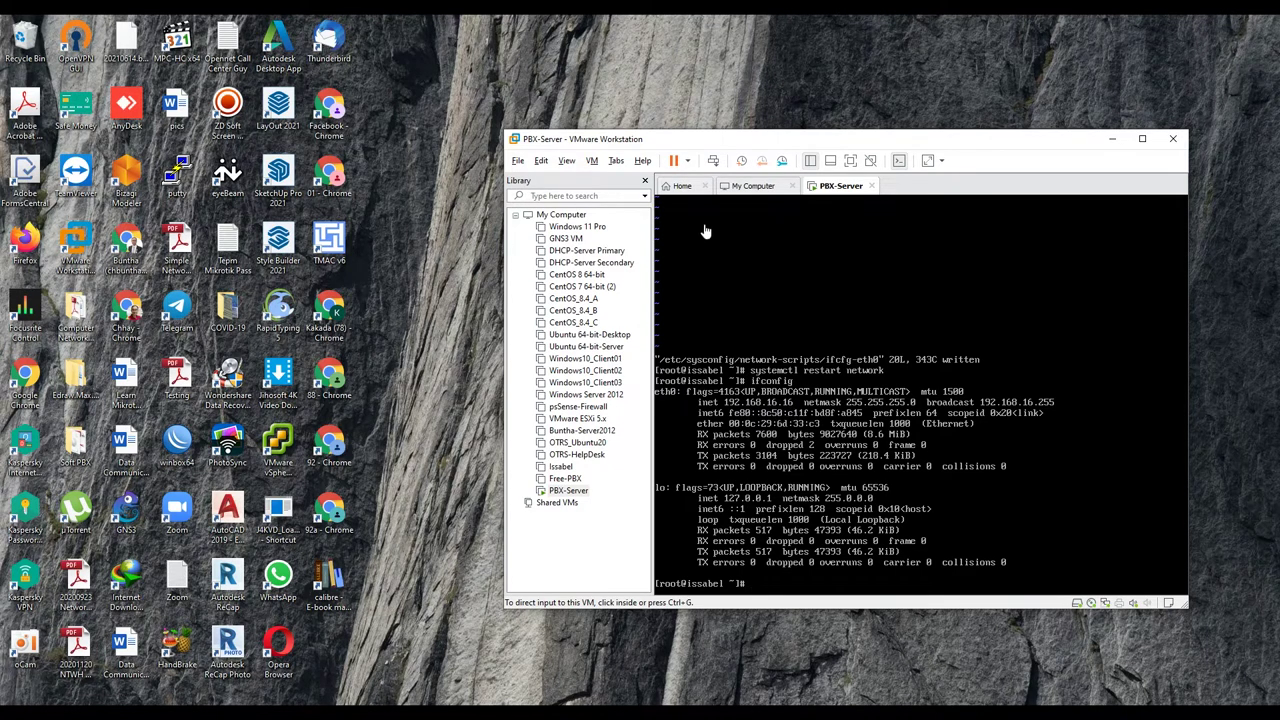
click(506, 648)
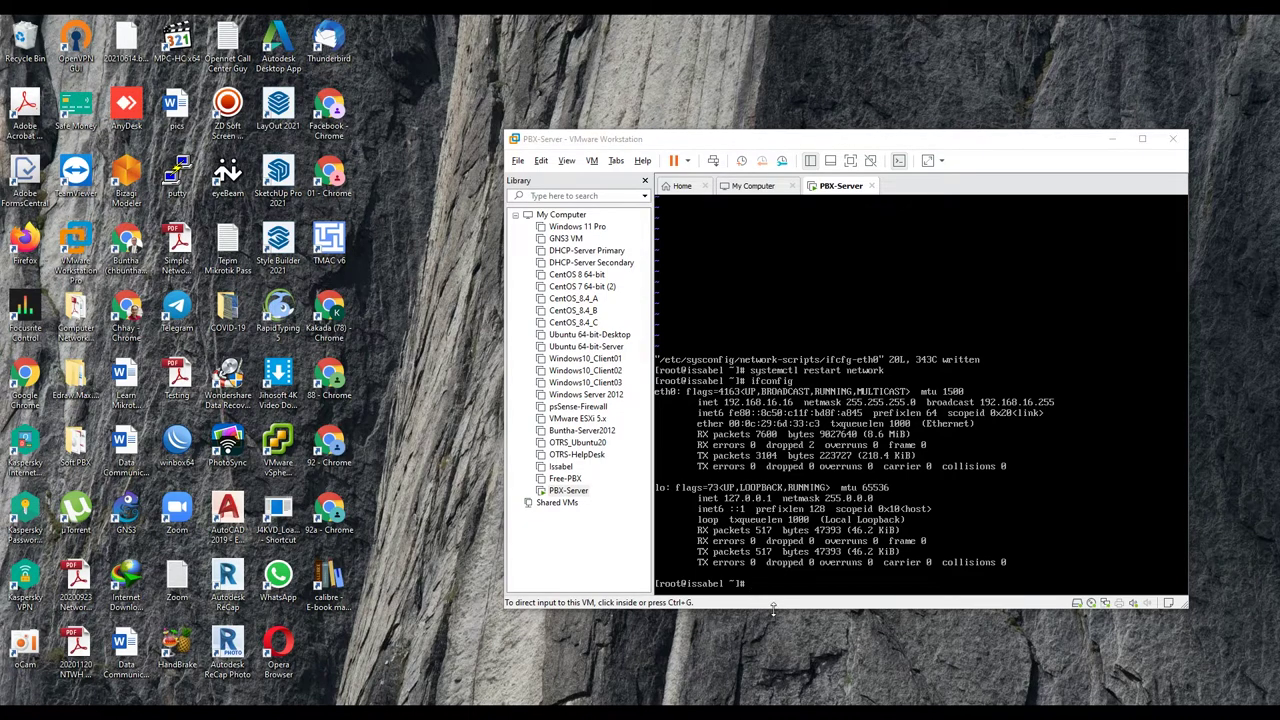
Step: Ping the PBX at 192.168.16.16 from the host Command Prompt
key(alt+Tab)
text(p)
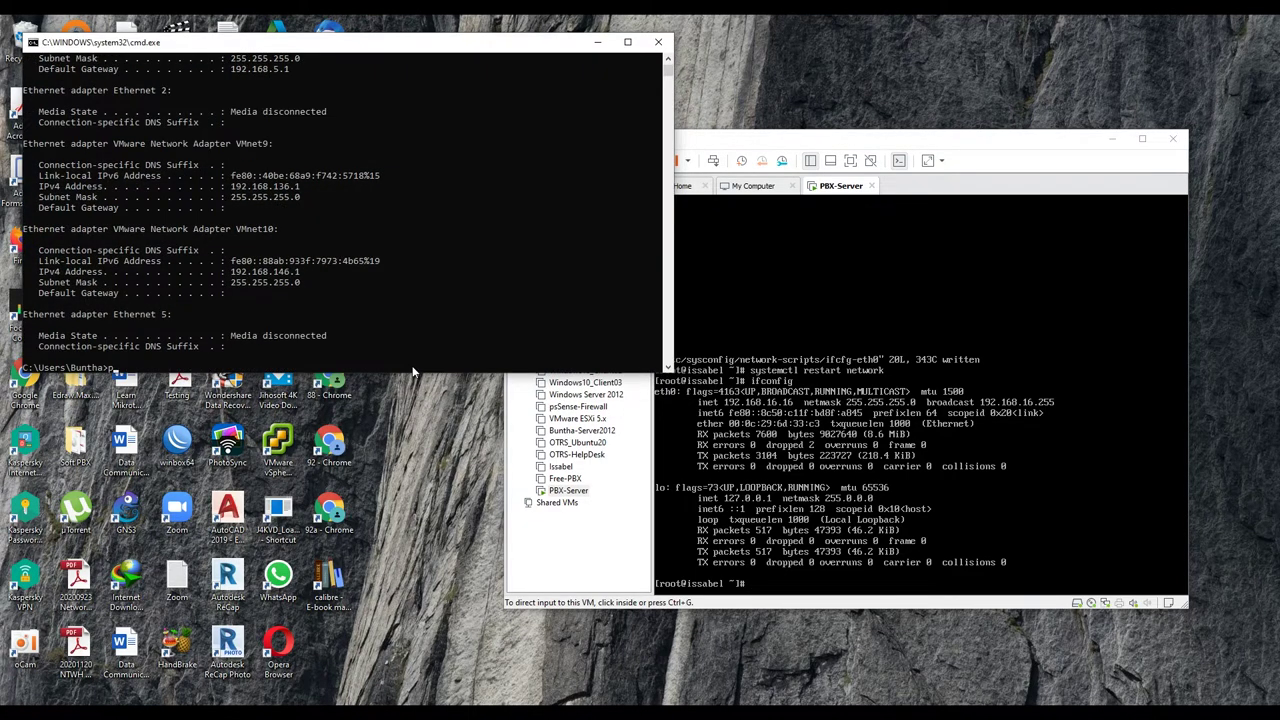
text(ing 192.168.16.16)
key(Return)
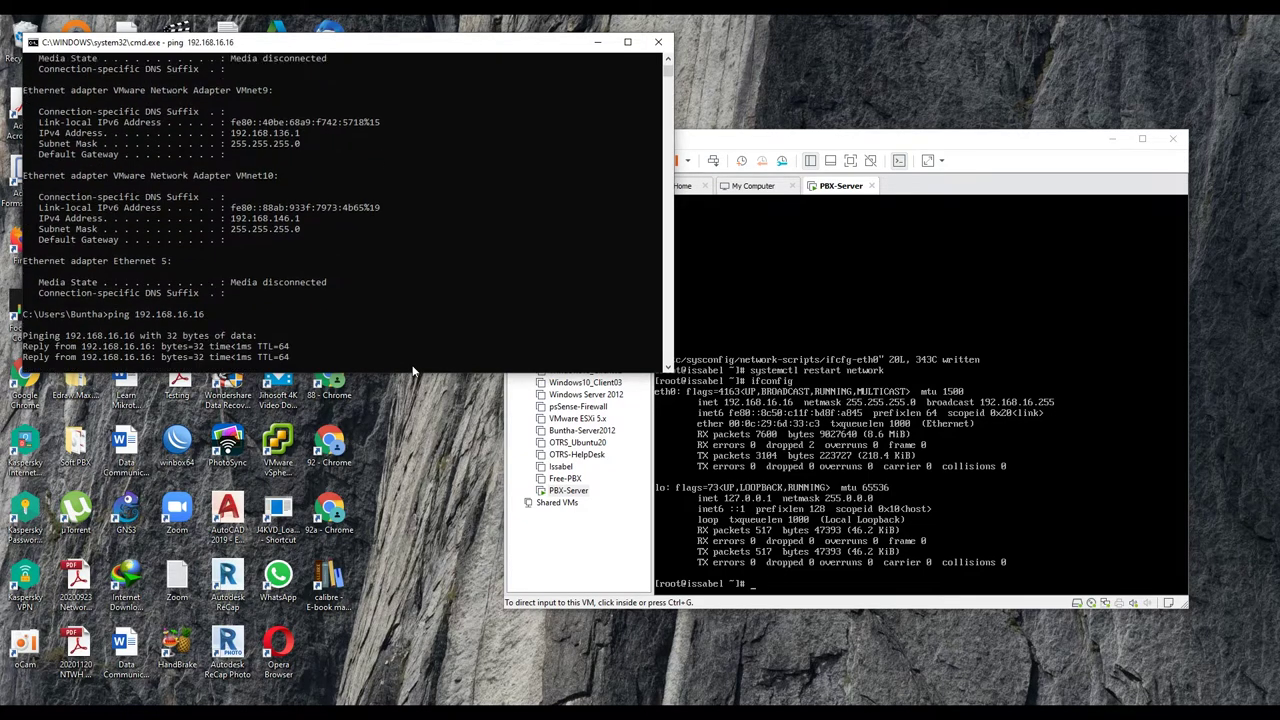
Step: Narrow and reposition the Command Prompt window, then minimize VMware and the prompt
drag(668, 259, 375, 250)
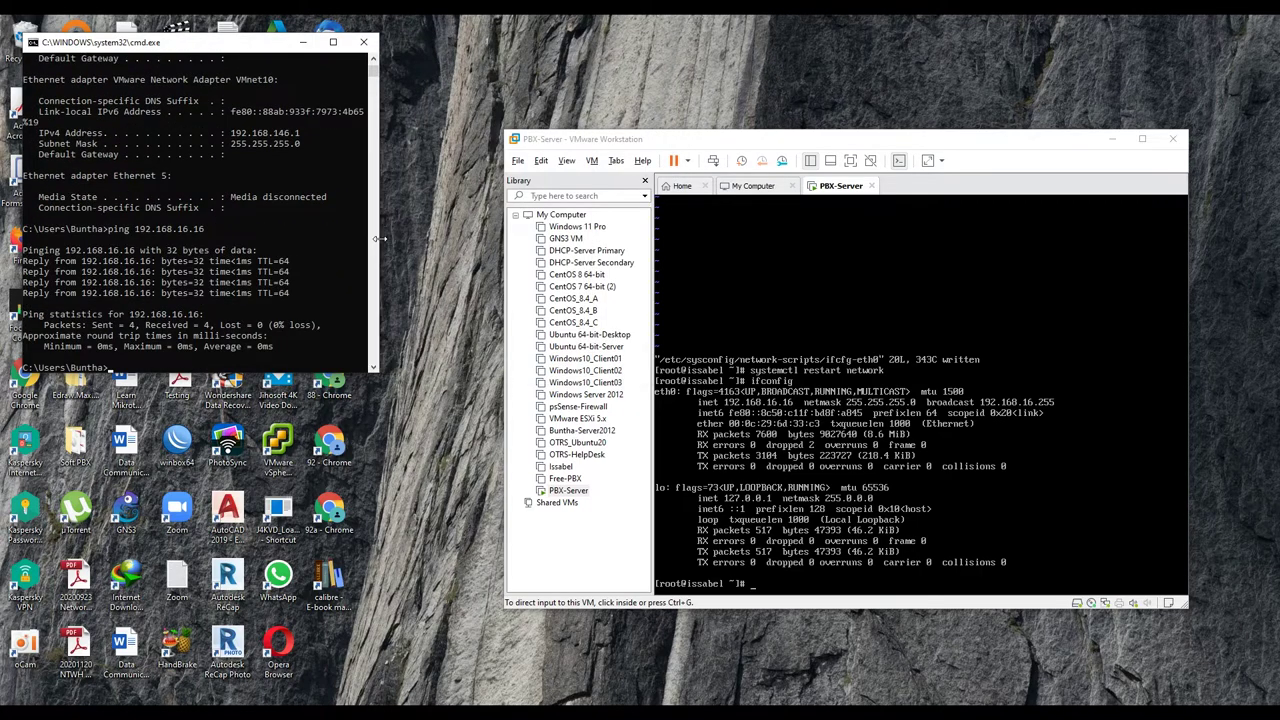
drag(244, 46, 698, 196)
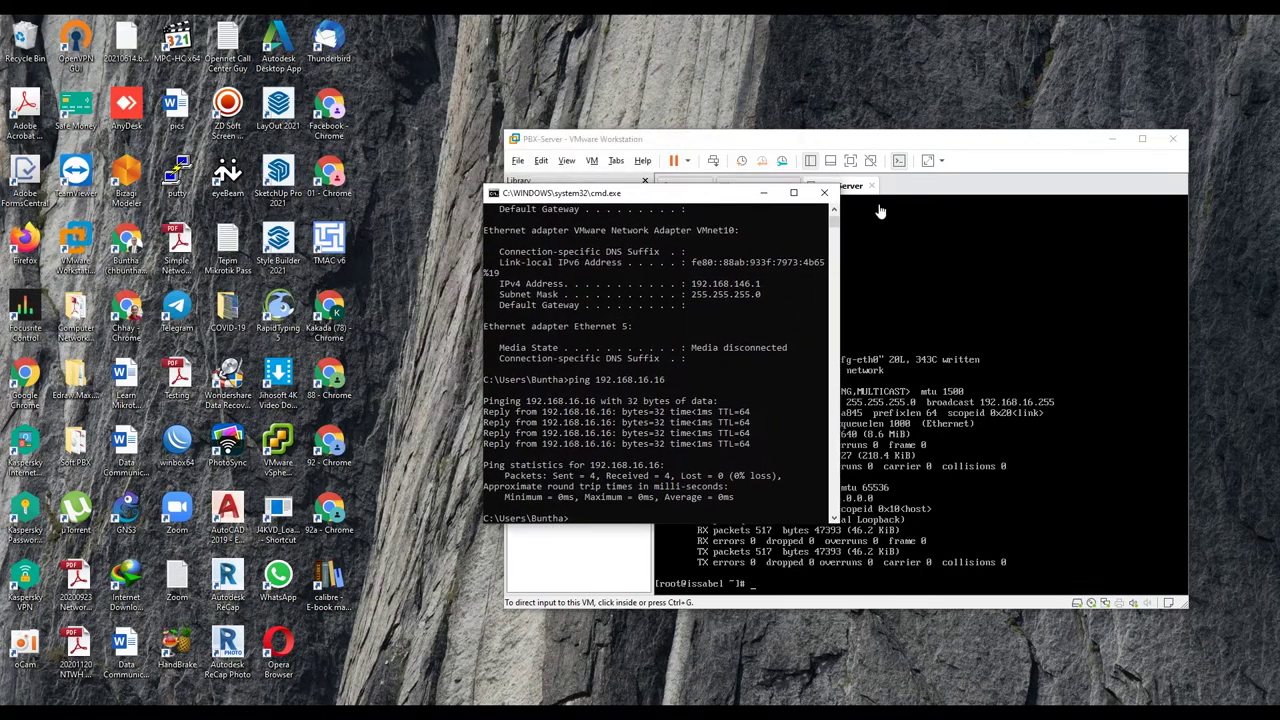
click(1113, 138)
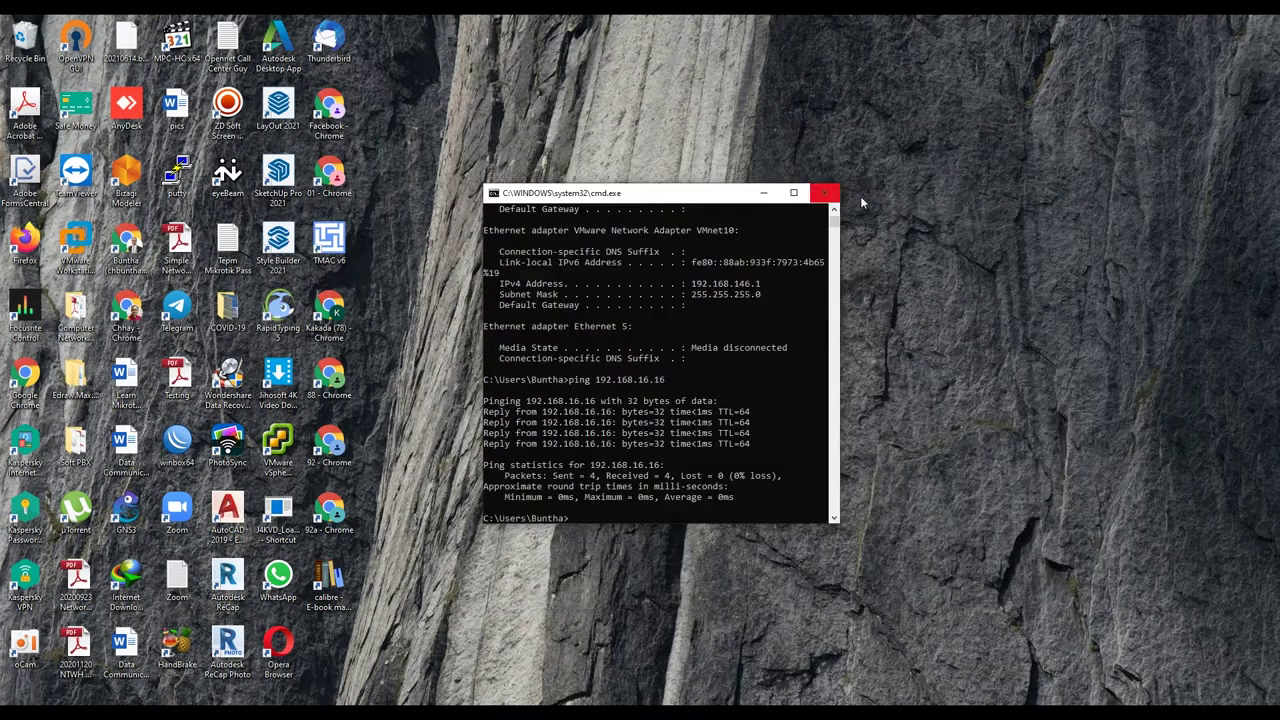
click(760, 193)
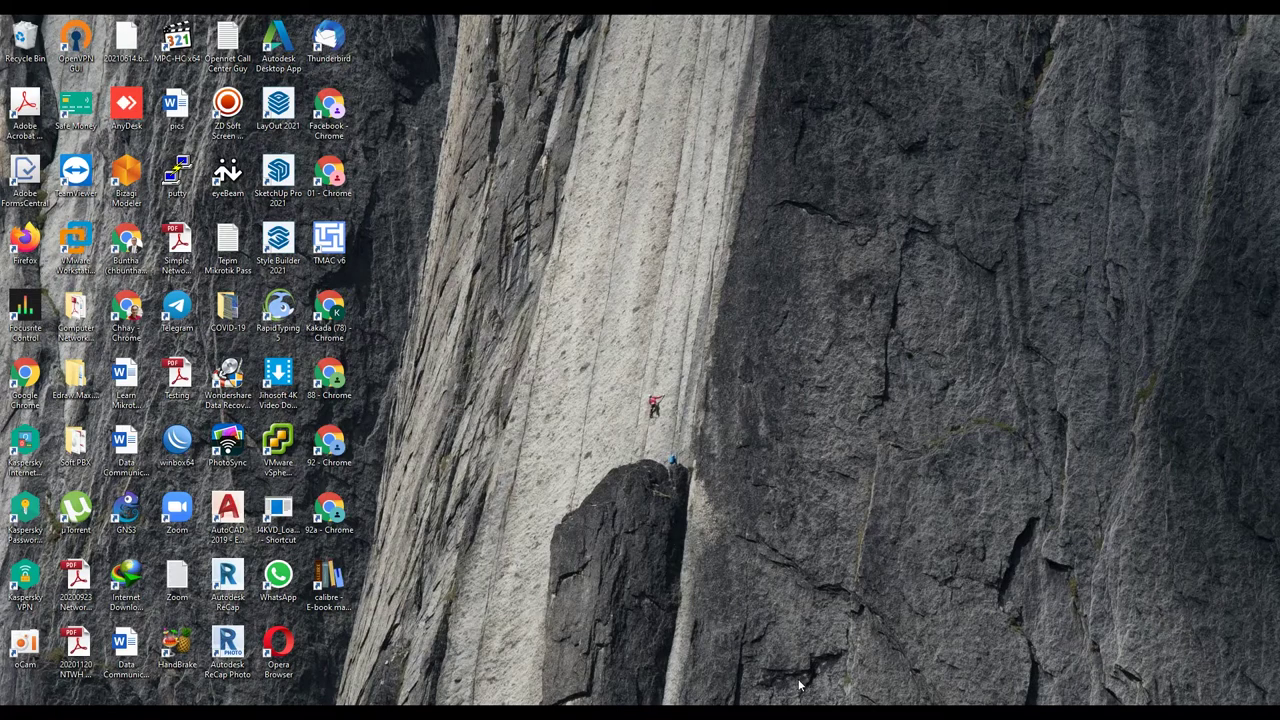
Step: Launch PuTTY and open an SSH connection to 192.168.16.16
mouse_move(770, 712)
click(894, 660)
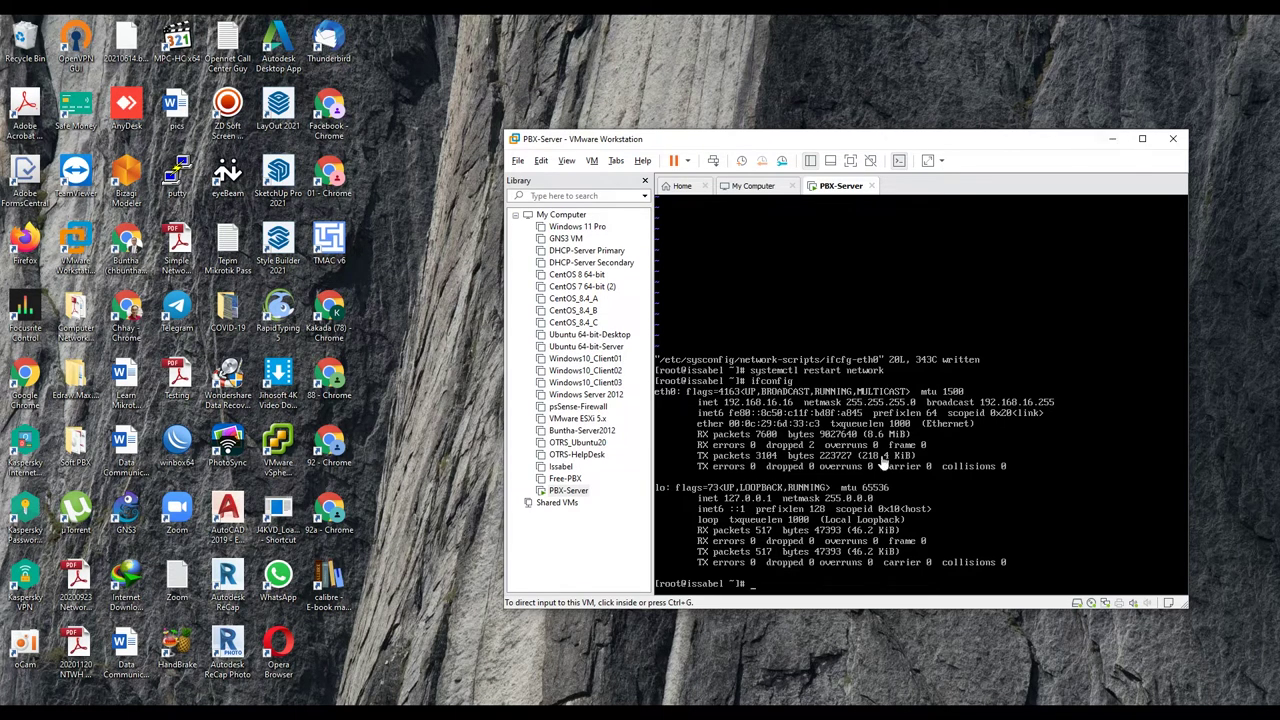
click(1112, 139)
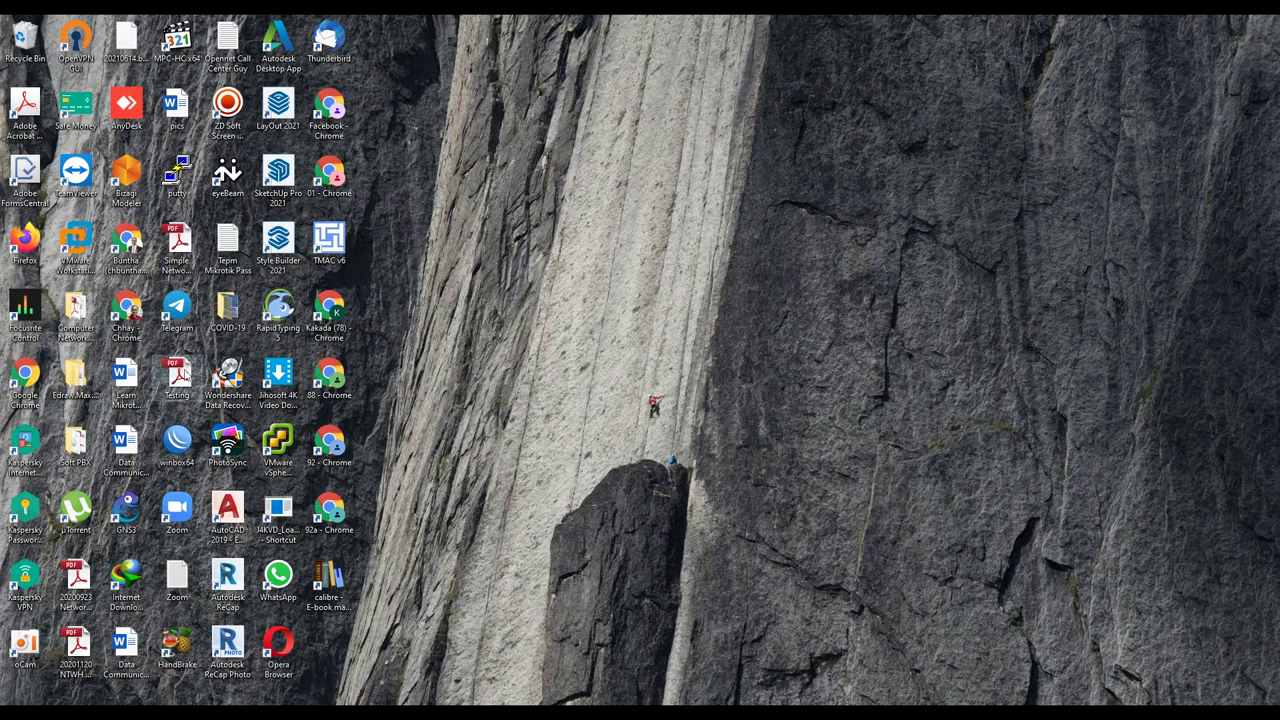
double_click(178, 176)
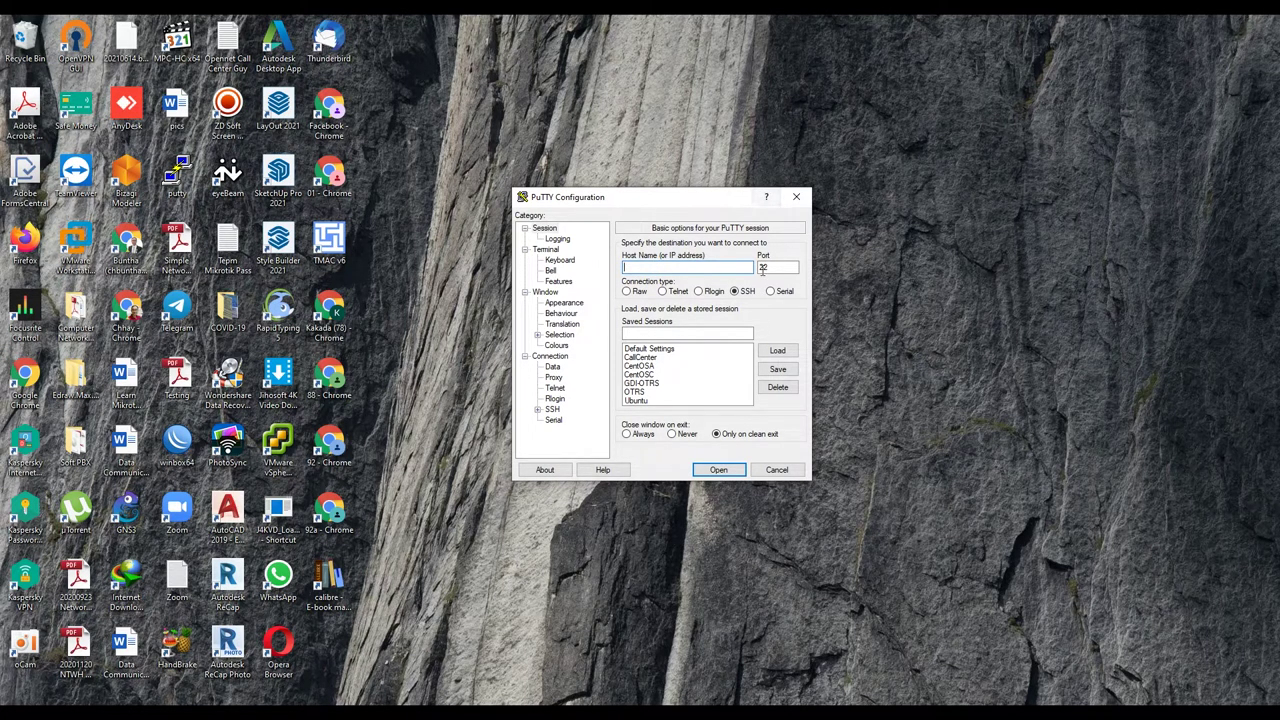
click(735, 291)
click(688, 267)
text(192.168.16.16)
key(Return)
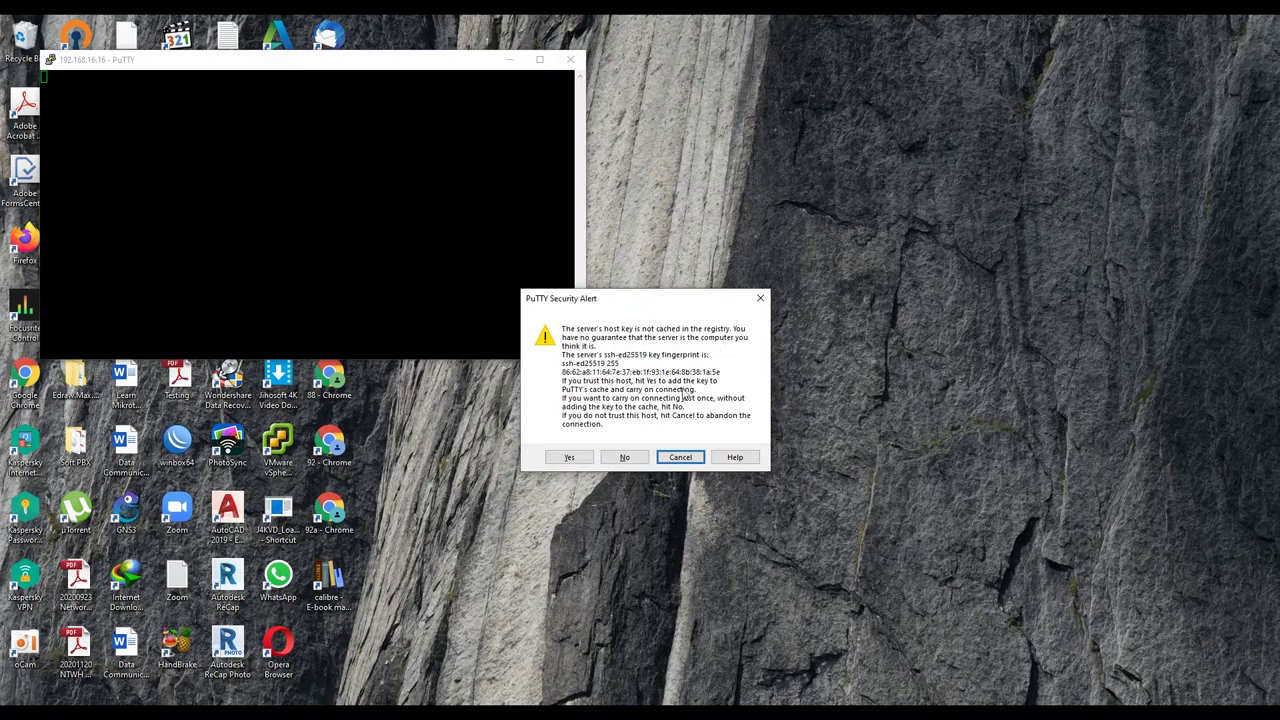
Step: Accept the host key, log in as root, then close the PuTTY session
click(570, 457)
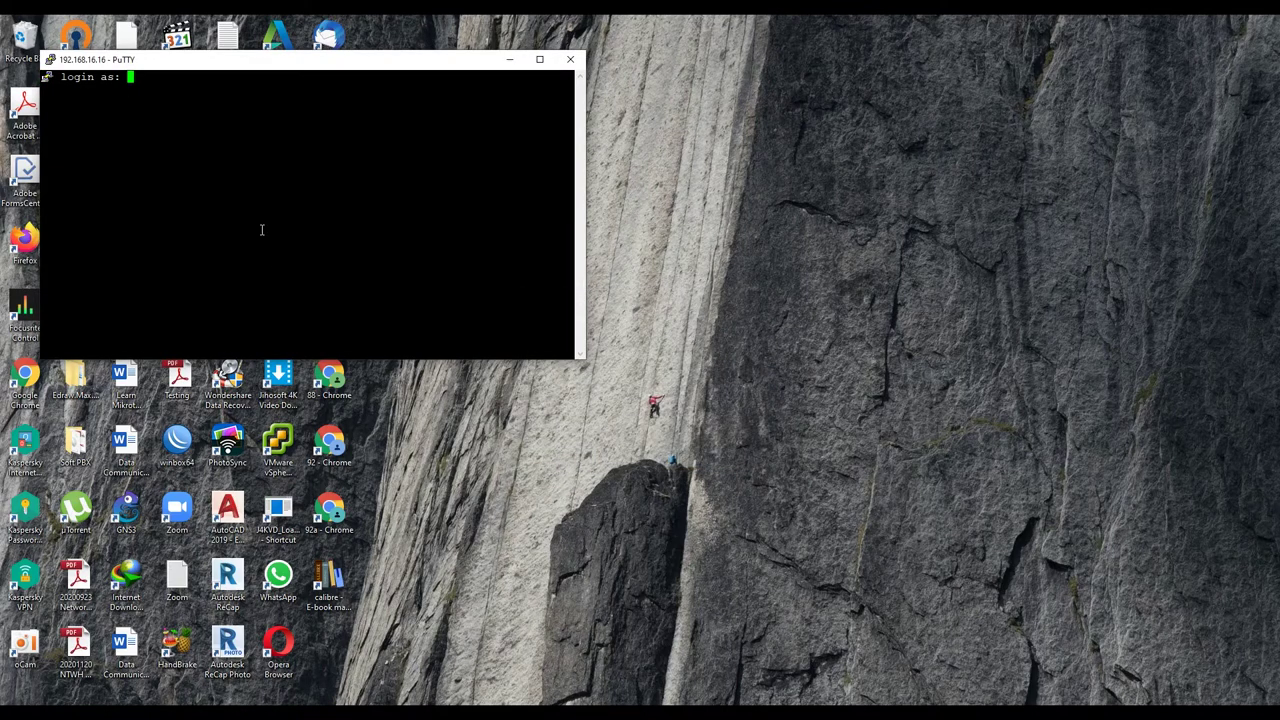
text(root)
key(Return)
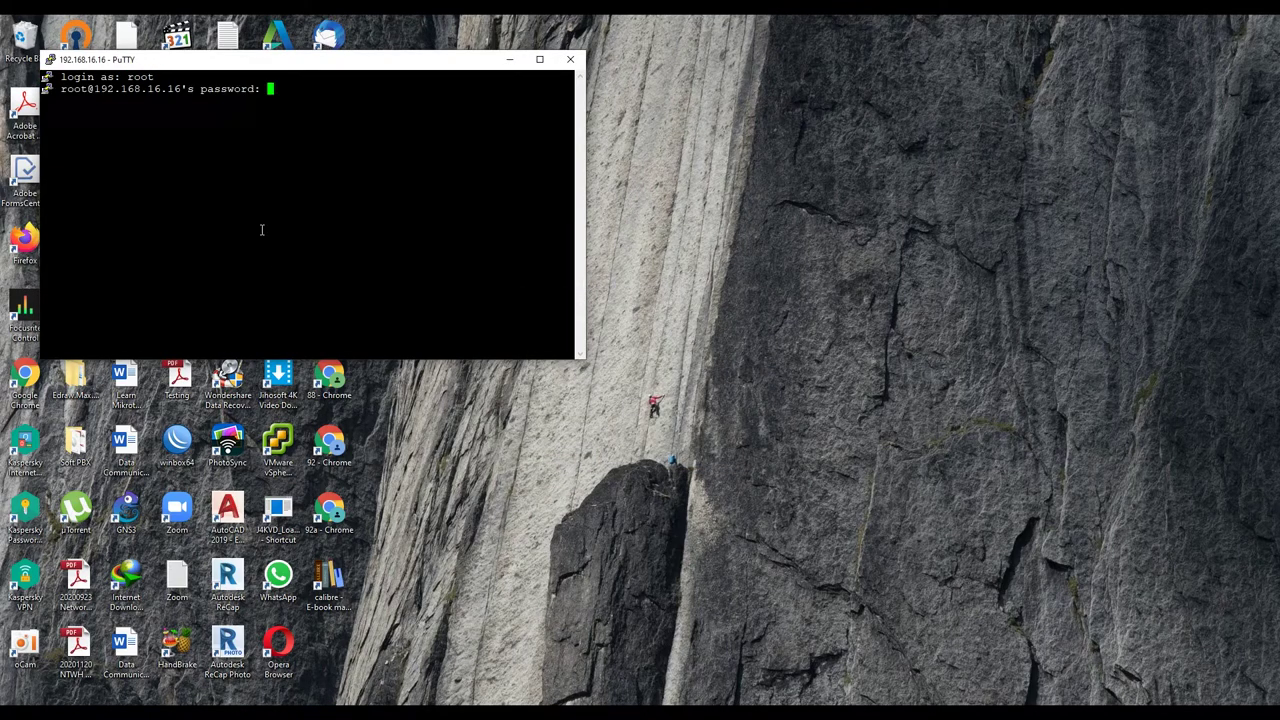
key(Return)
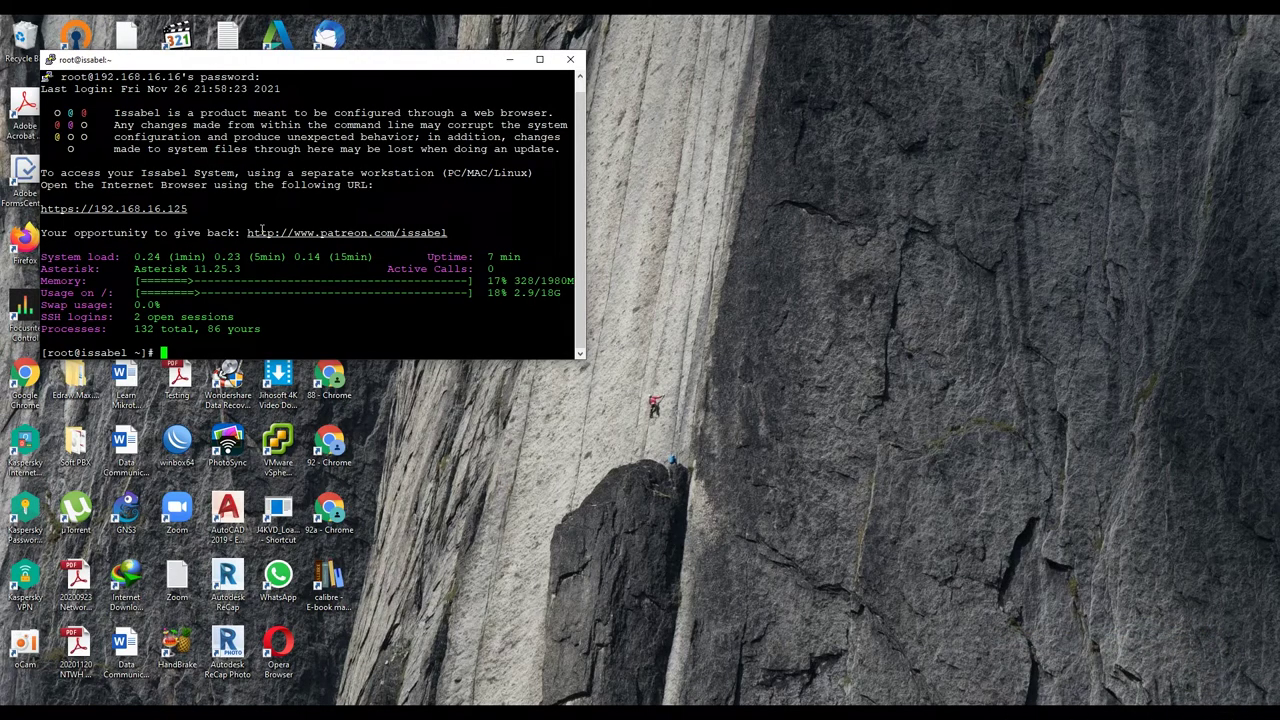
click(570, 60)
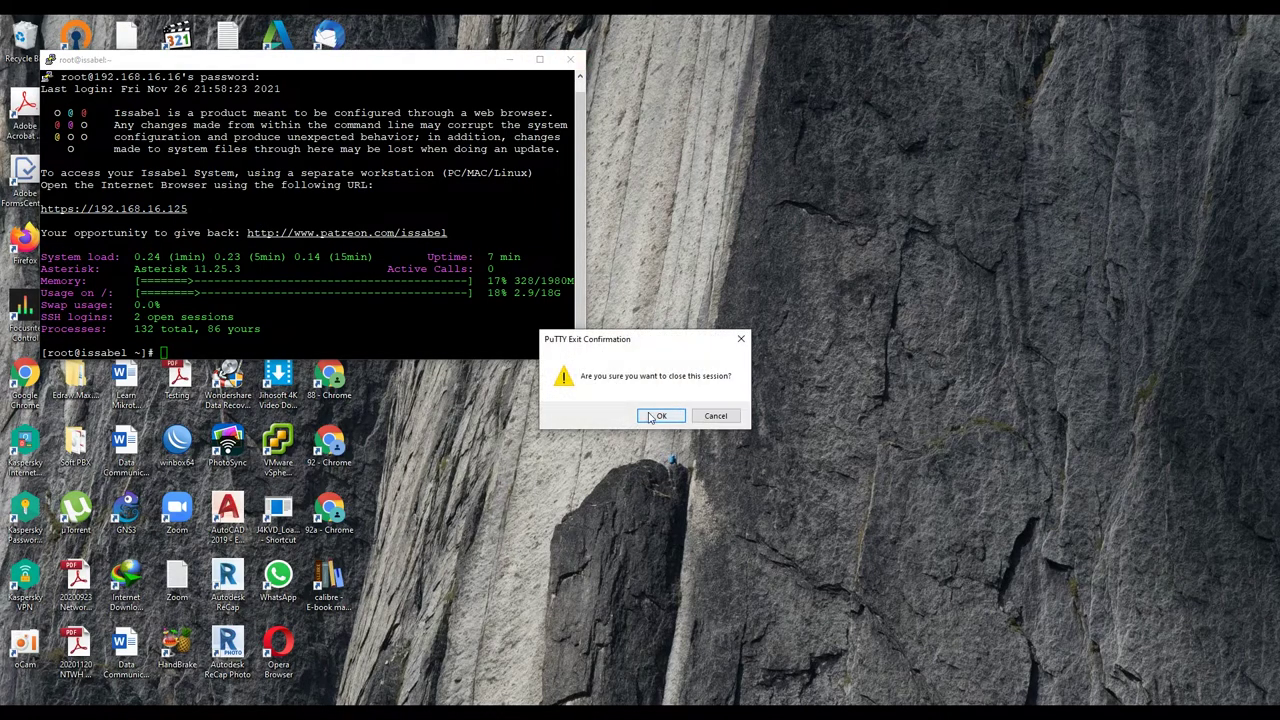
click(652, 413)
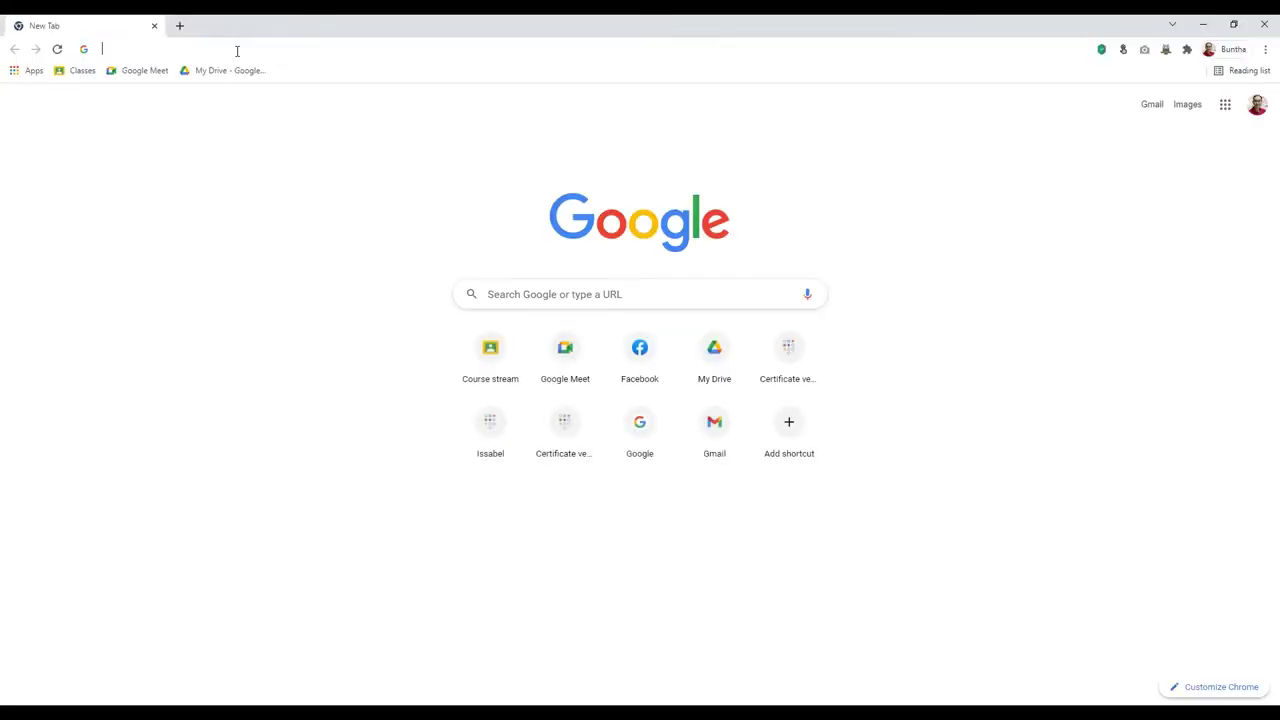
Step: Load 192.168.16.16 in Chrome and sign in to Issabel with the admin password
text(192.)
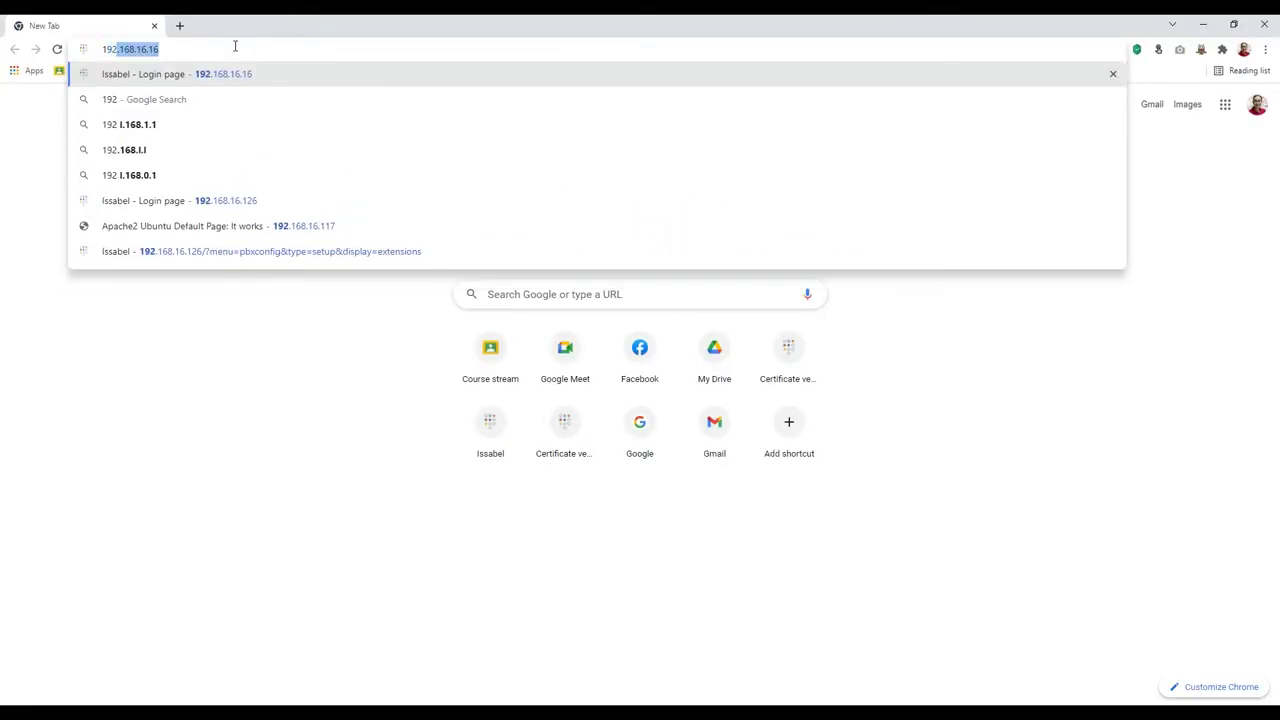
key(Right)
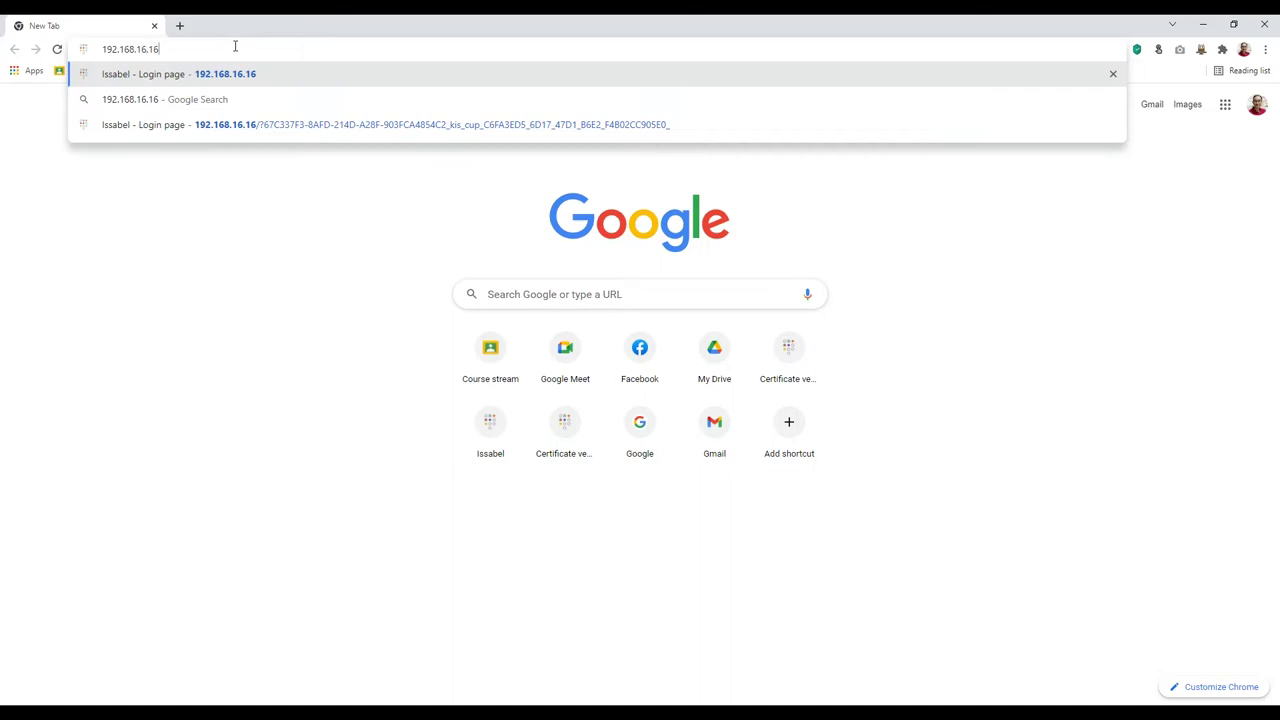
key(Return)
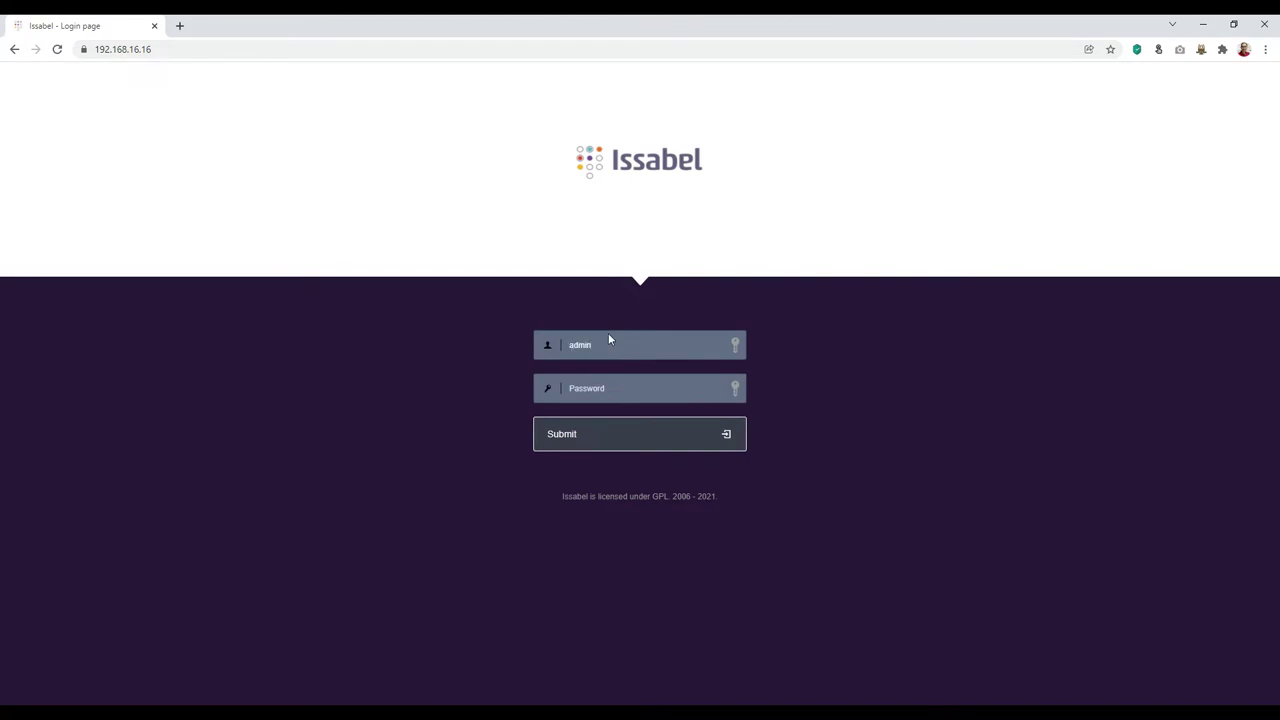
key(Tab)
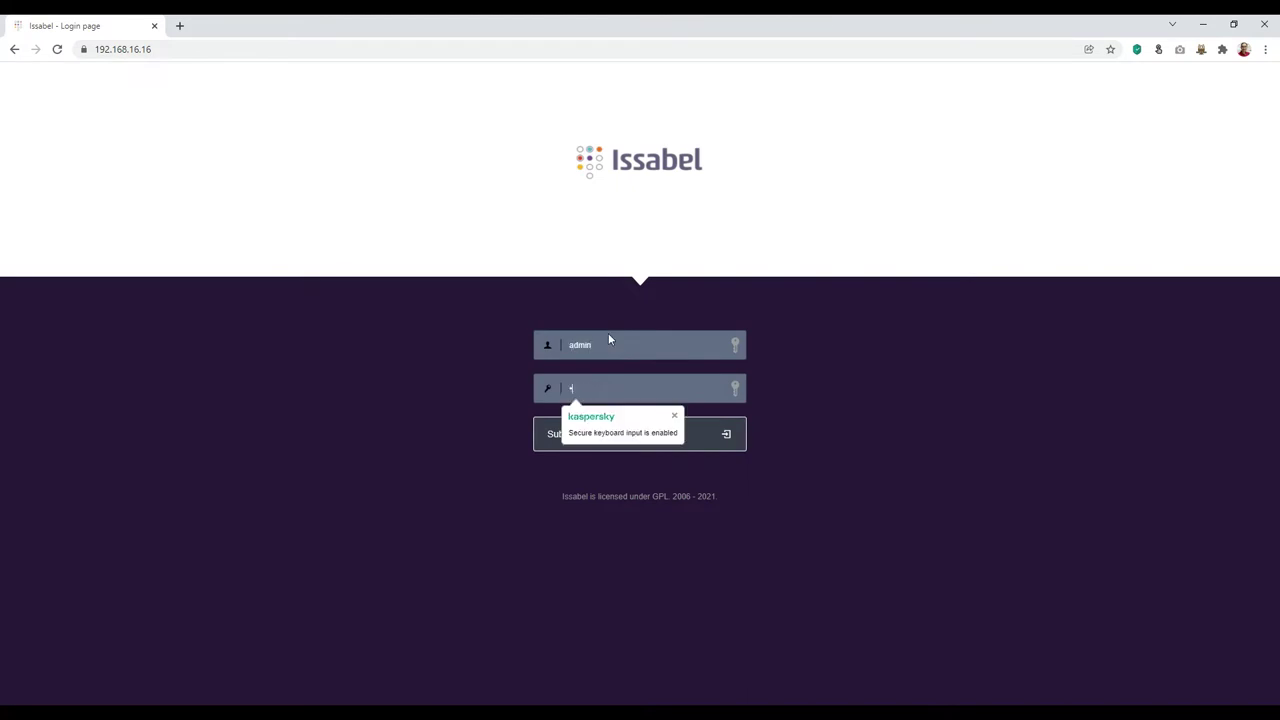
key(Return)
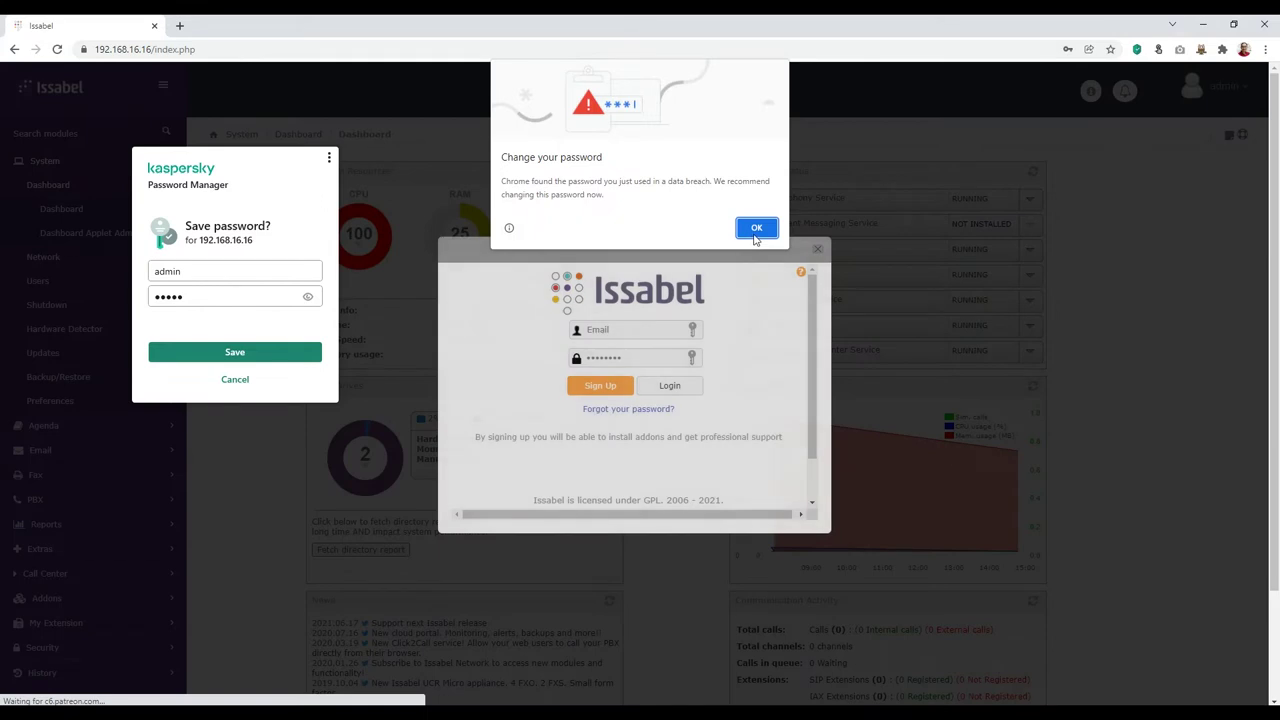
Step: Dismiss the breach warning, Kaspersky and Chrome save-password prompts, and the Issabel sign-up popup
click(756, 232)
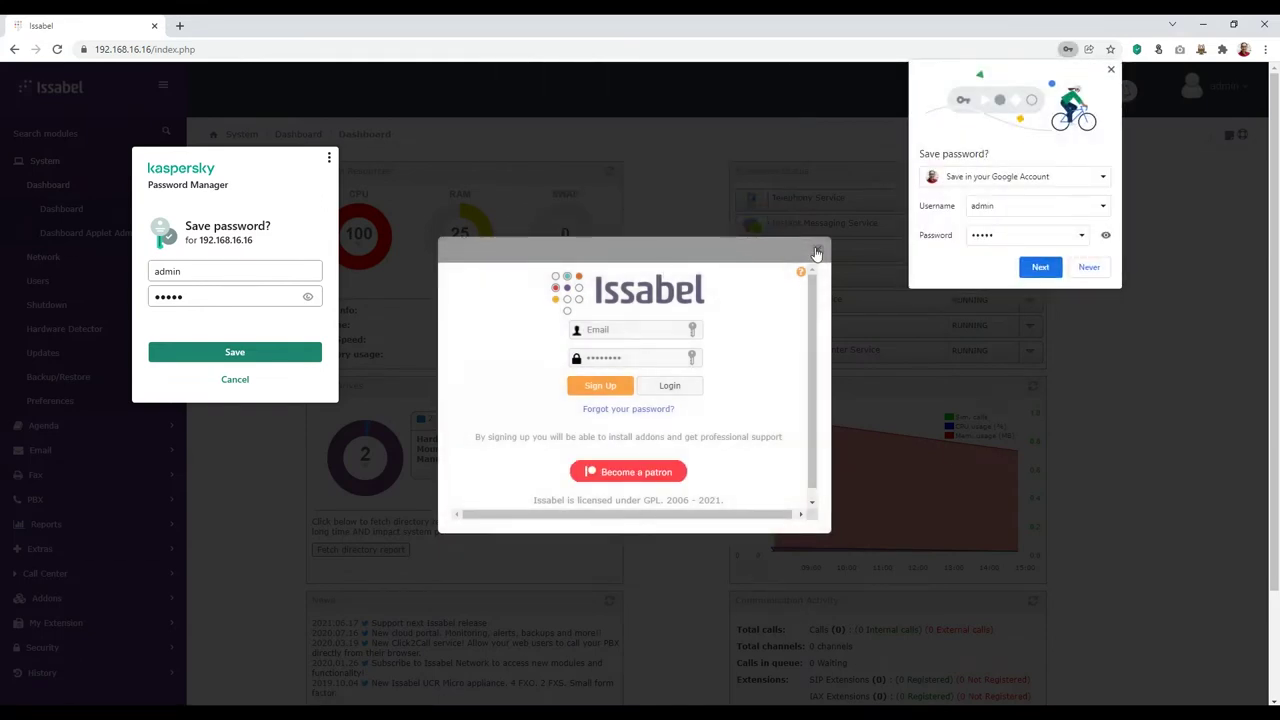
click(235, 379)
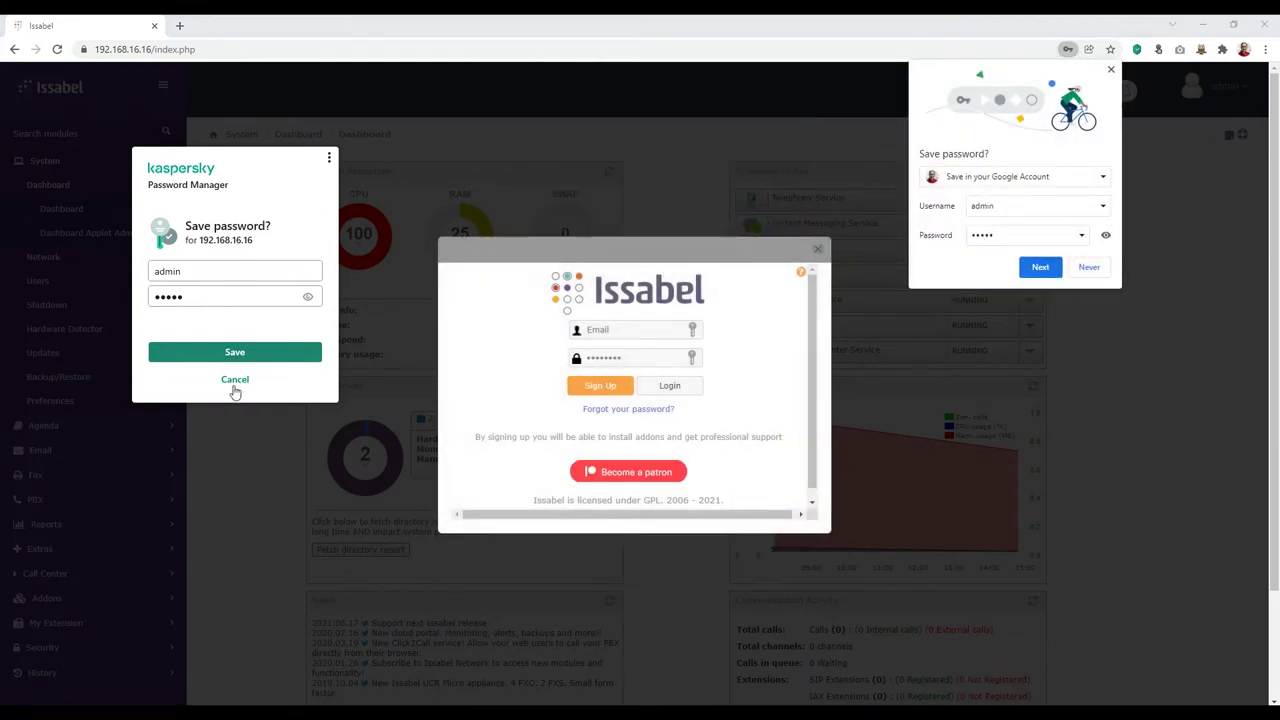
click(822, 247)
click(1089, 267)
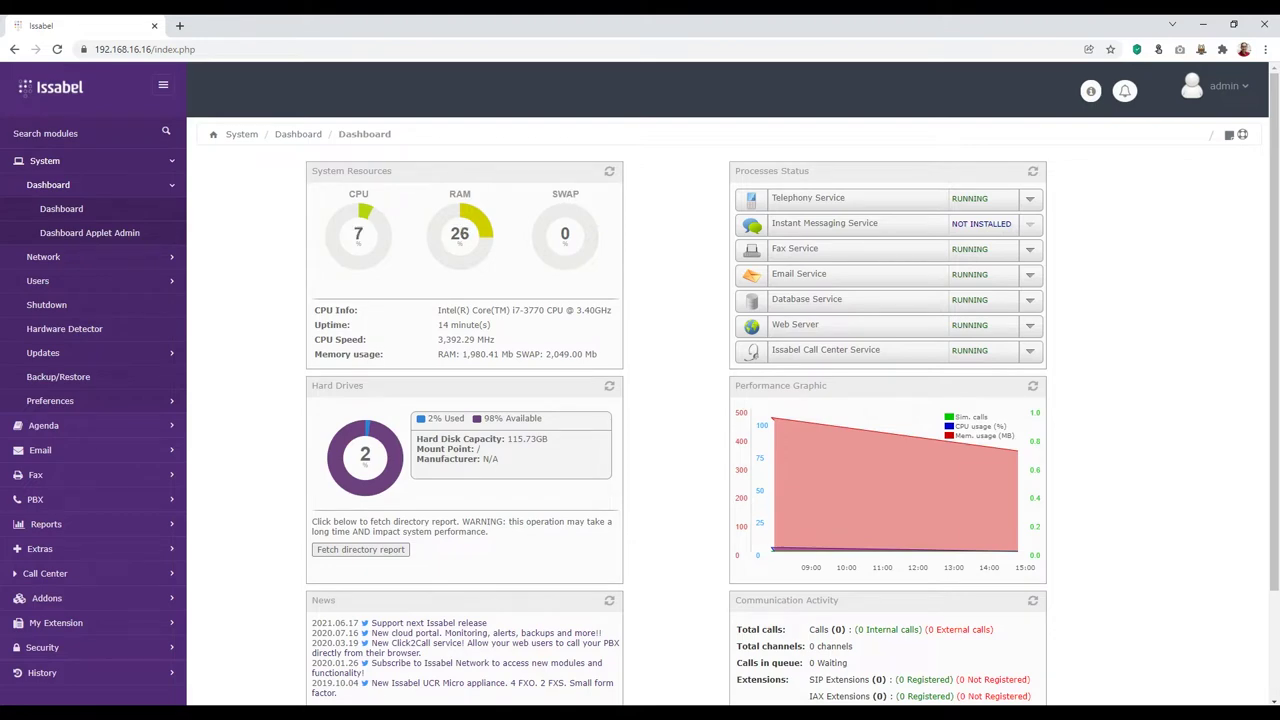
click(769, 640)
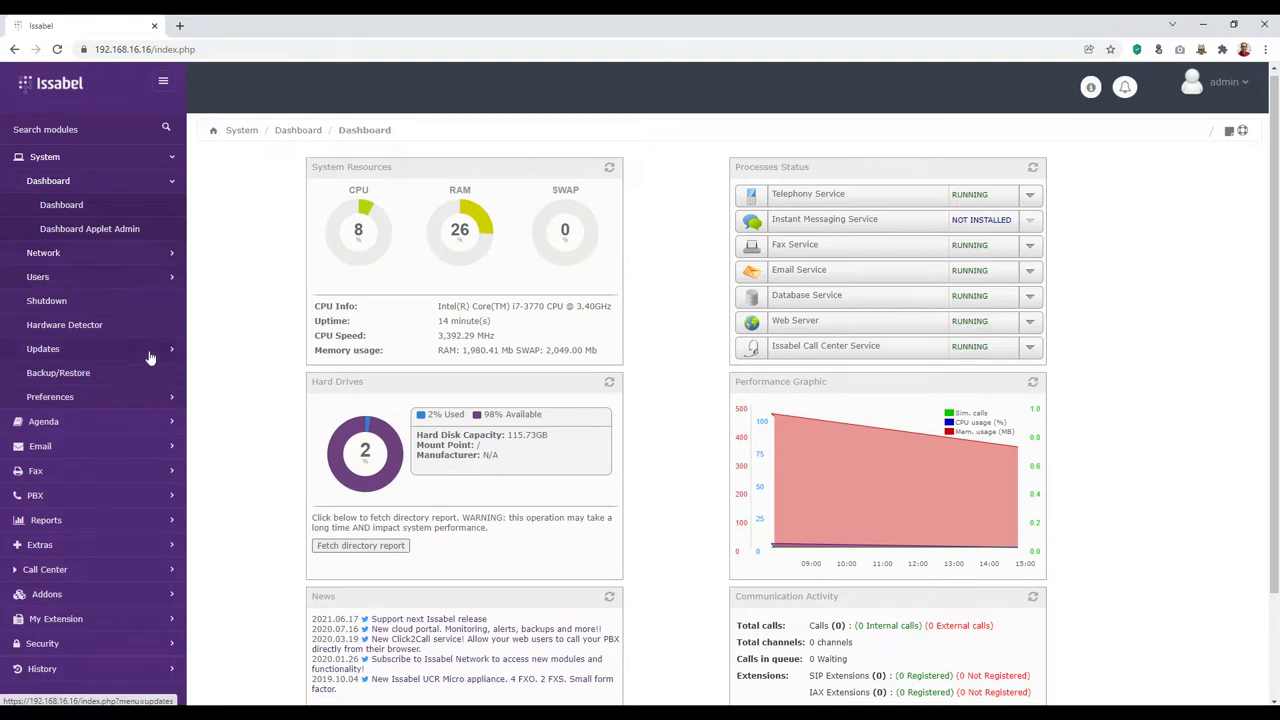
Step: Go to PBX > PBX Configuration > Extensions and choose Generic SIP Device
scroll(150, 320, down, 2)
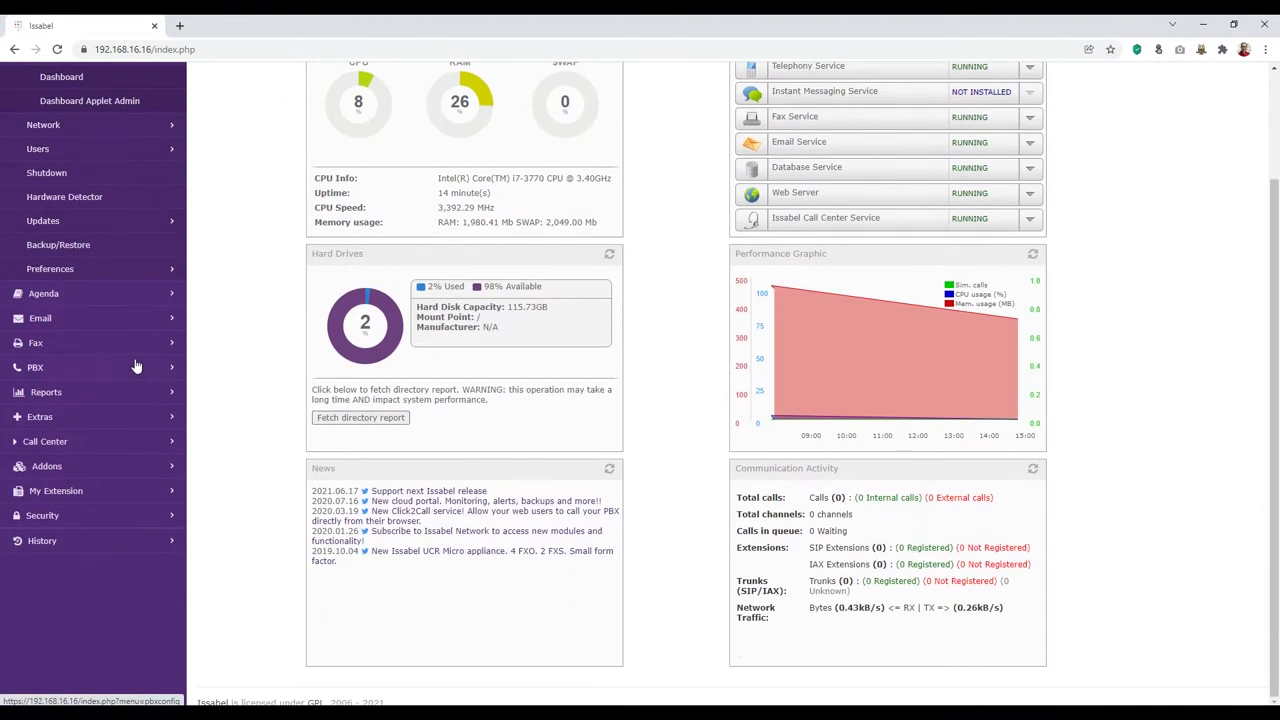
click(38, 367)
scroll(113, 229, up, 1)
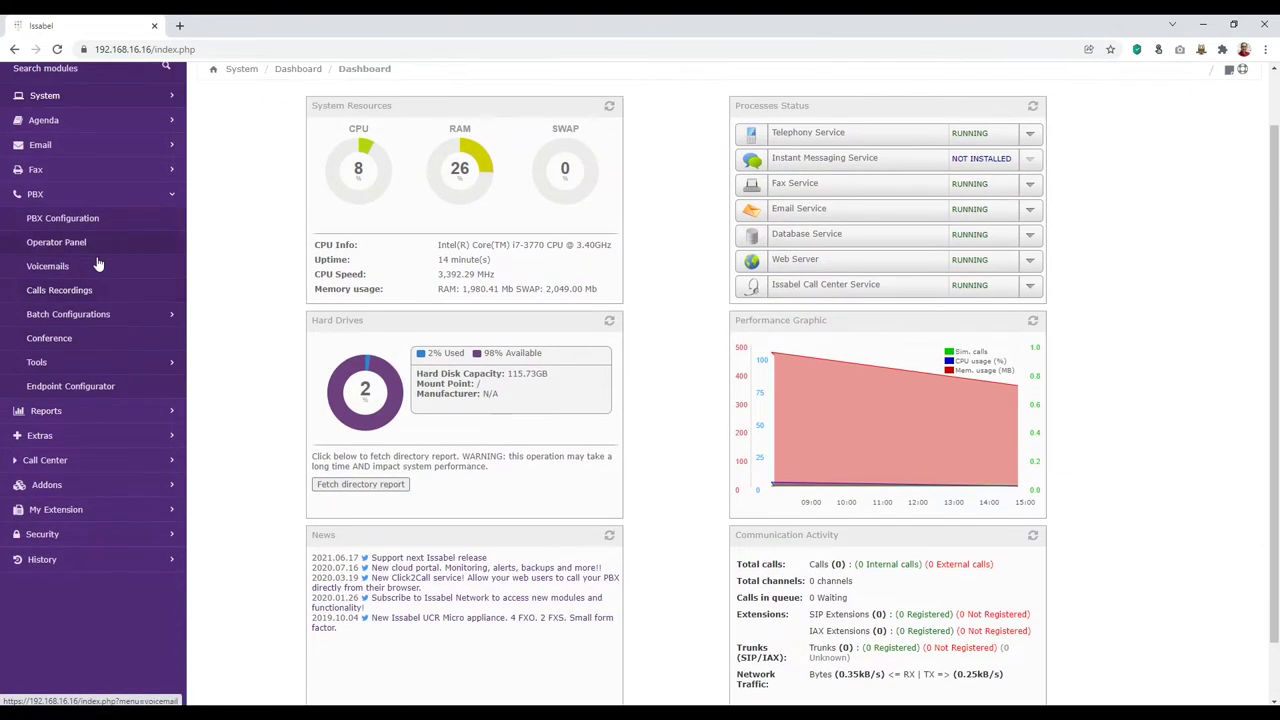
click(93, 221)
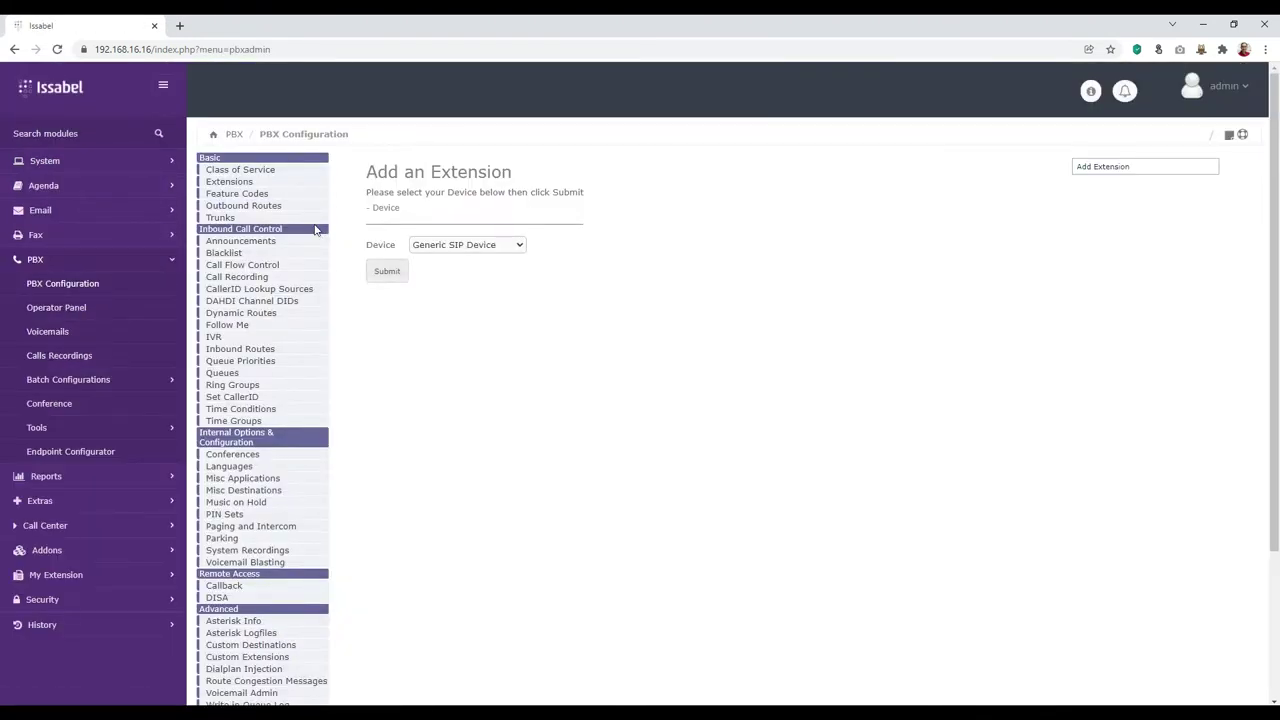
click(239, 186)
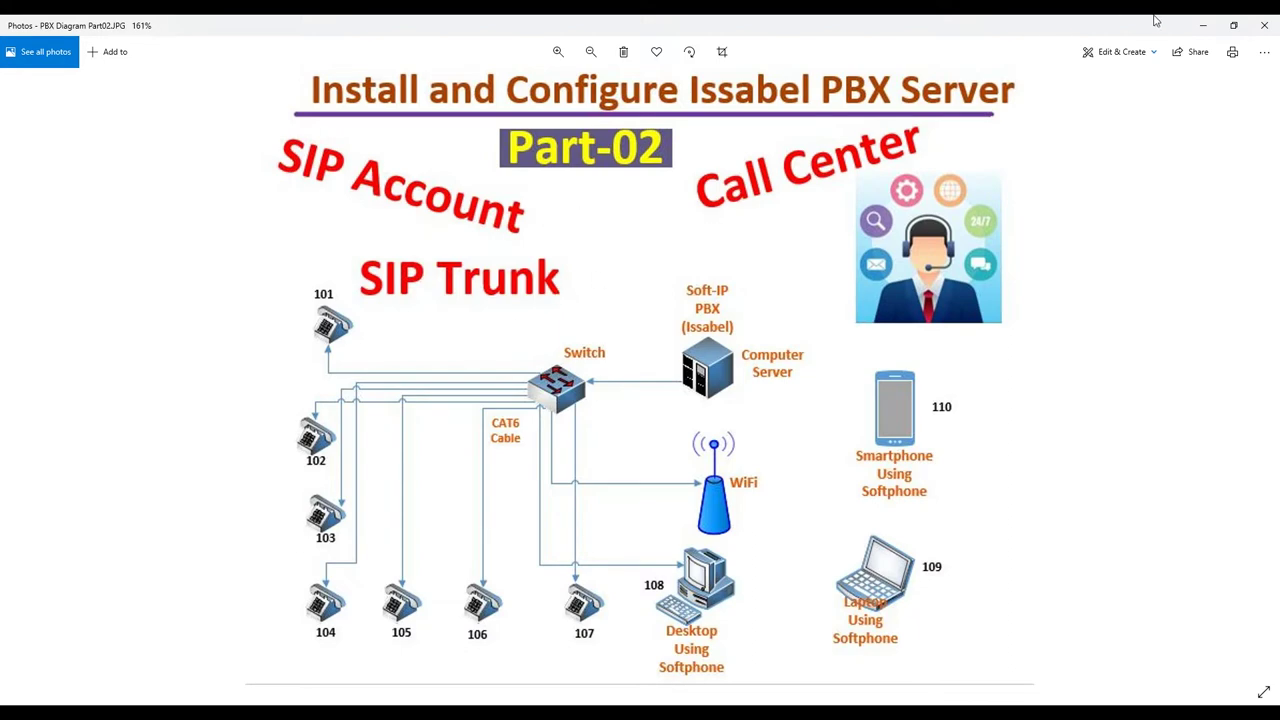
click(1203, 25)
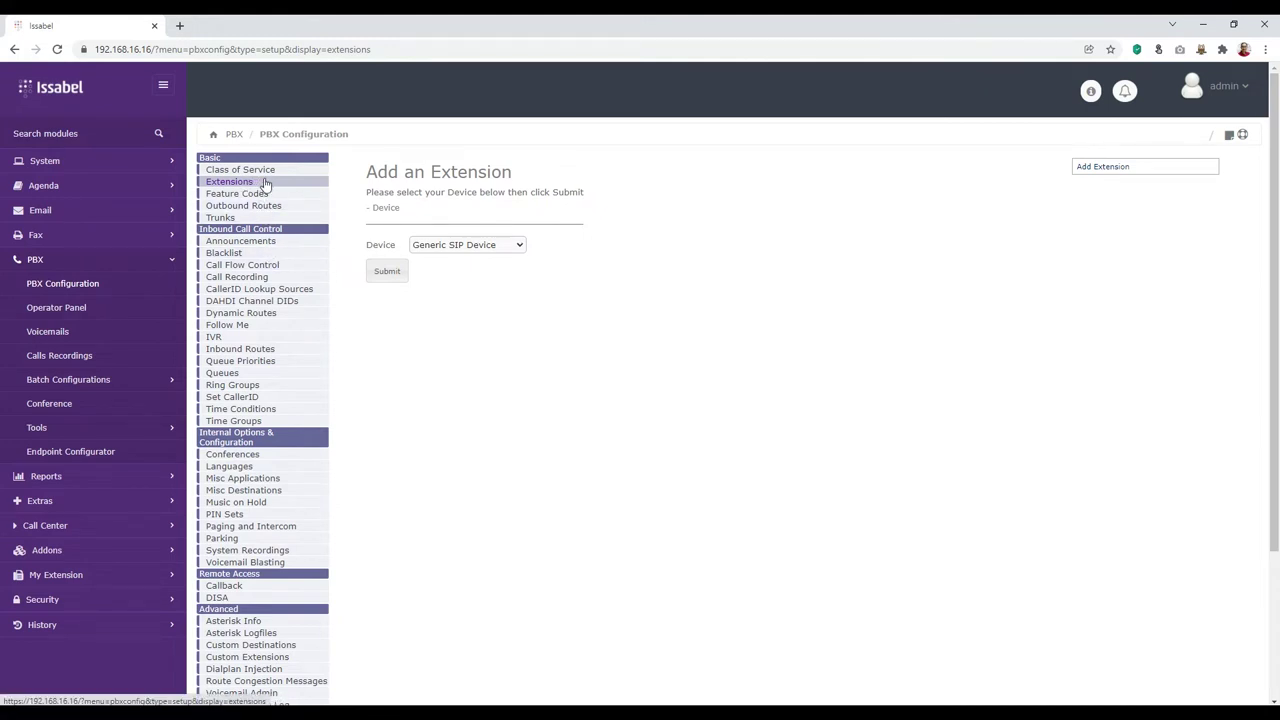
click(392, 275)
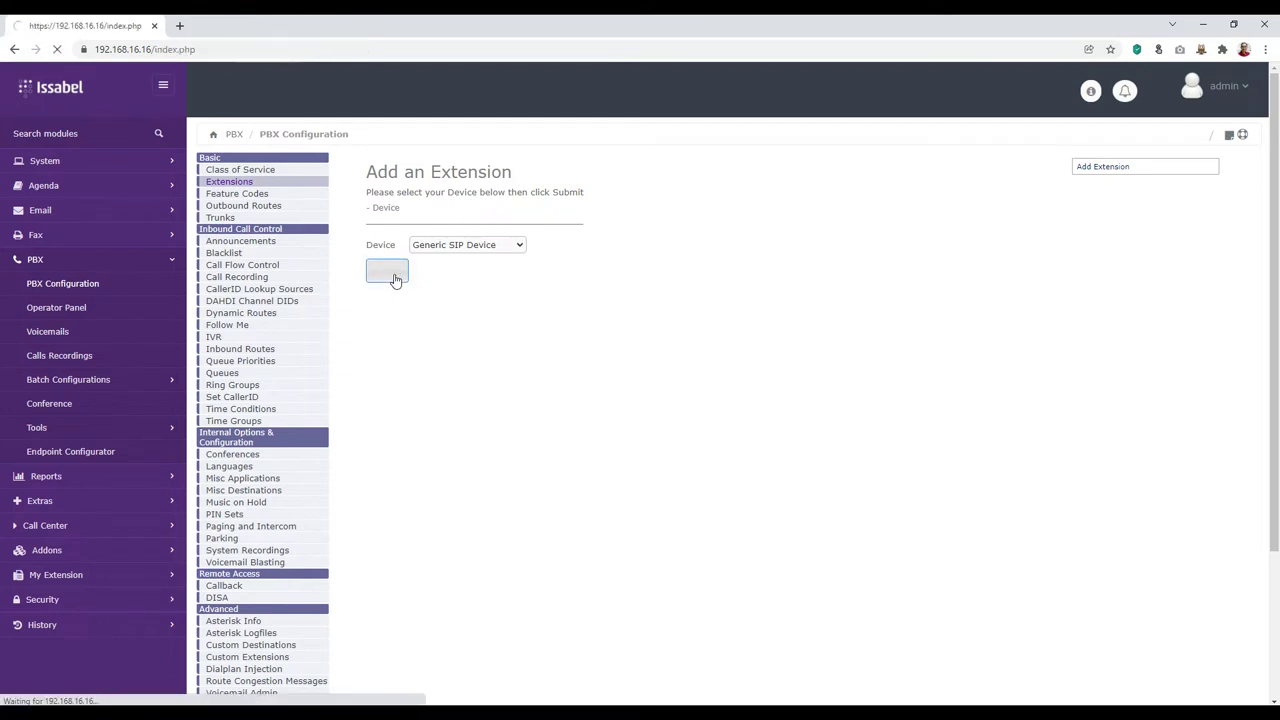
click(230, 183)
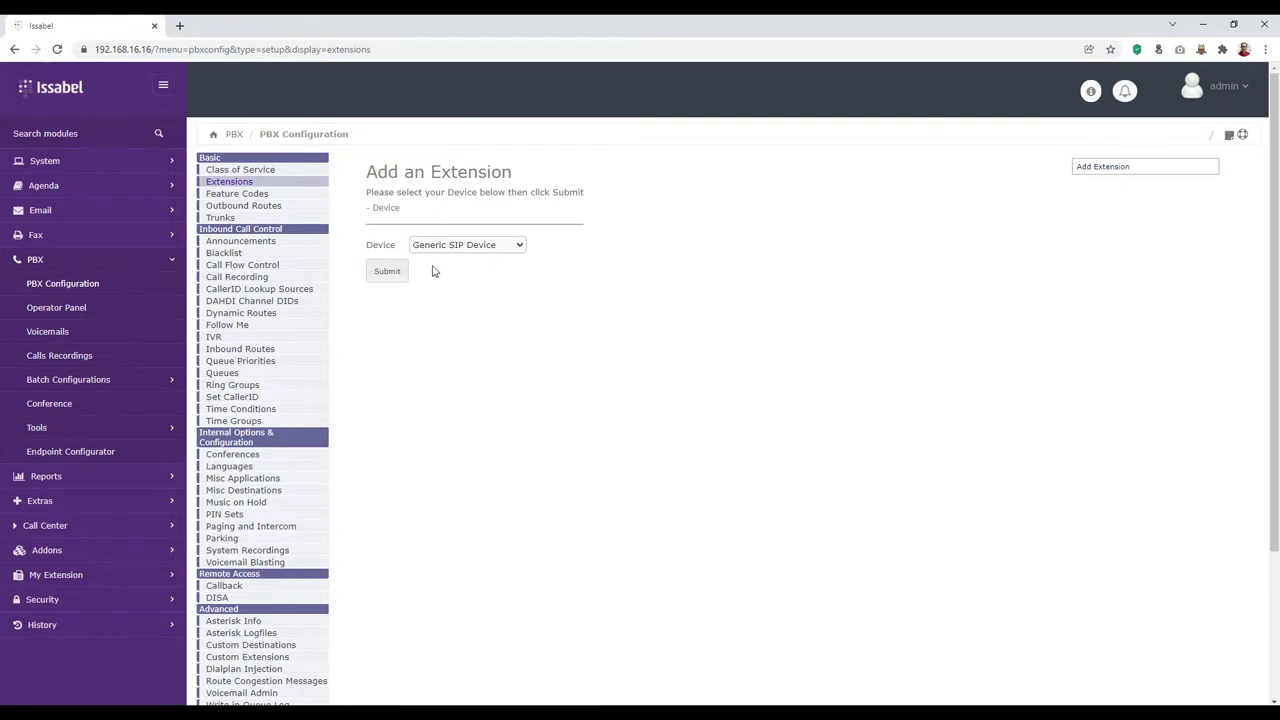
Step: Enter User Extension 101 and the user's display name in the new SIP form
click(388, 274)
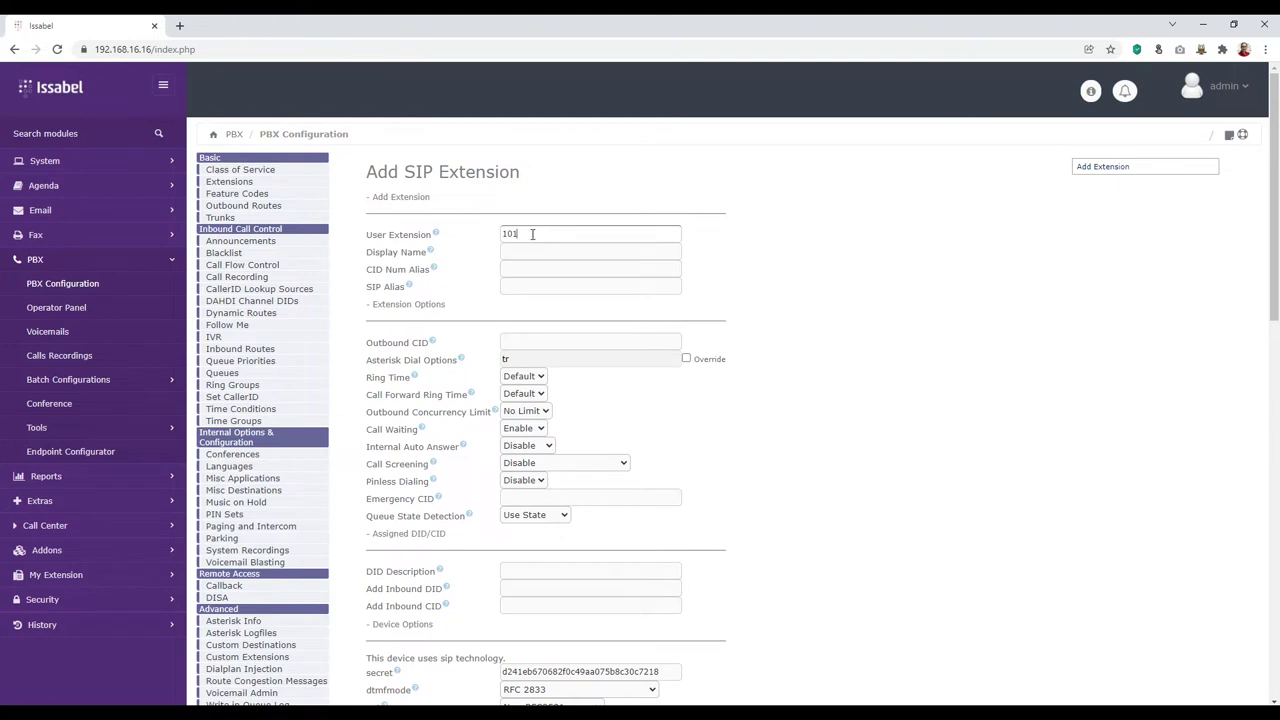
click(537, 253)
text(Buntha)
click(555, 256)
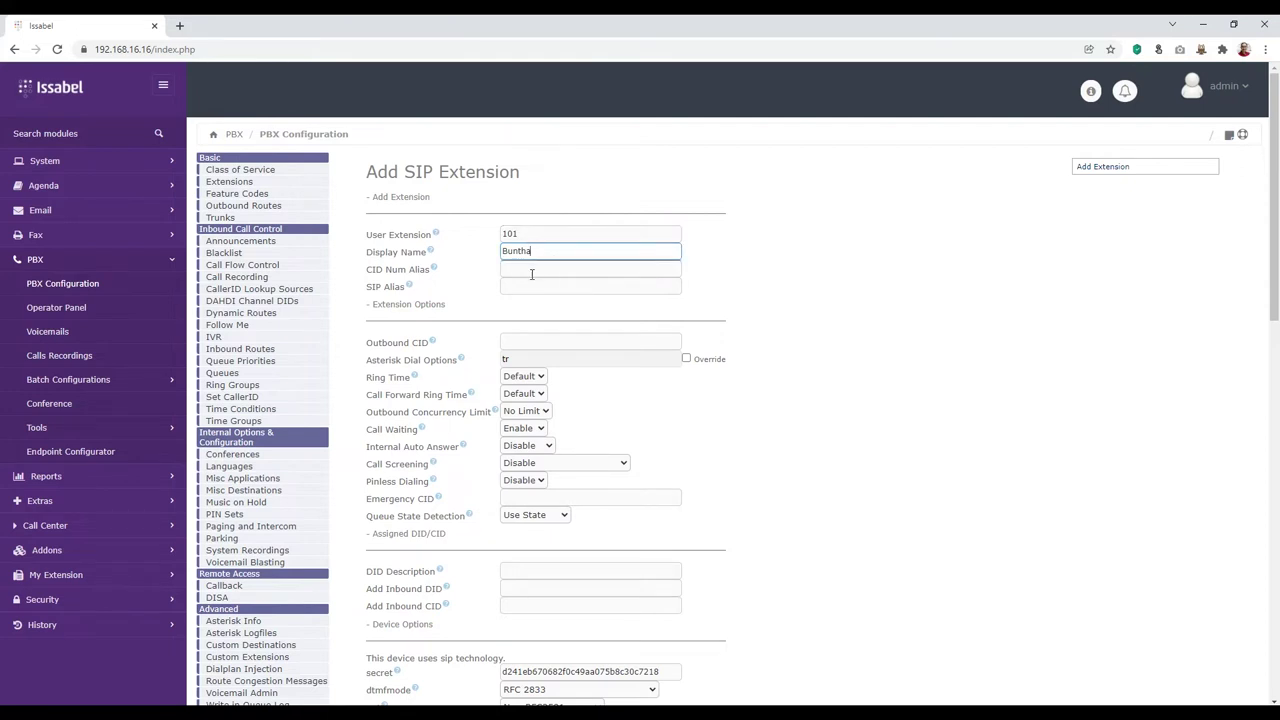
scroll(589, 384, down, 2)
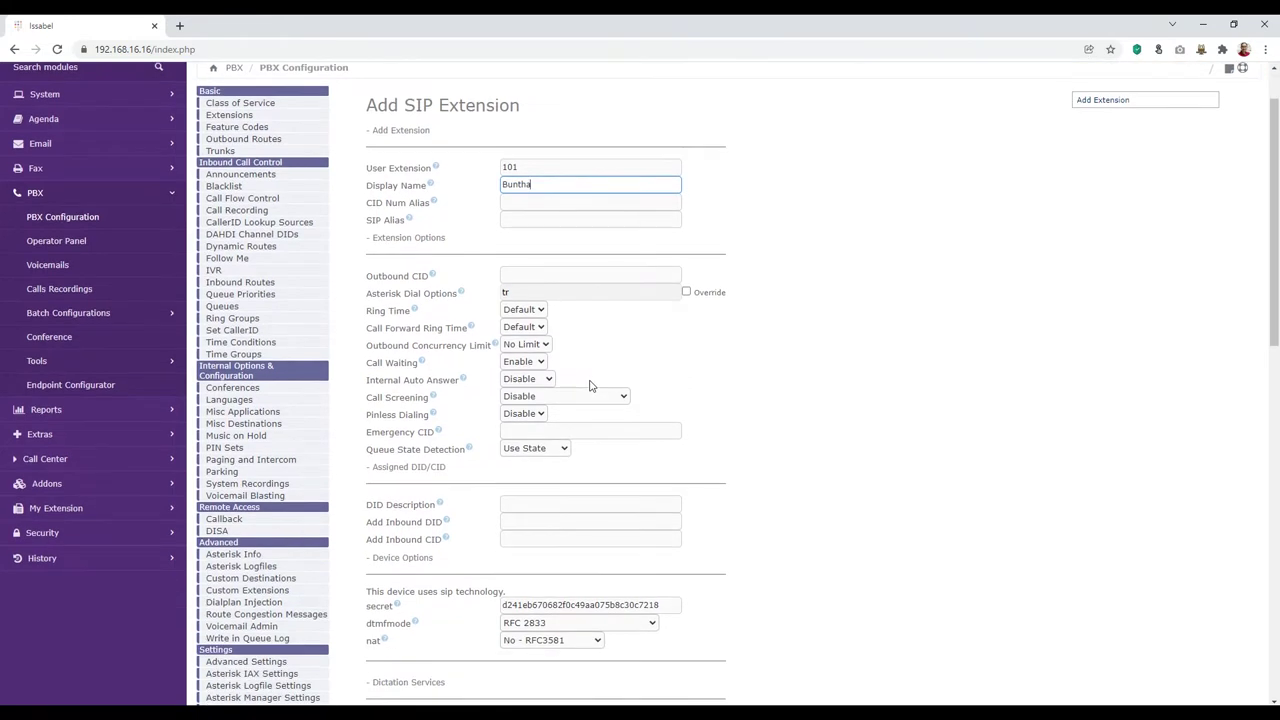
scroll(590, 380, up, 1)
click(522, 168)
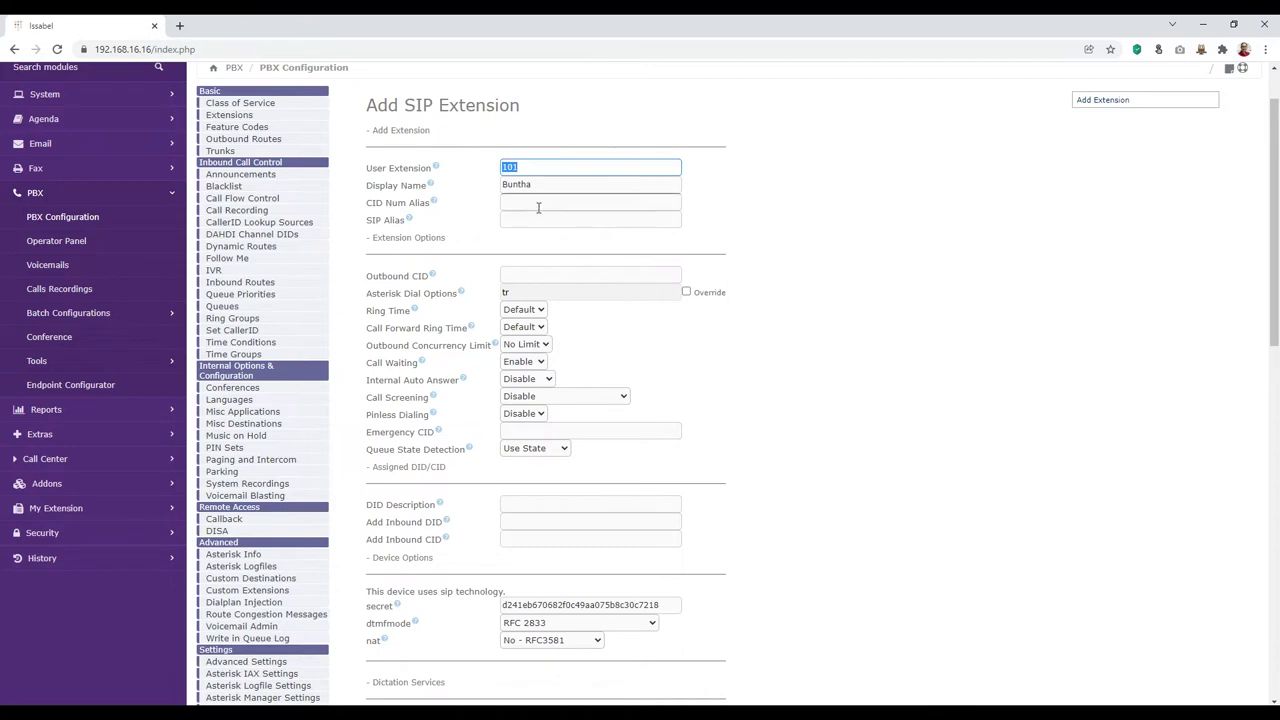
key(Tab)
Step: Replace the generated secret with a custom password and submit extension 101
scroll(511, 255, down, 3)
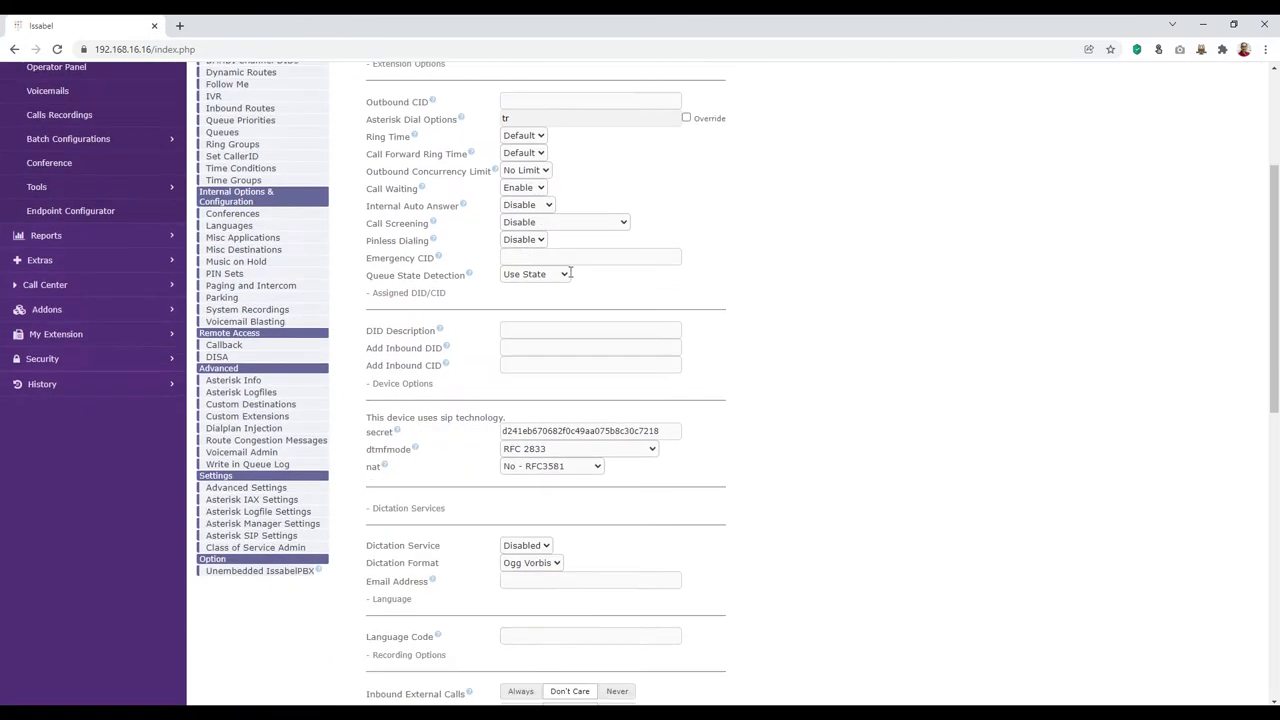
drag(665, 276, 432, 276)
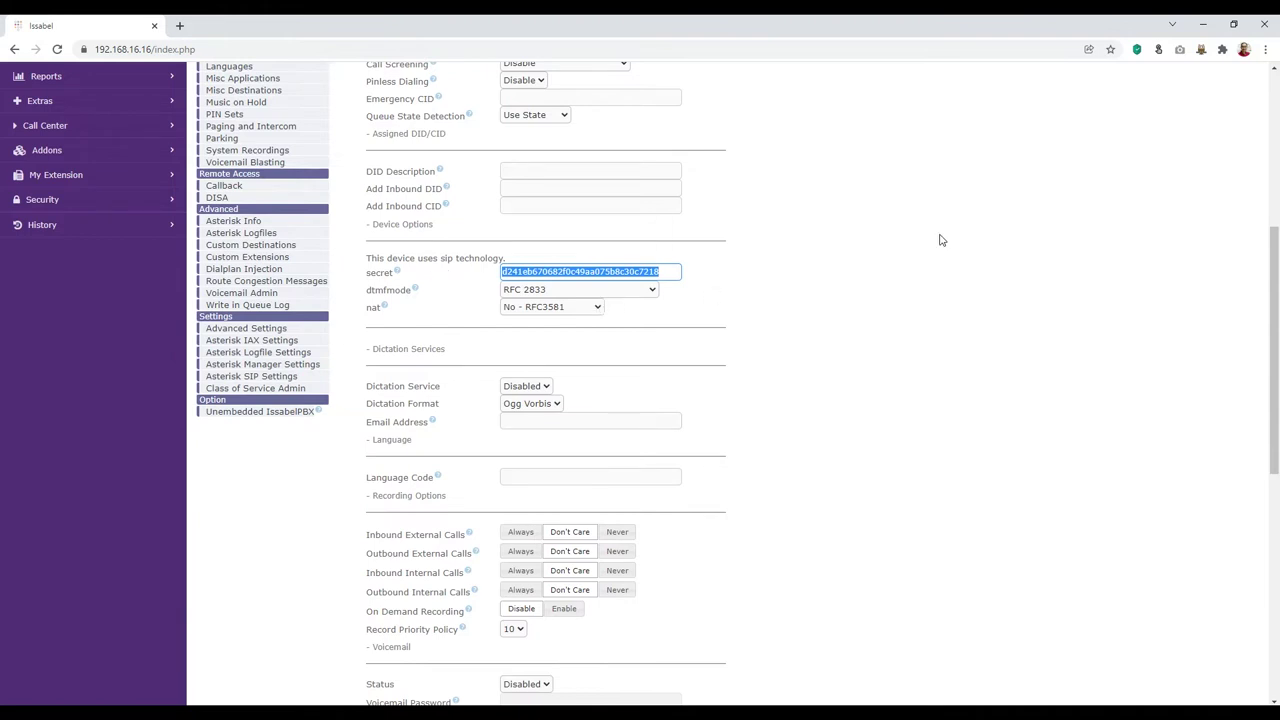
key(BackSpace)
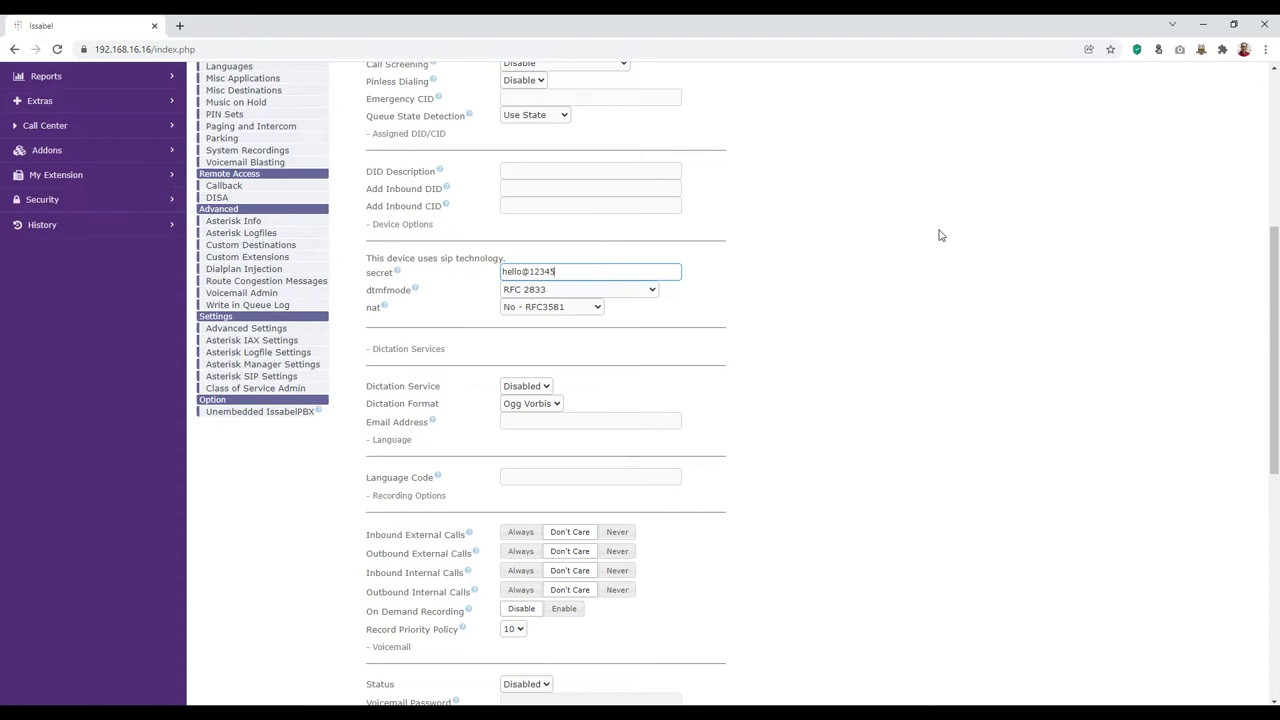
scroll(667, 413, down, 3)
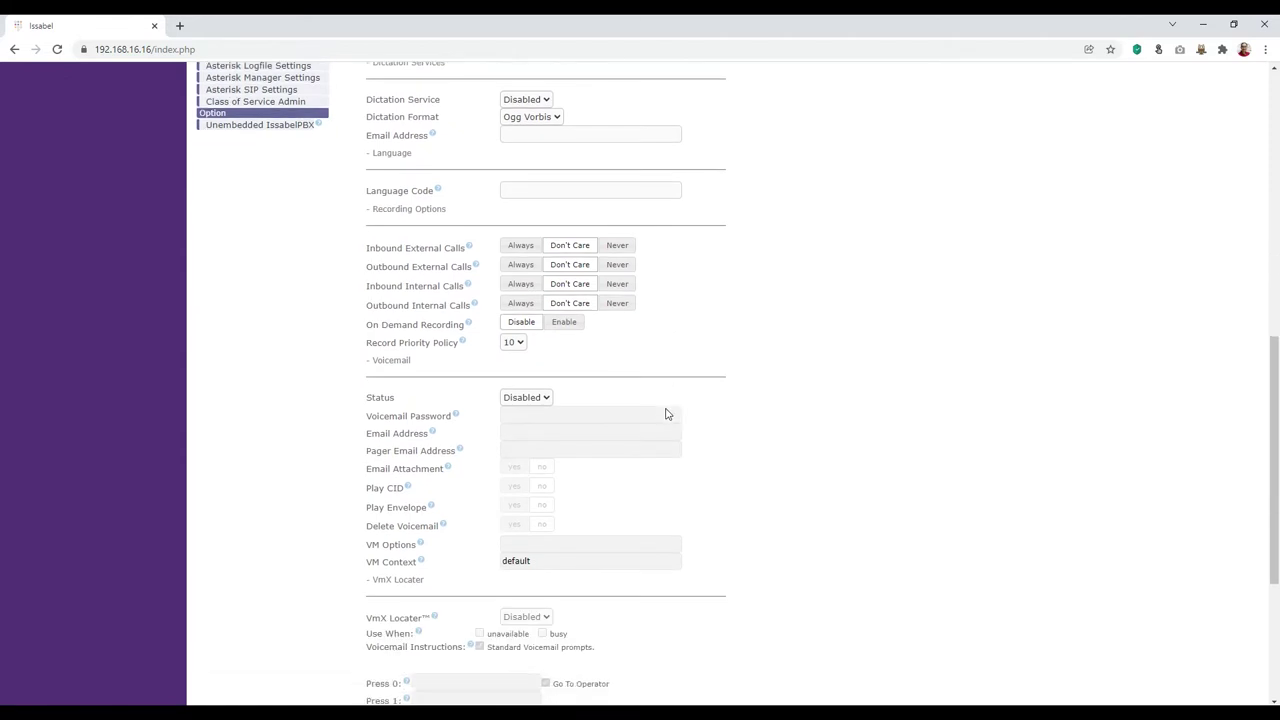
scroll(667, 413, down, 3)
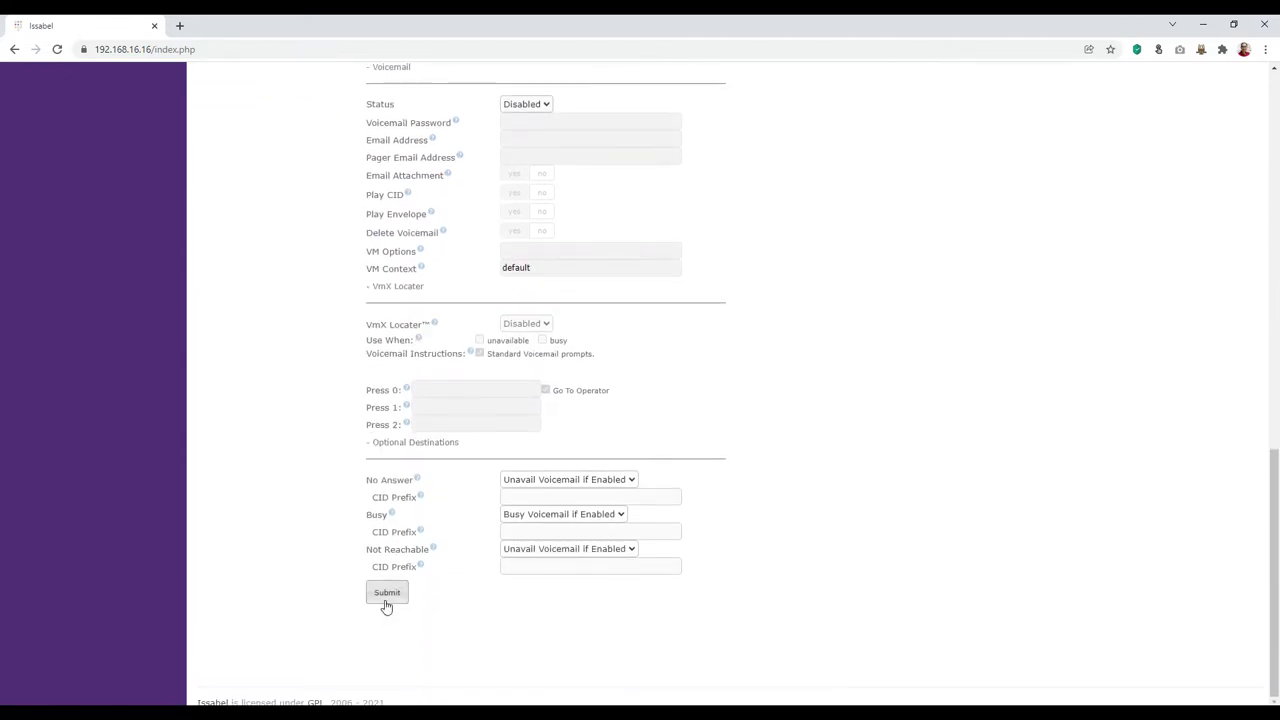
click(387, 596)
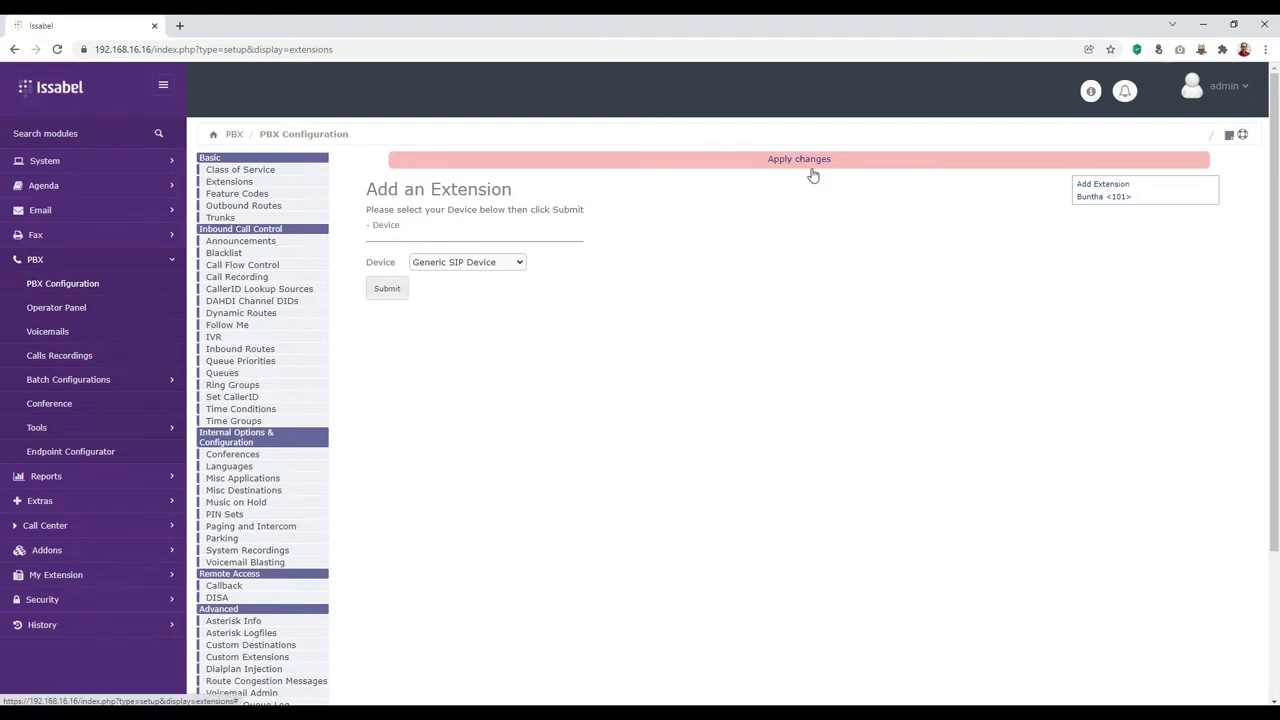
Step: Start a new Generic SIP extension and enter 102 as the User Extension
click(394, 296)
click(544, 249)
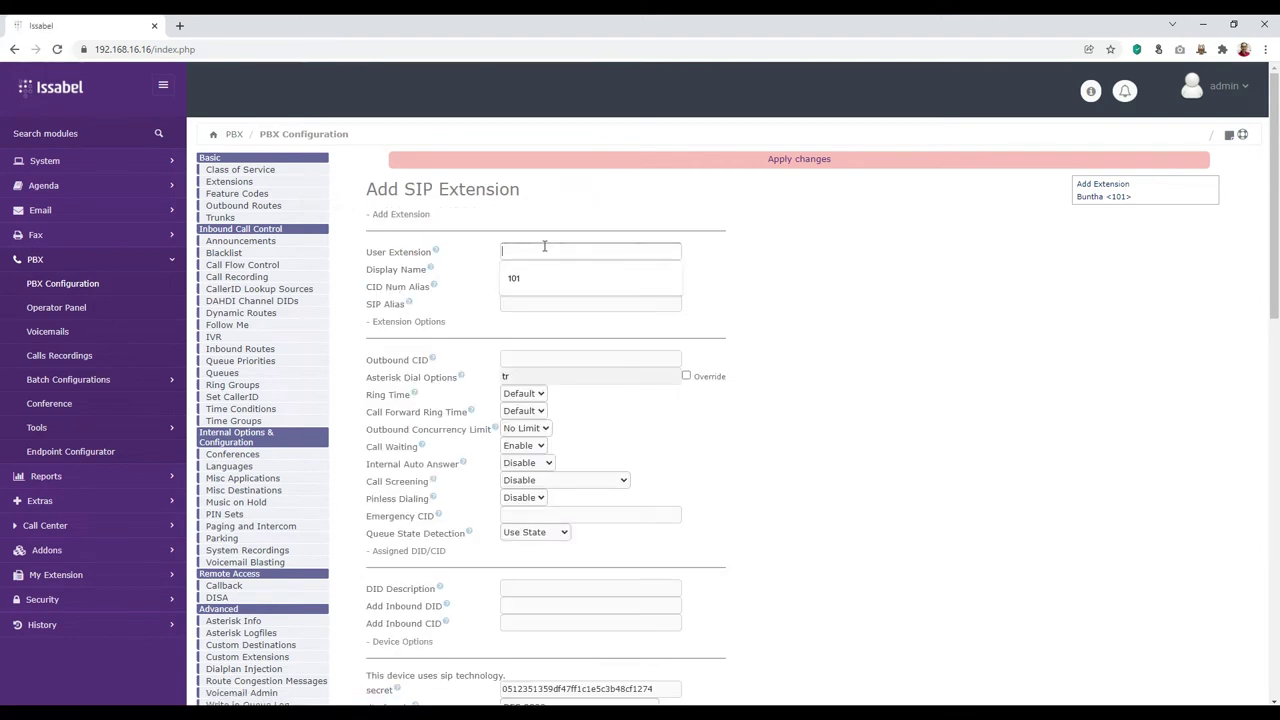
text(102)
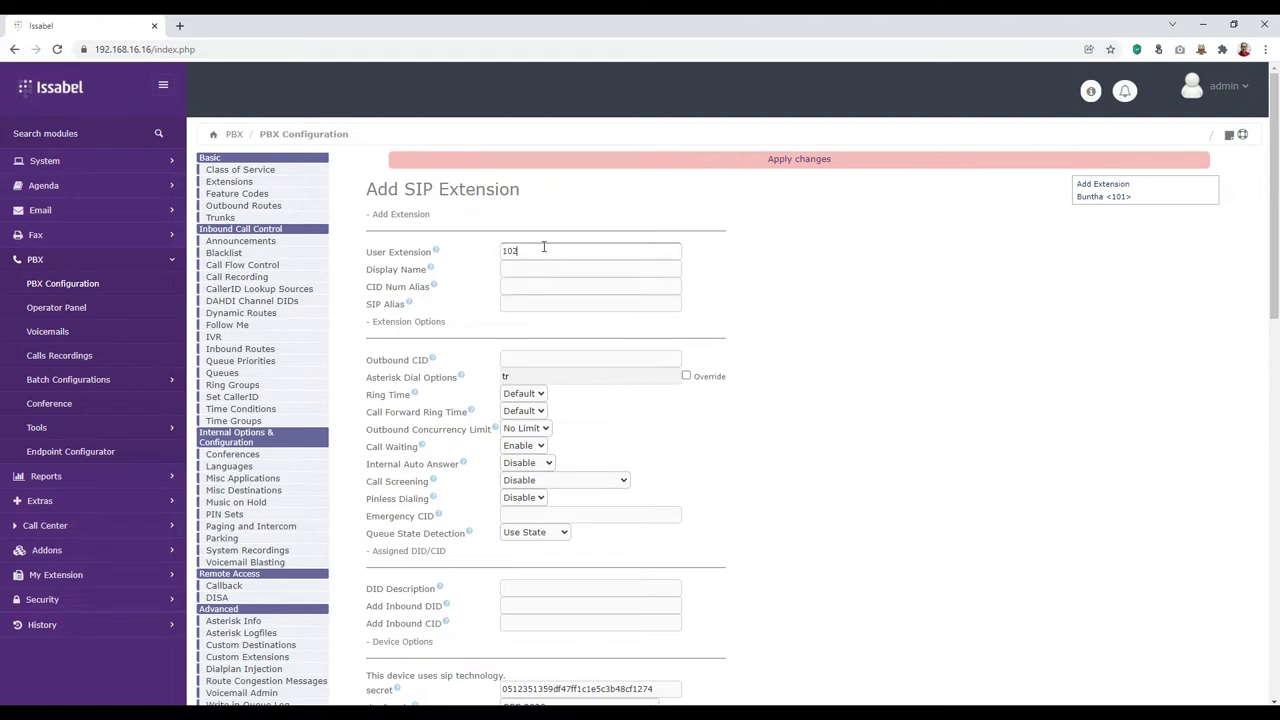
key(Tab)
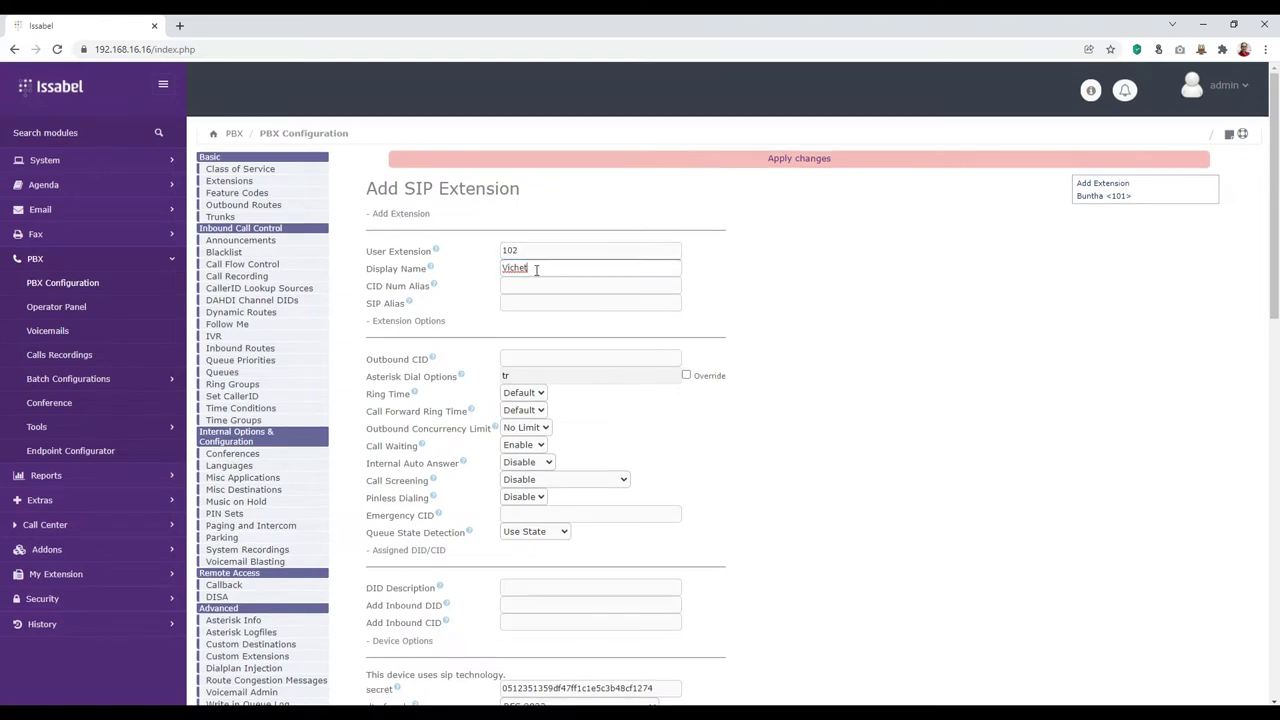
scroll(540, 290, down, 5)
Step: Set the secret to the previously used password from autofill and submit extension 102
drag(651, 224, 413, 221)
text(H)
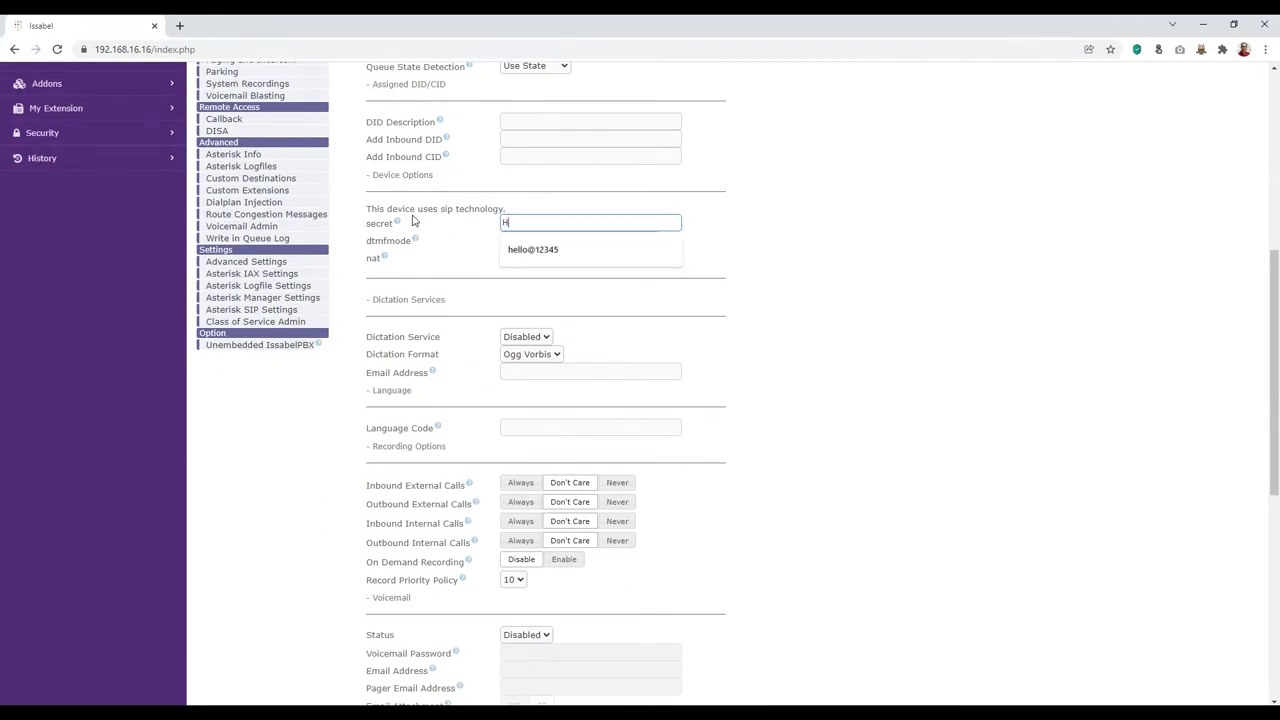
key(Down)
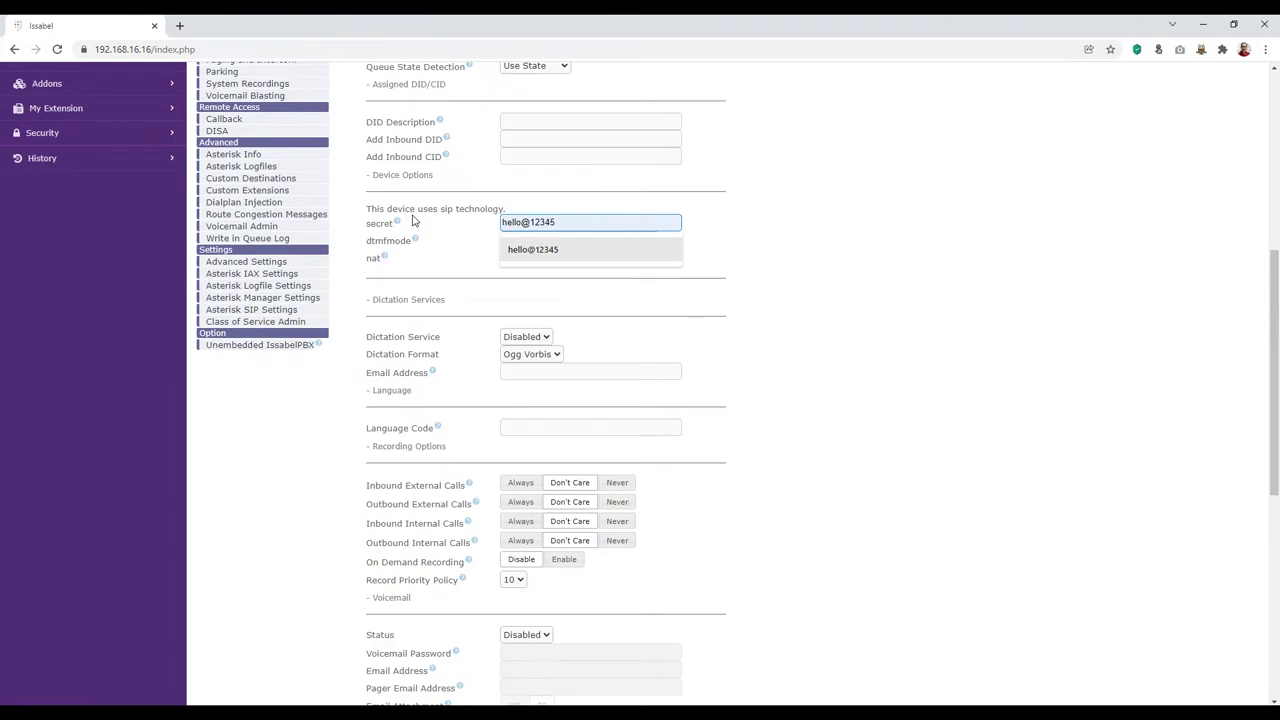
click(551, 251)
scroll(610, 420, down, 4)
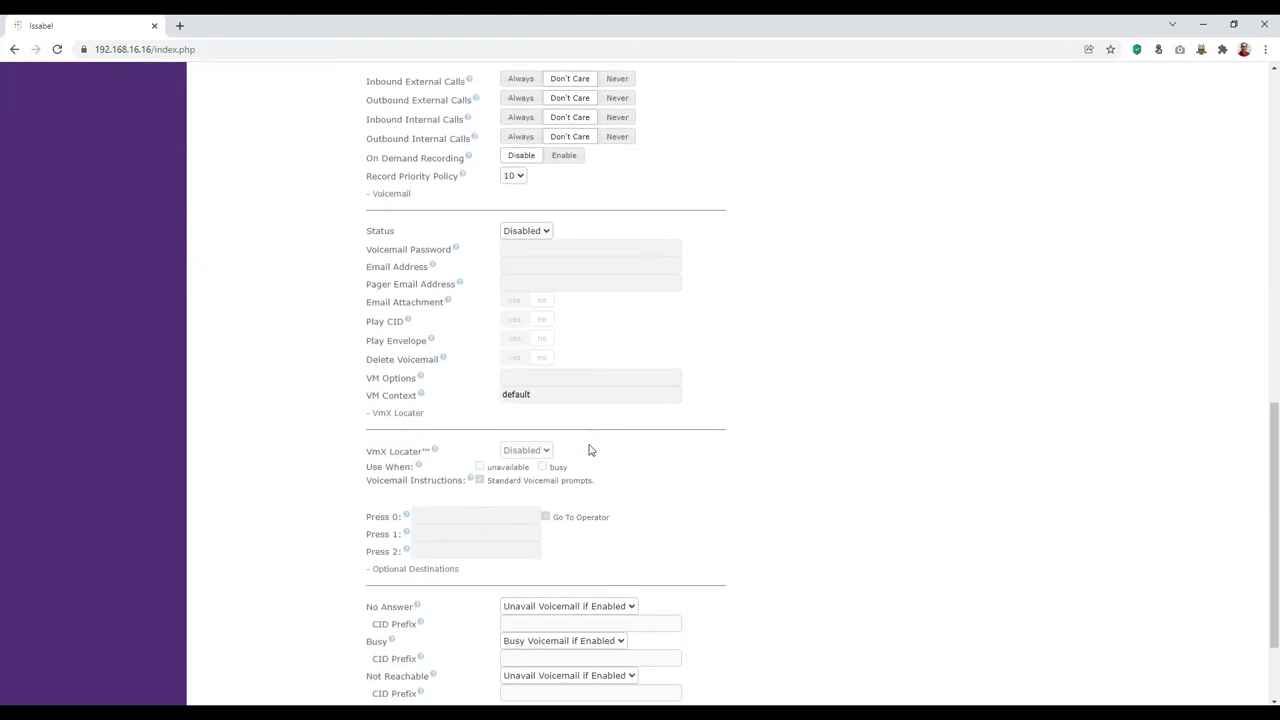
scroll(589, 450, down, 1)
scroll(566, 337, up, 2)
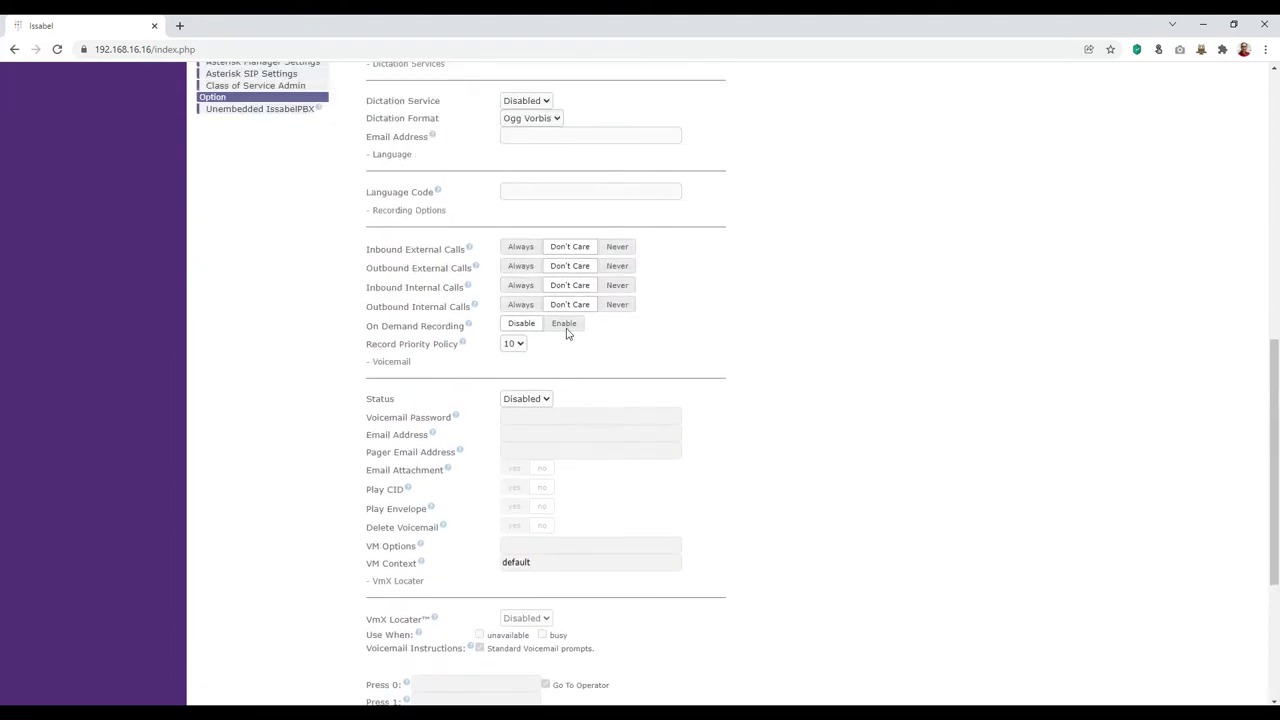
scroll(531, 357, up, 2)
scroll(526, 371, down, 1)
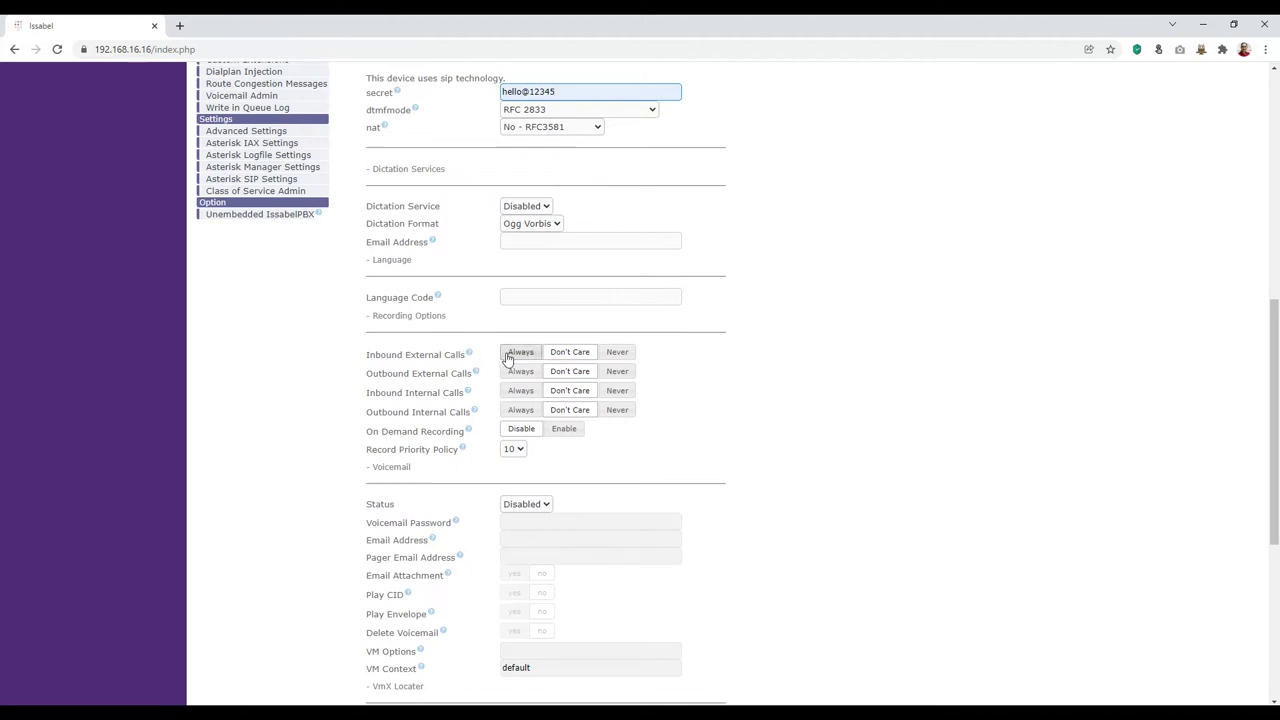
scroll(503, 250, down, 1)
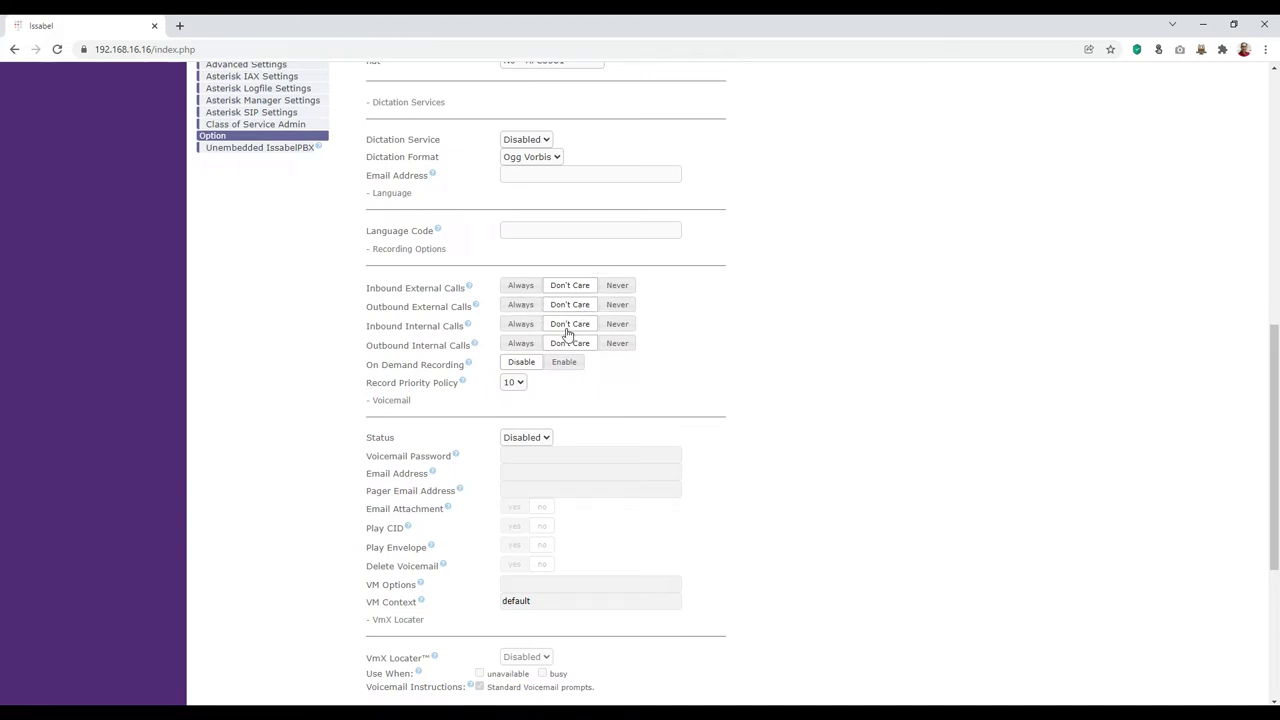
scroll(567, 335, down, 5)
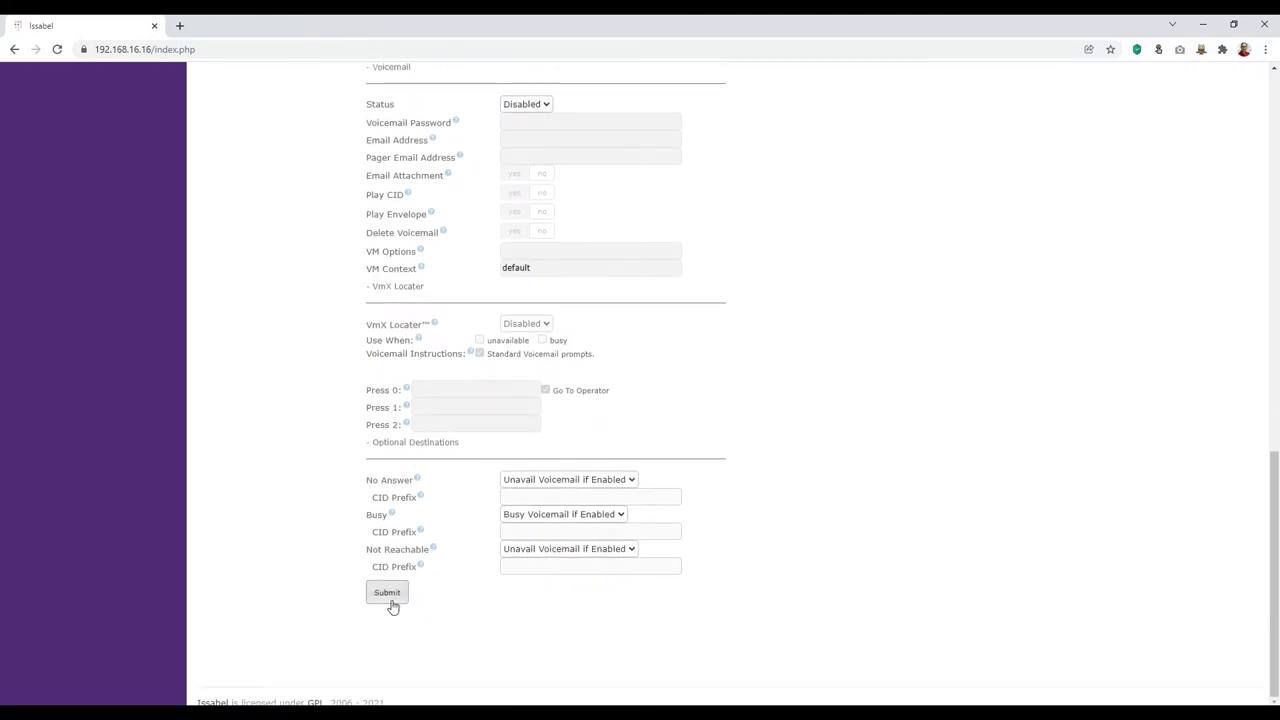
click(390, 597)
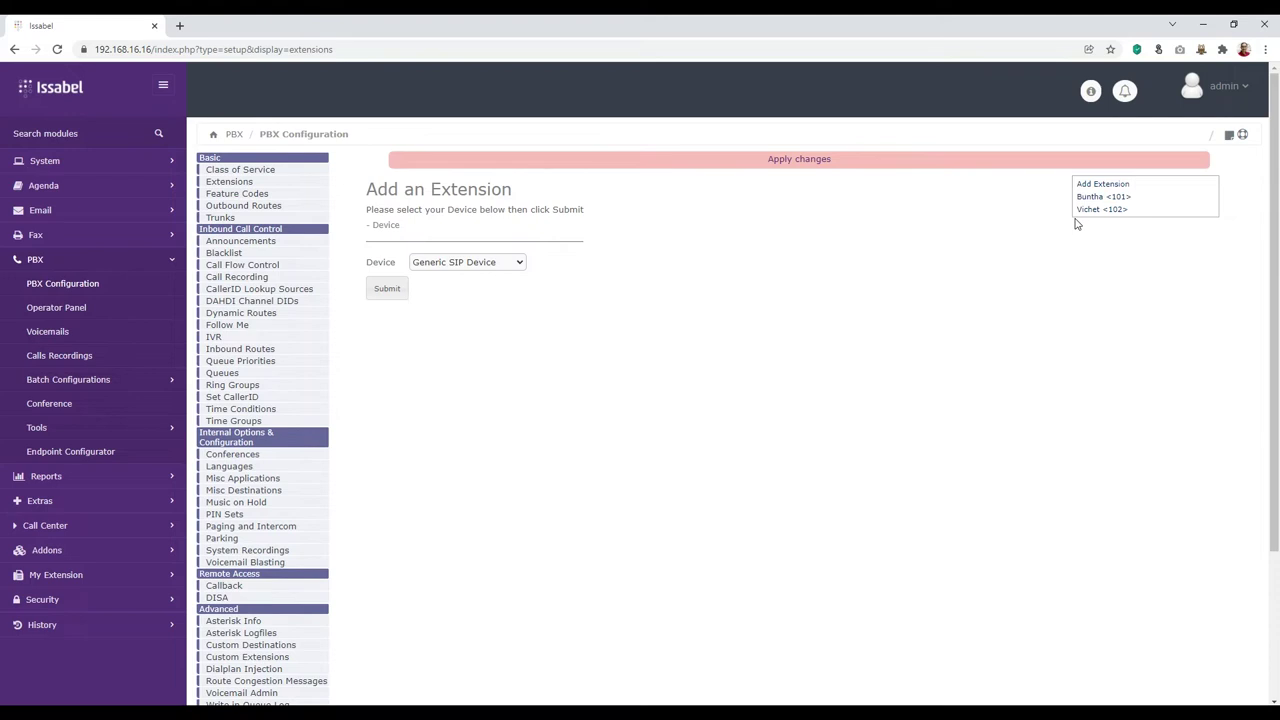
Step: Apply the pending changes and open PBX > Operator Panel
click(796, 162)
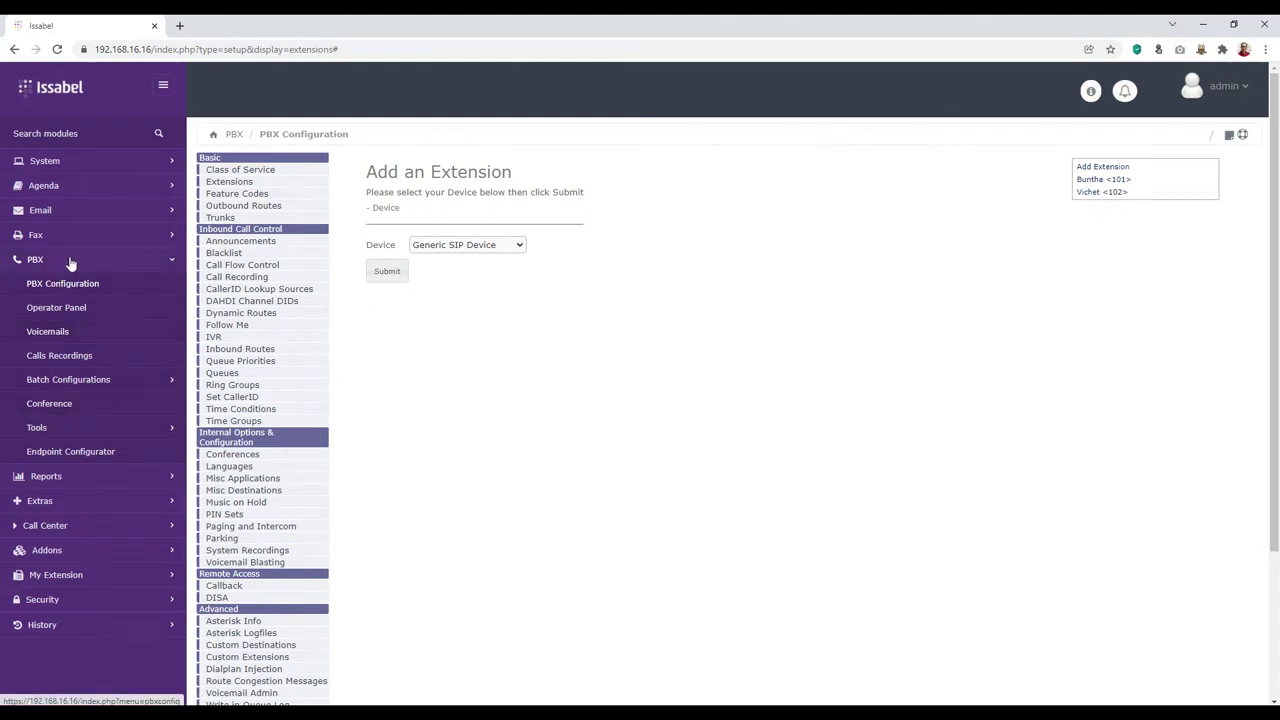
click(54, 314)
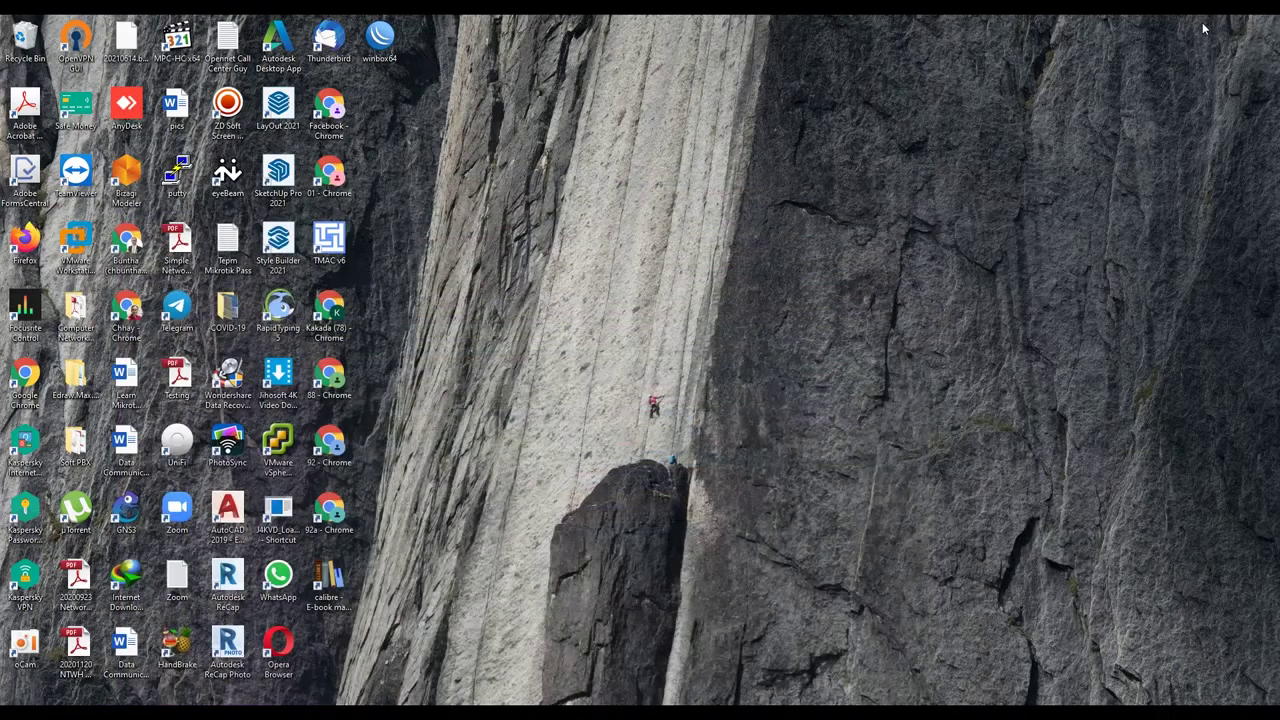
Step: Minimize Chrome, pull out eyeBeam, and open SIP Account Settings from its menu
click(1203, 24)
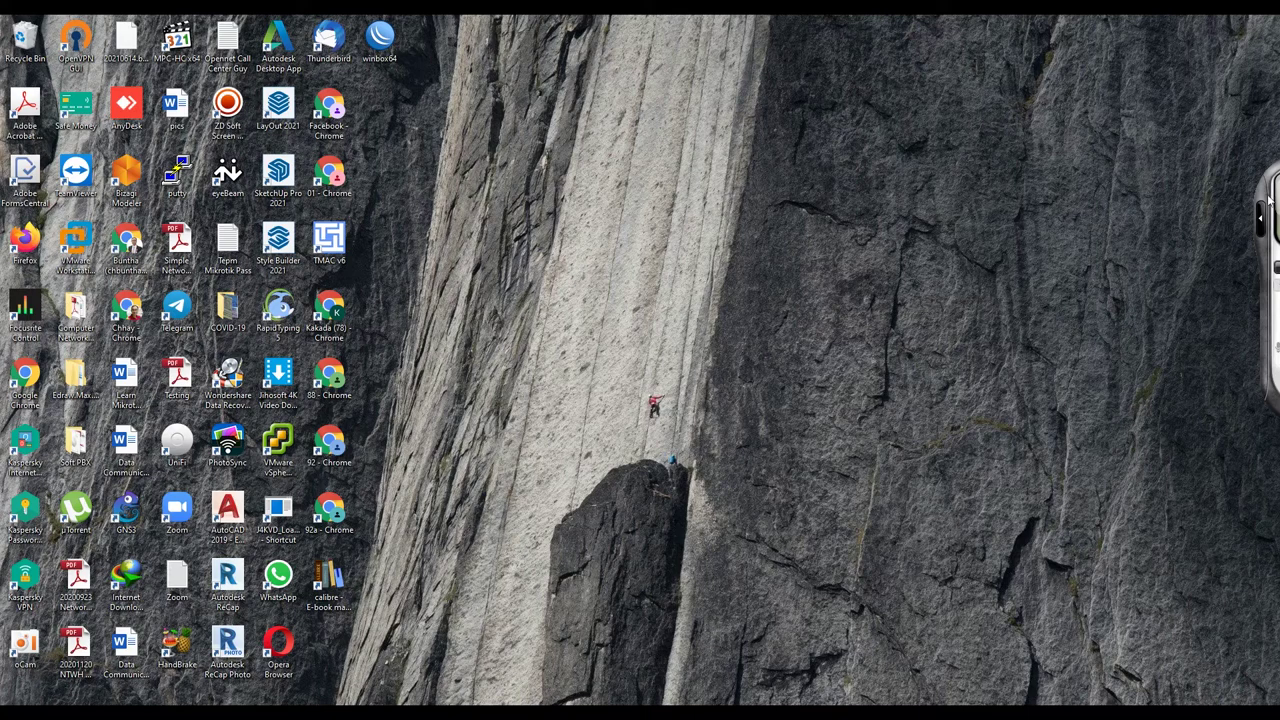
mouse_move(1272, 186)
drag(1220, 200, 741, 165)
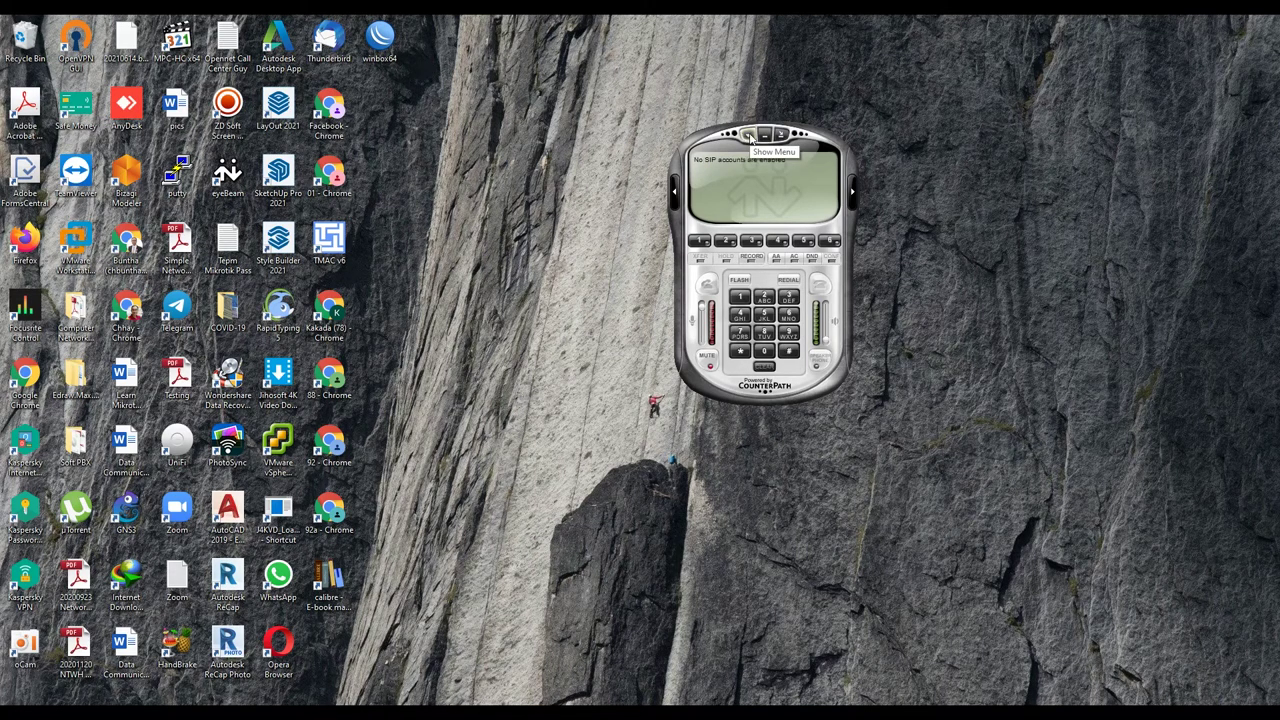
click(749, 136)
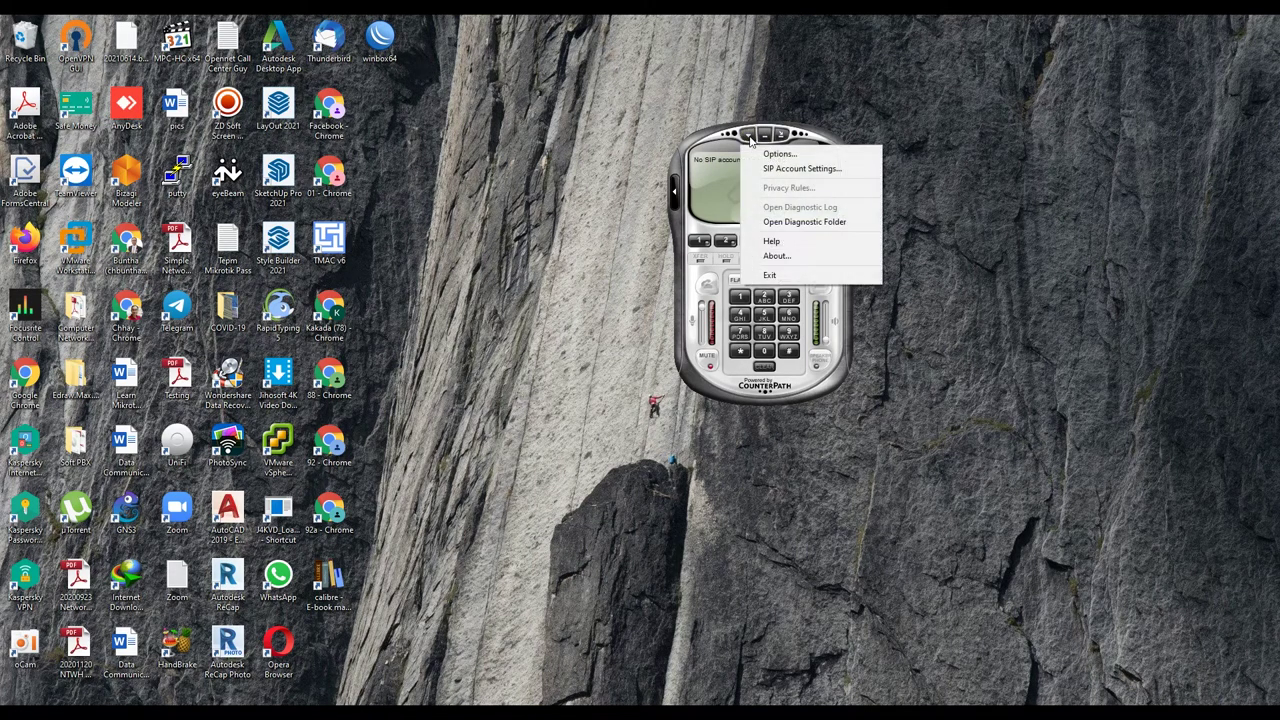
click(826, 171)
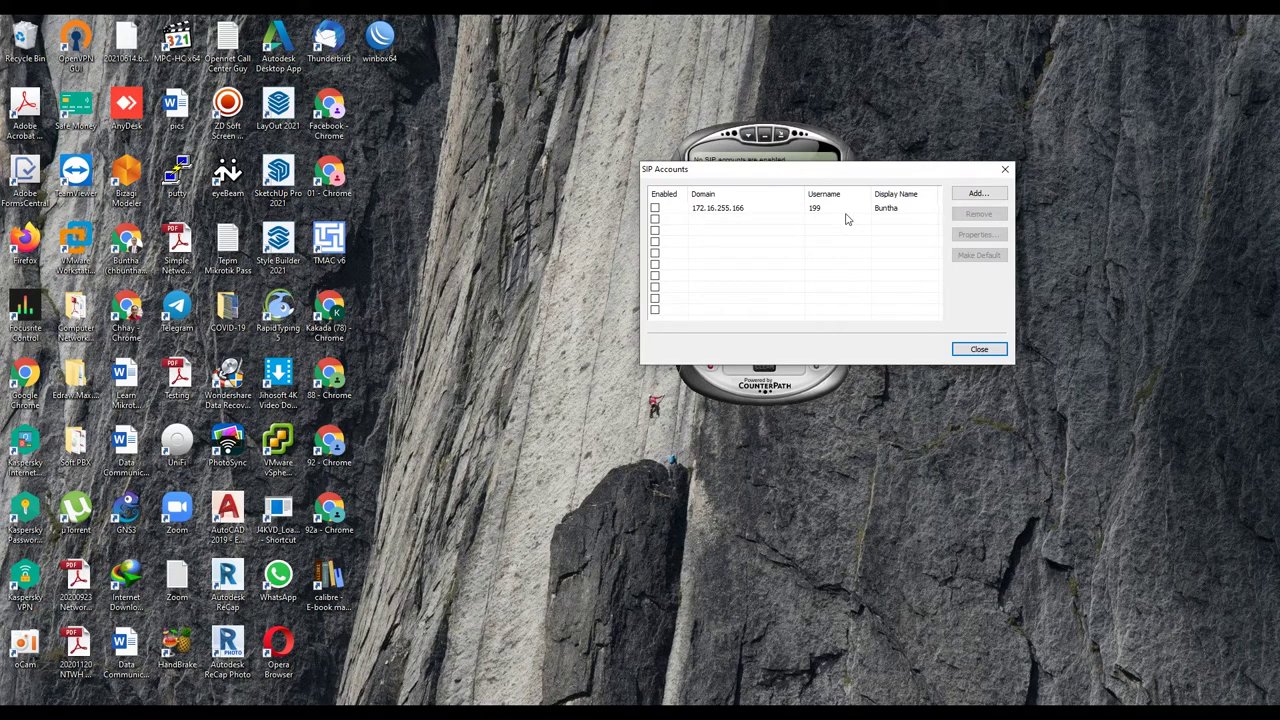
Step: Add a SIP account with the user's display name, user name 101 and its password
click(975, 194)
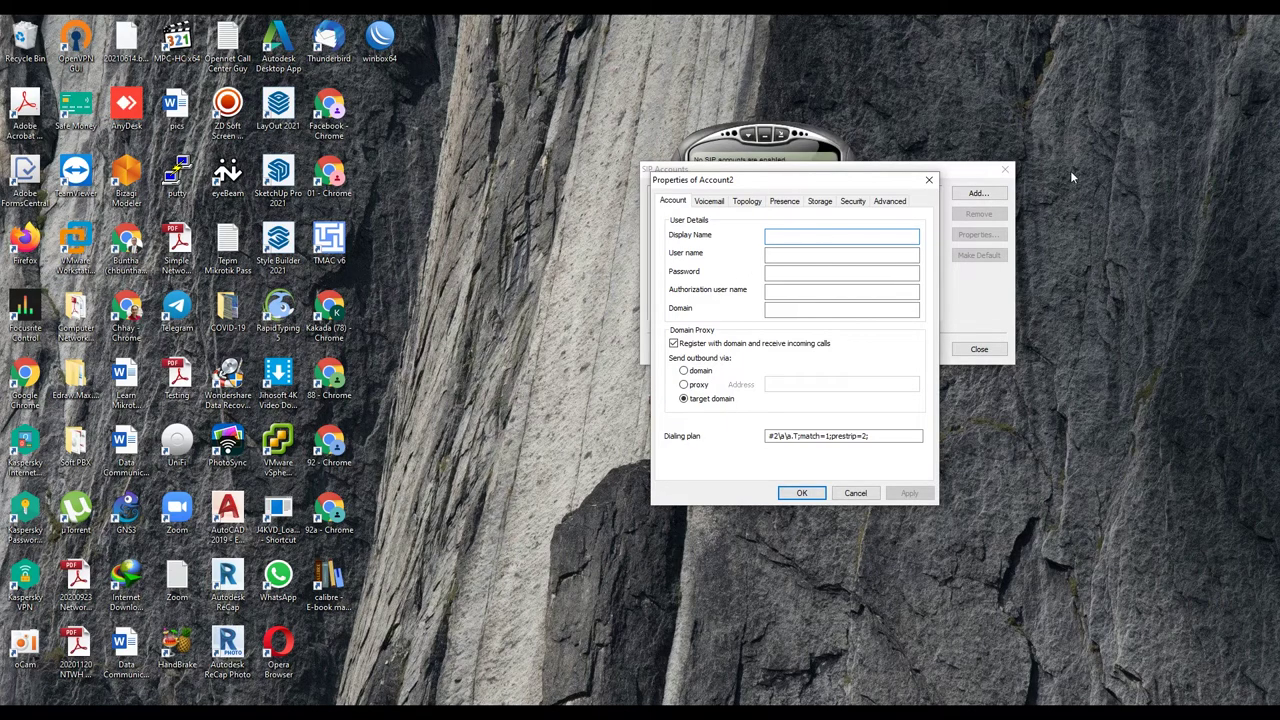
text(Buntha)
key(Tab)
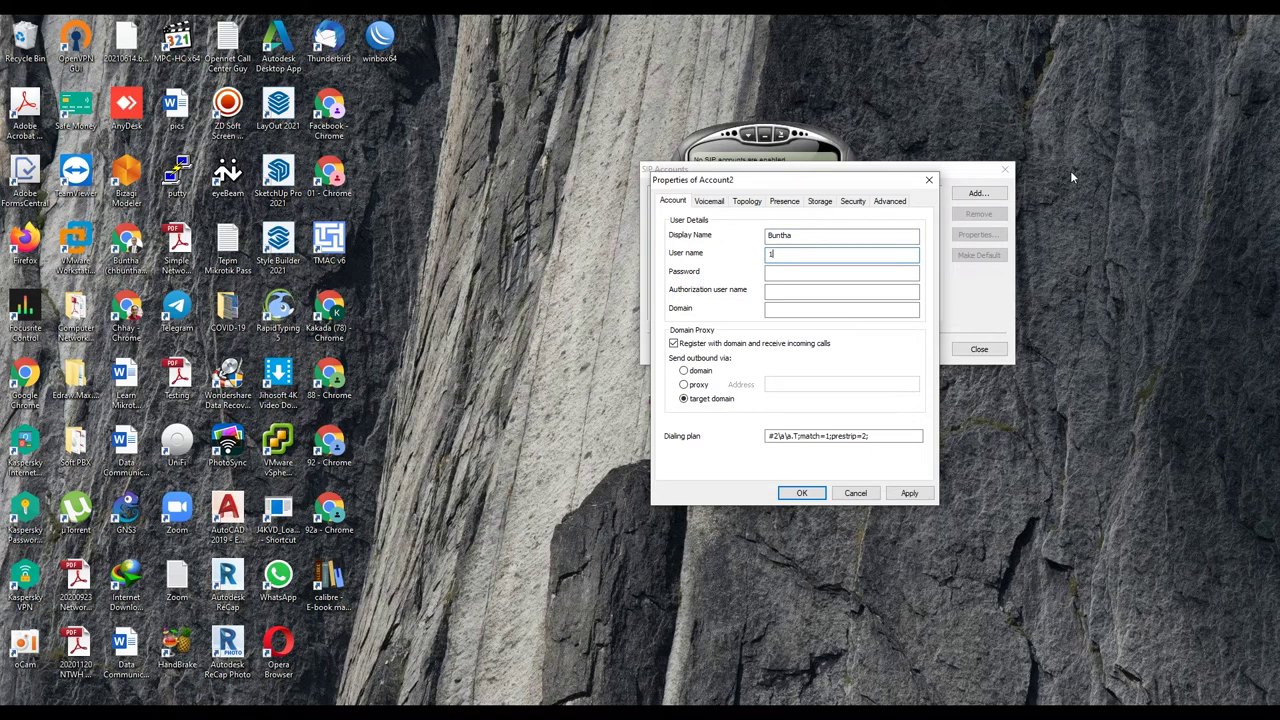
key(Tab)
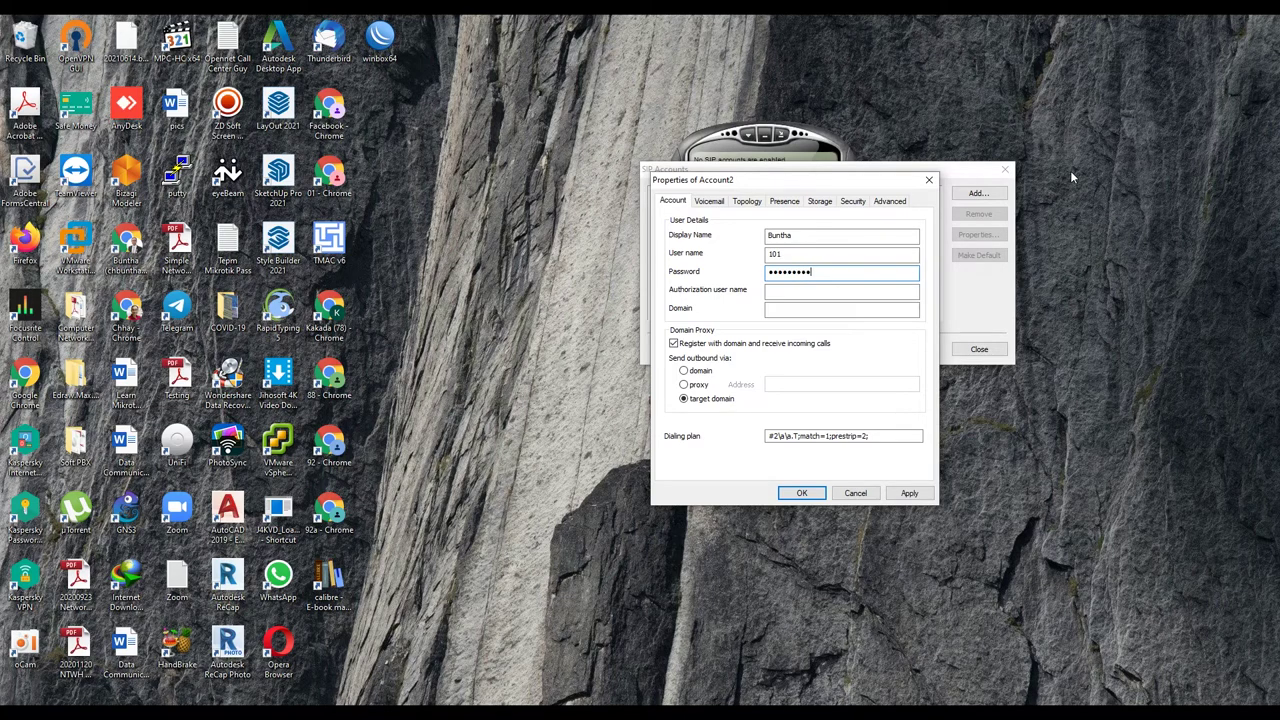
click(827, 290)
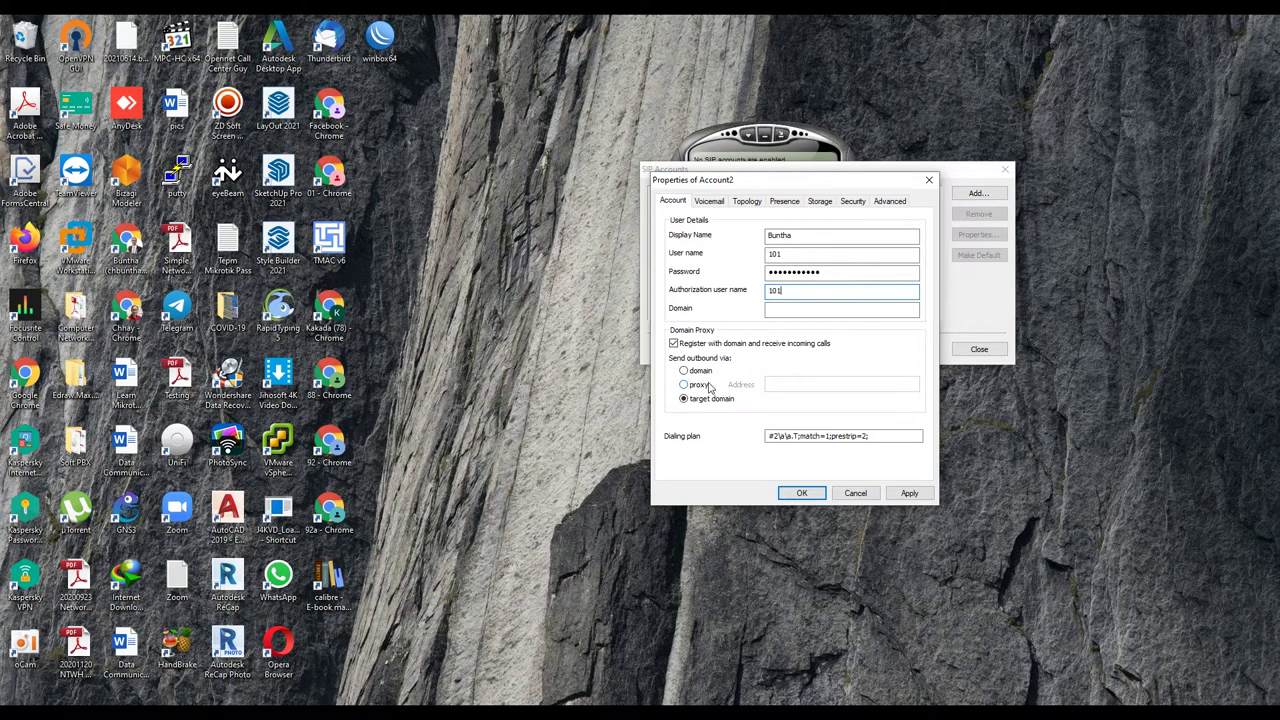
Step: Route outbound calls through proxy 192.168.16.16, save the account, and close the list
click(709, 387)
click(792, 387)
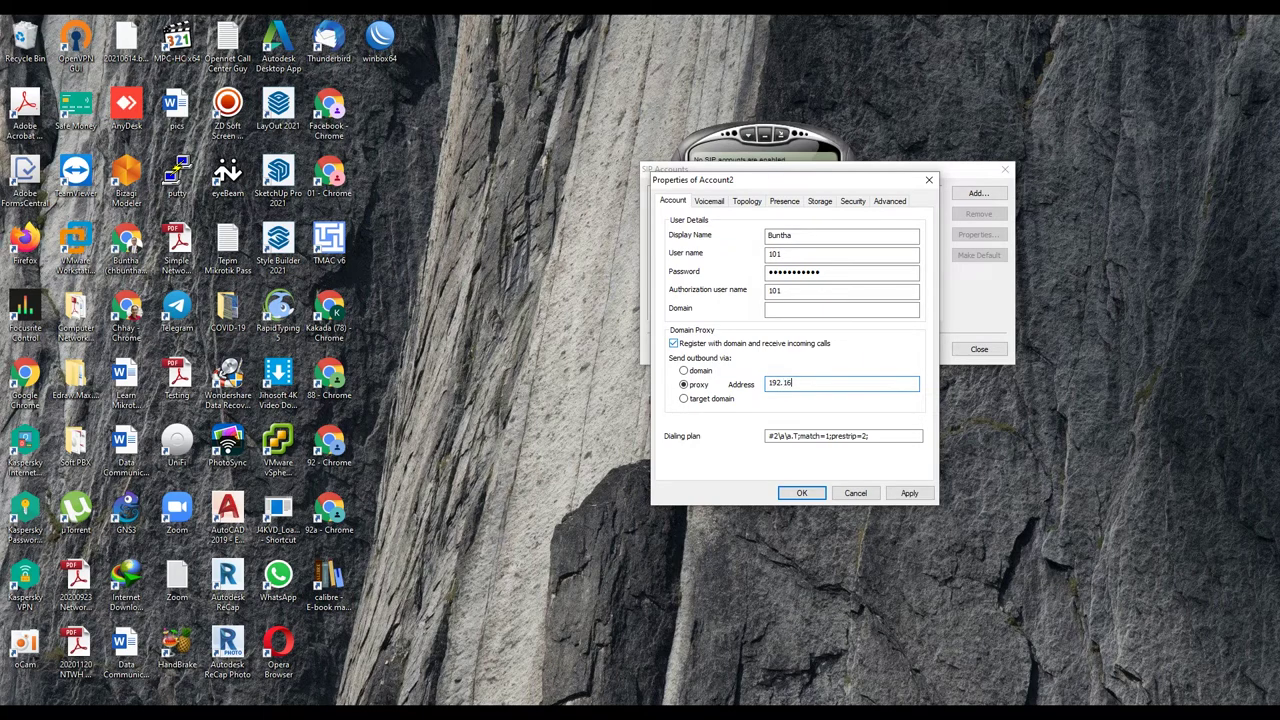
text(16.16)
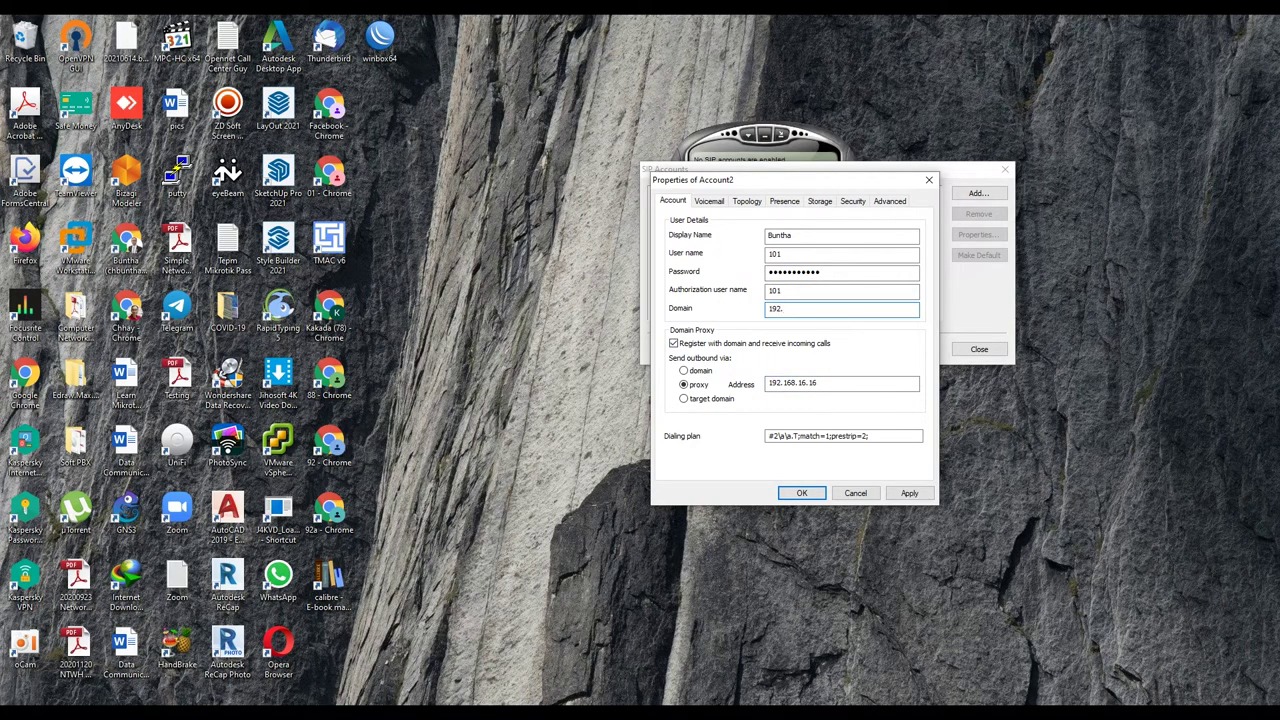
text(192.168.16.16)
click(805, 493)
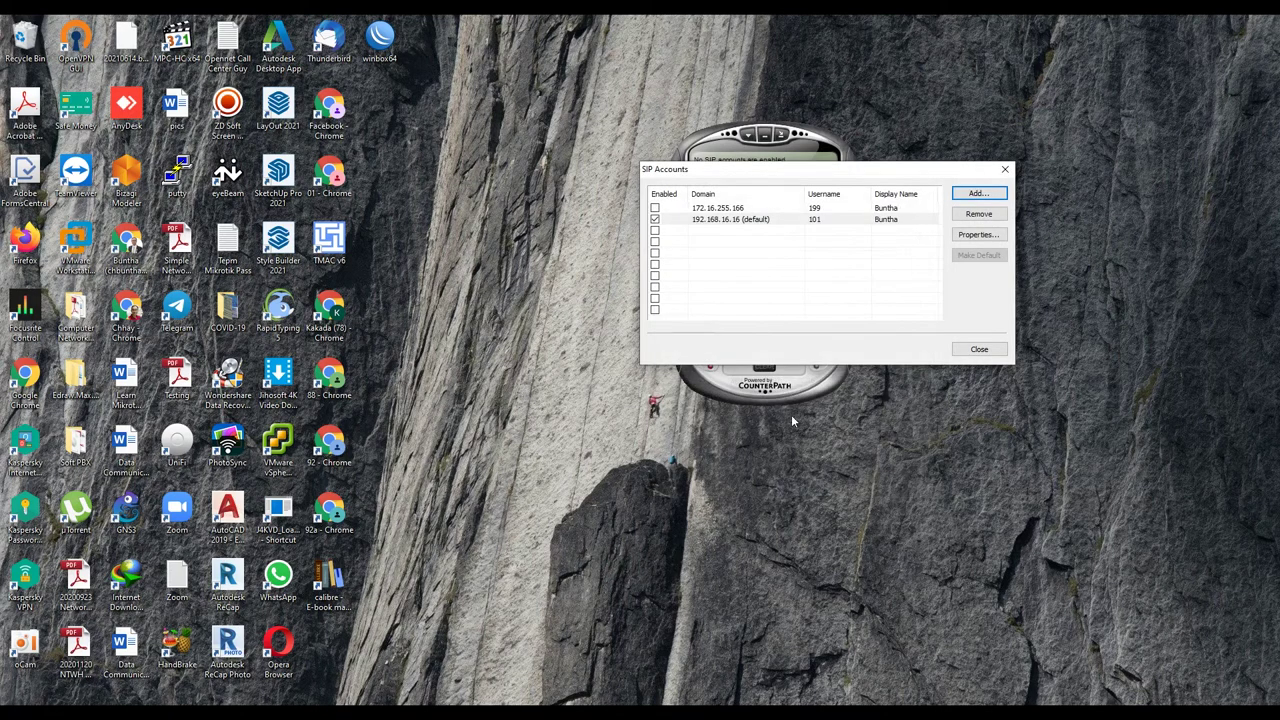
click(979, 349)
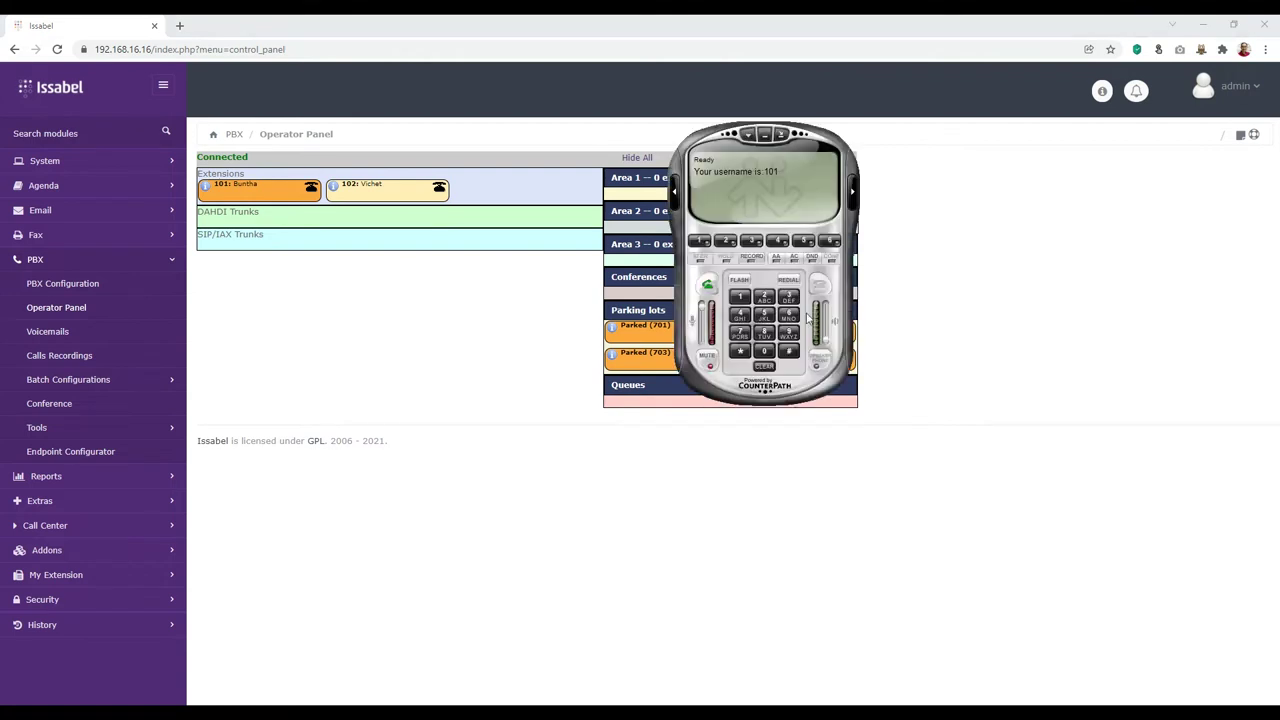
Step: Move the eyeBeam window left over the Operator Panel to check extension 101's status
drag(813, 140, 636, 160)
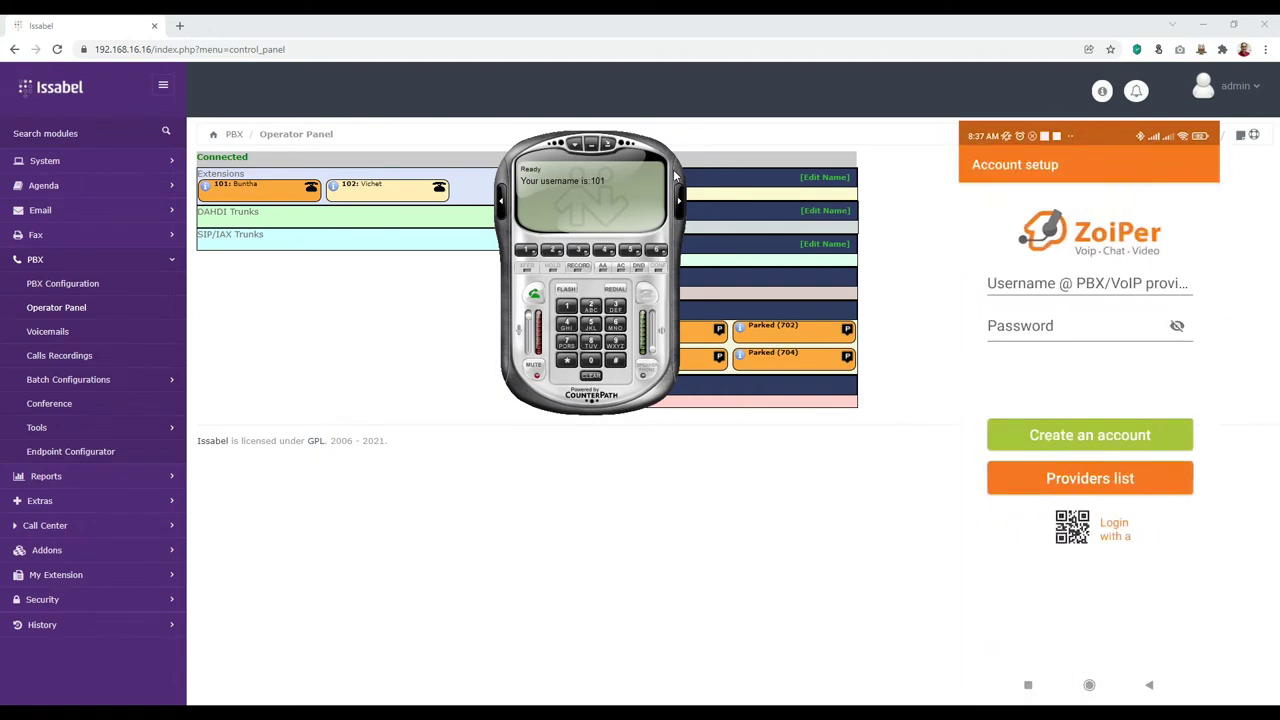
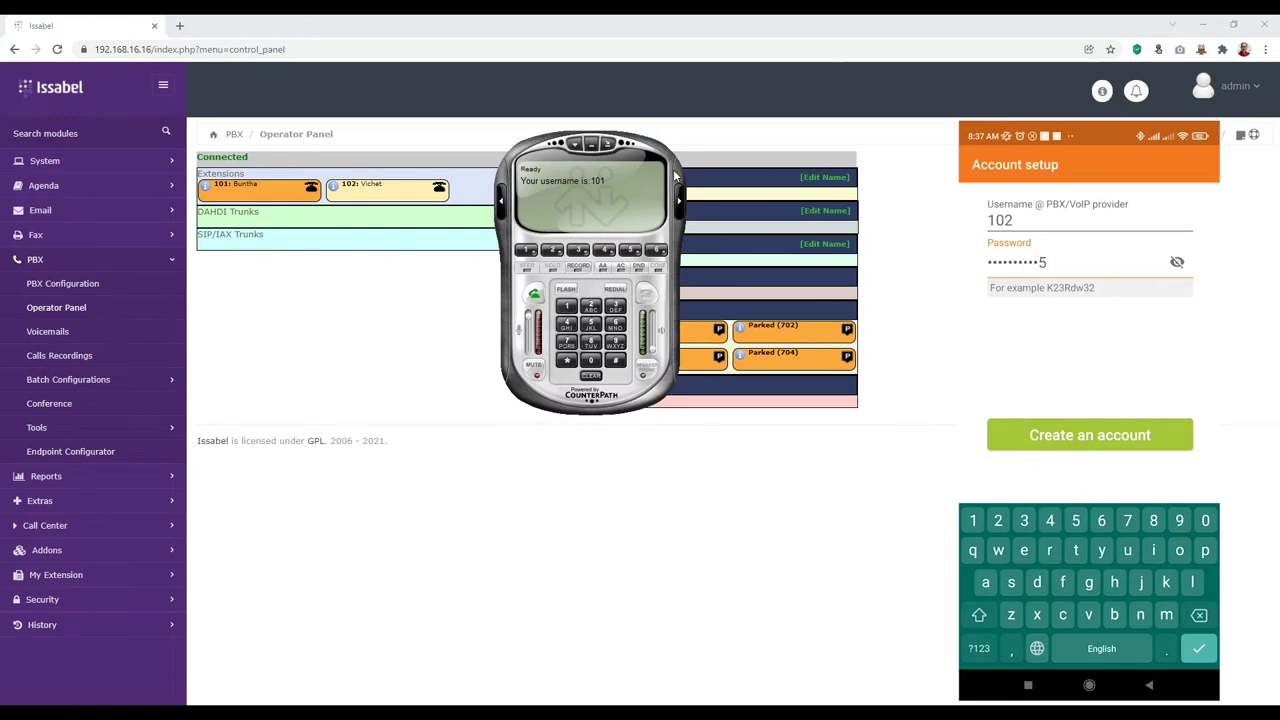
key(Return)
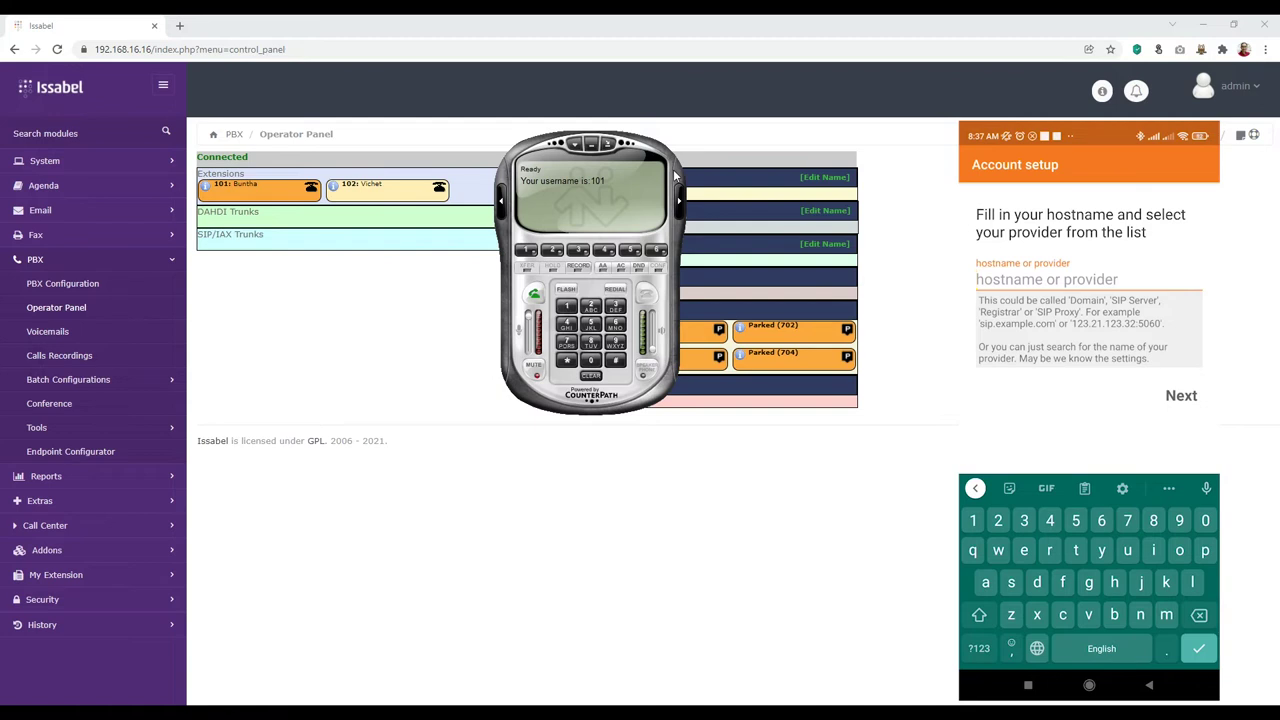
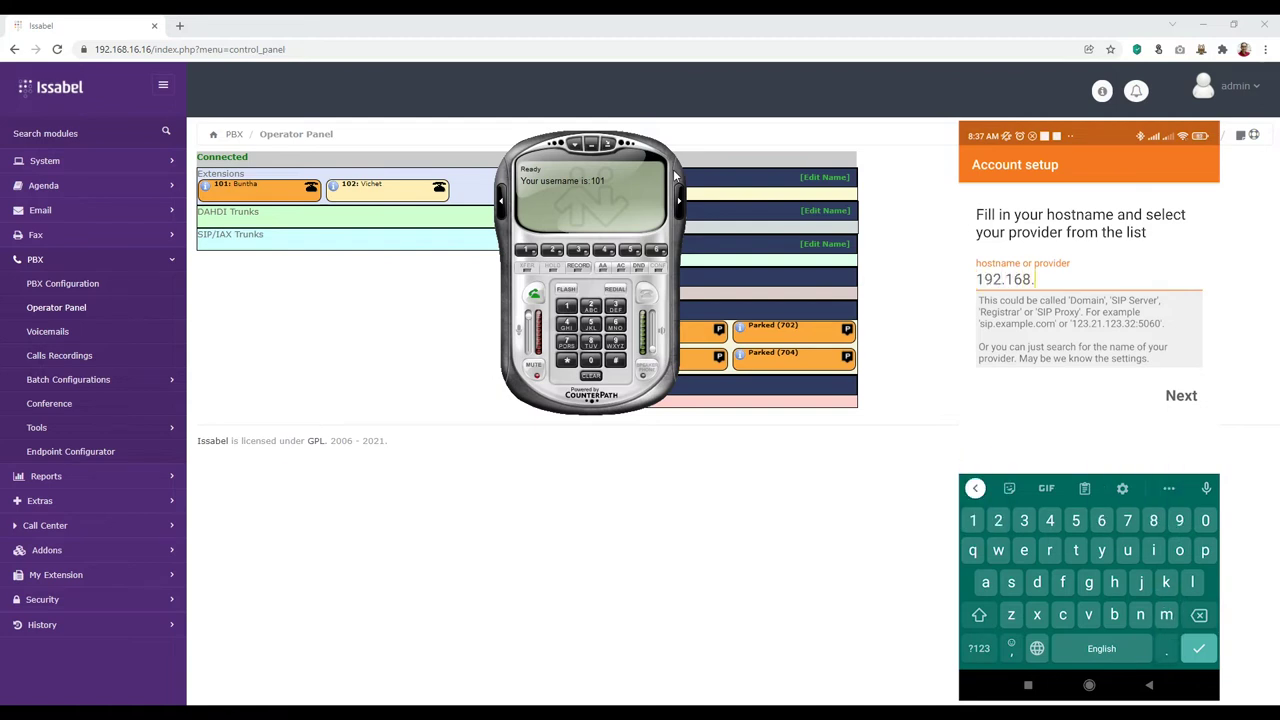
key(Return)
Step: Enable authentication username 102 and outbound proxy 192.168.16.16, then submit the settings for testing
click(985, 220)
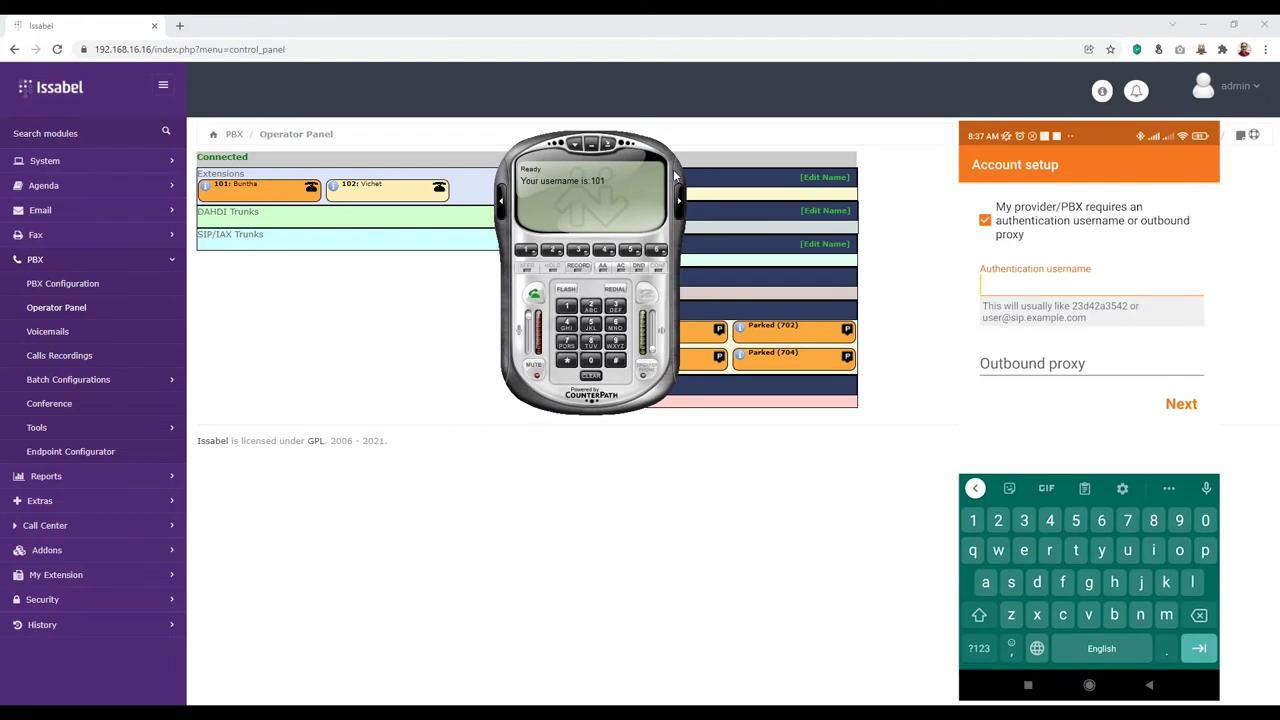
text(102)
key(Return)
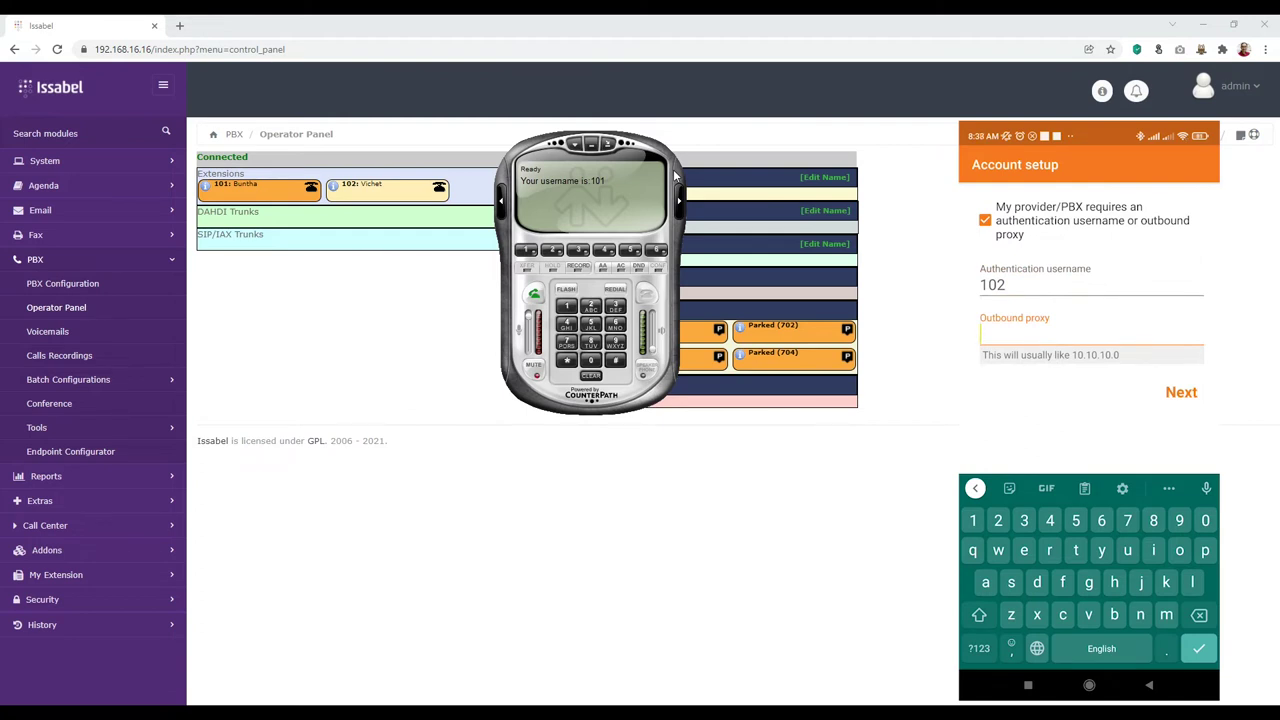
text(192.168.16.16)
key(Return)
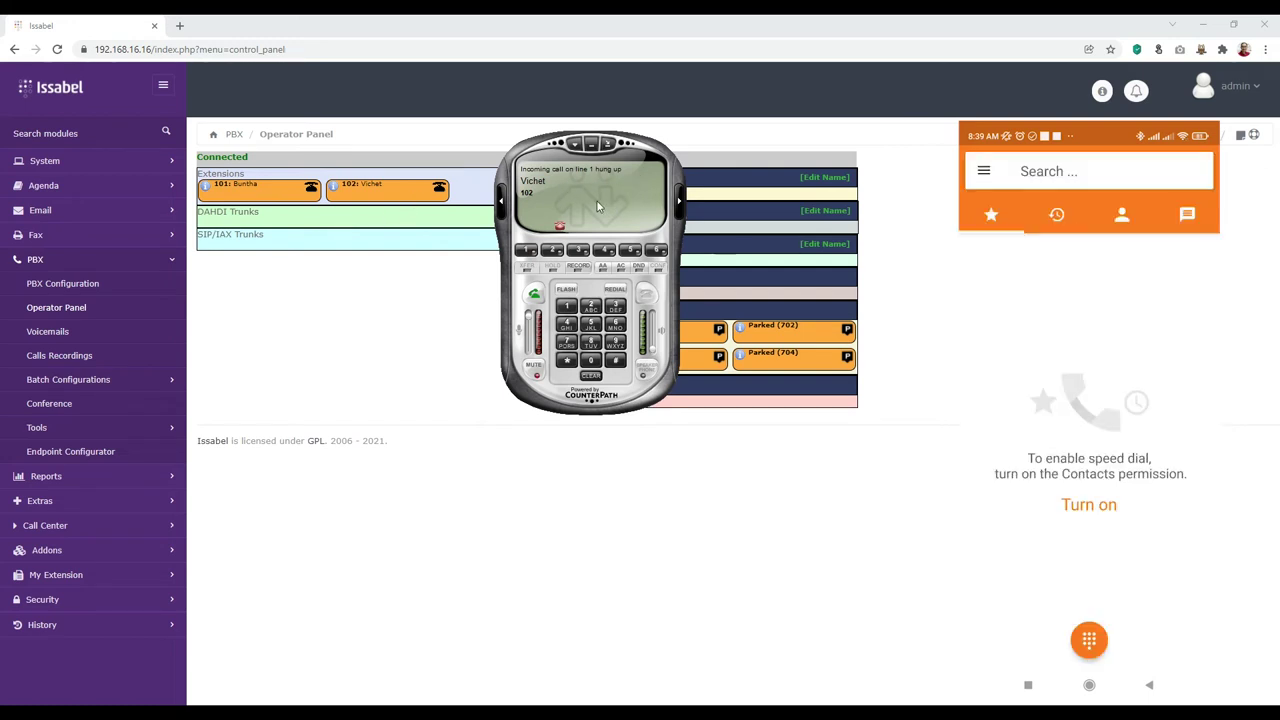
Step: From eyeBeam Line 1, dial extension 102, hang up while it rings, then call 102 again
click(527, 252)
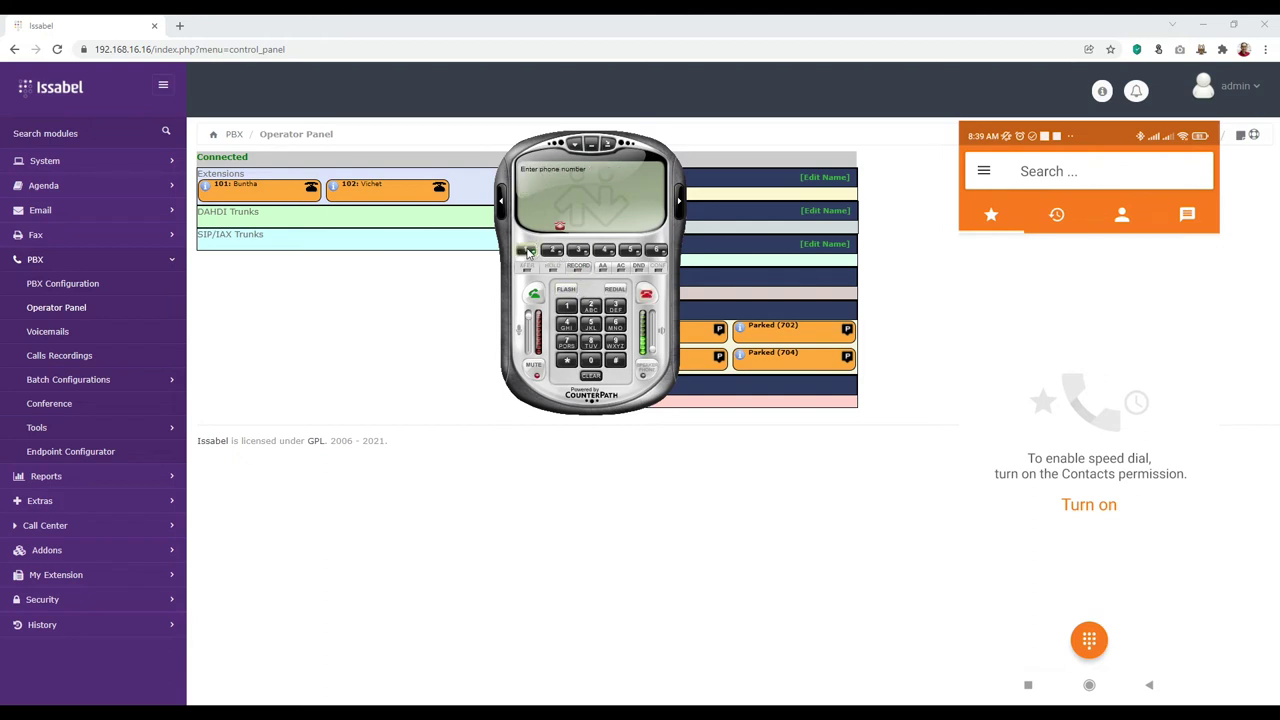
click(568, 305)
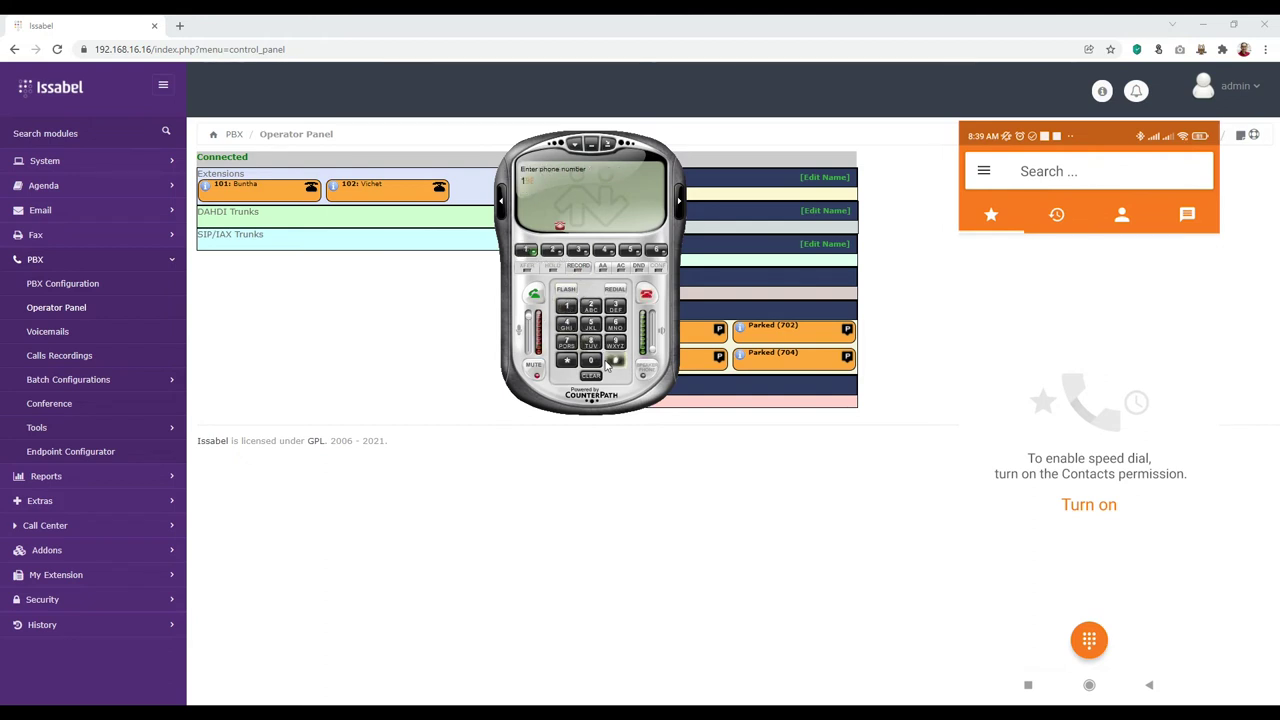
click(591, 360)
click(592, 306)
click(536, 298)
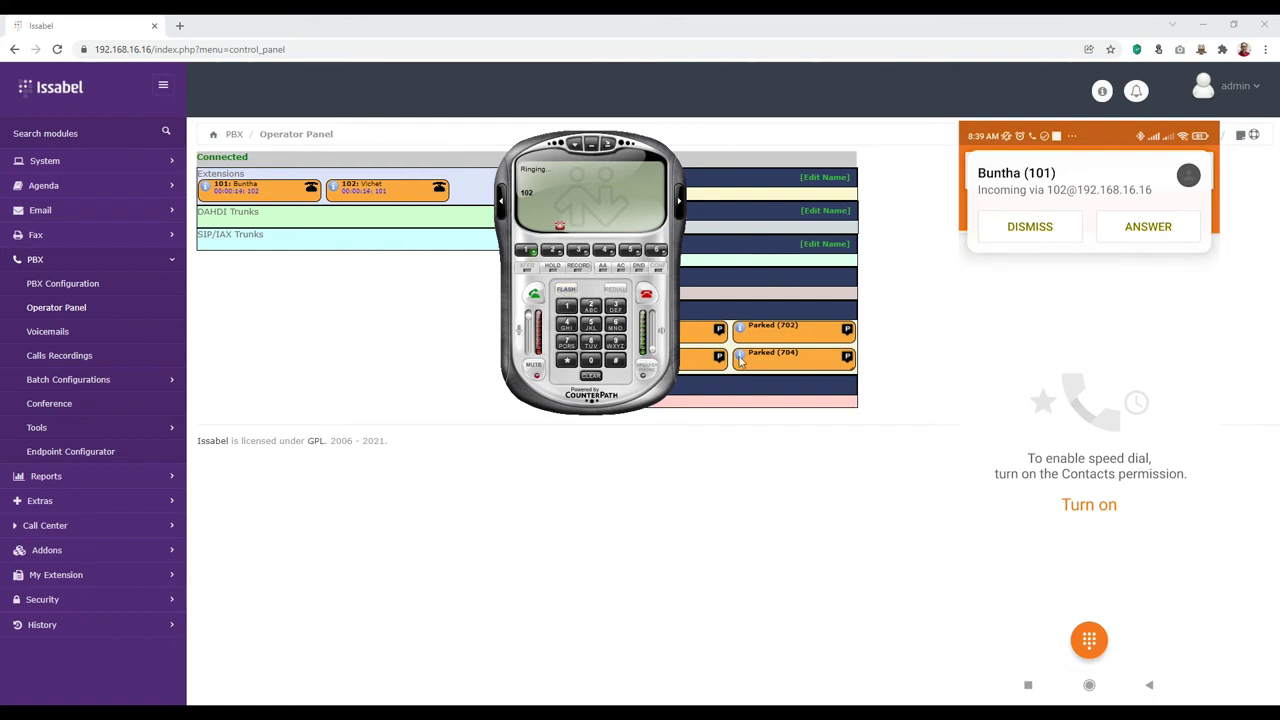
click(646, 294)
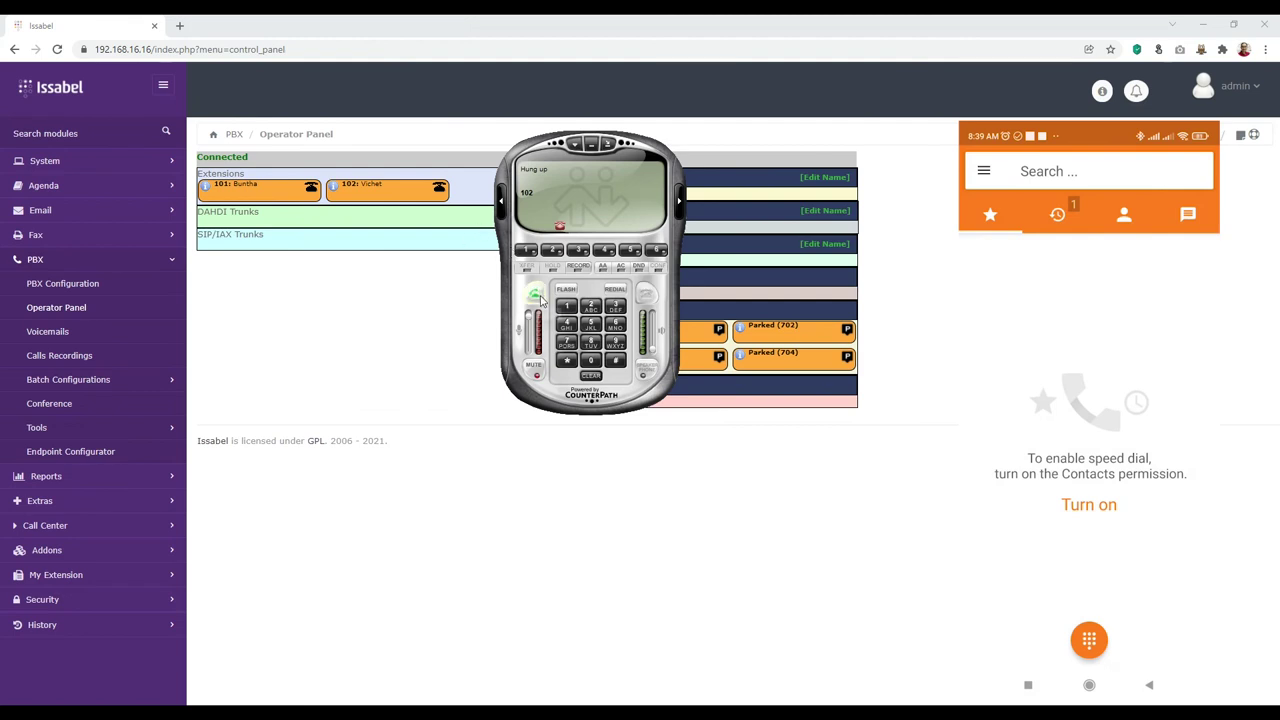
click(537, 297)
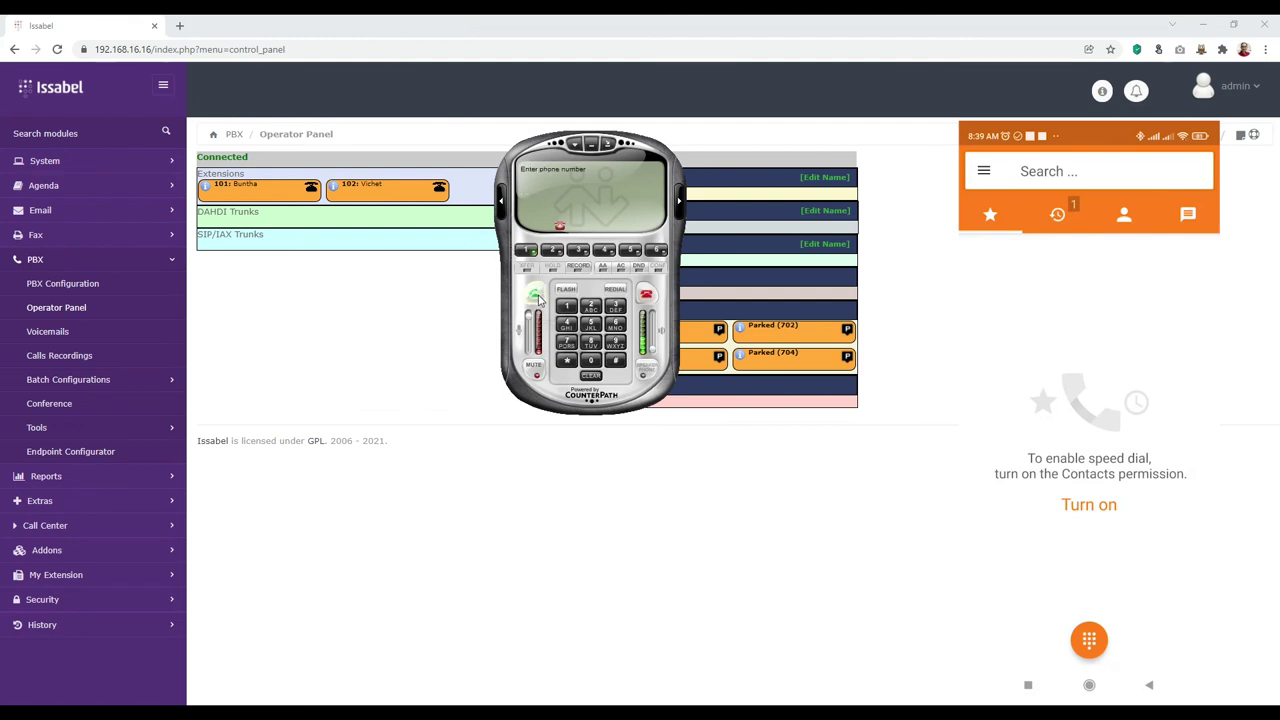